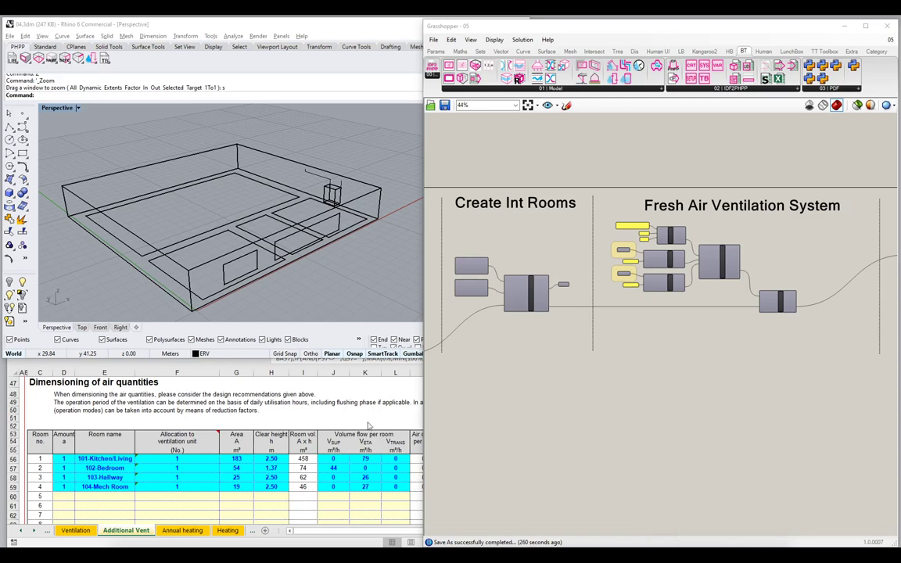
Examine the rooms' volume flows, utilisation times and reduction factors in the Additional Vent worksheet of OutputFile_03.xlsx in Excel.
left_click(265, 363)
double_click(296, 316)
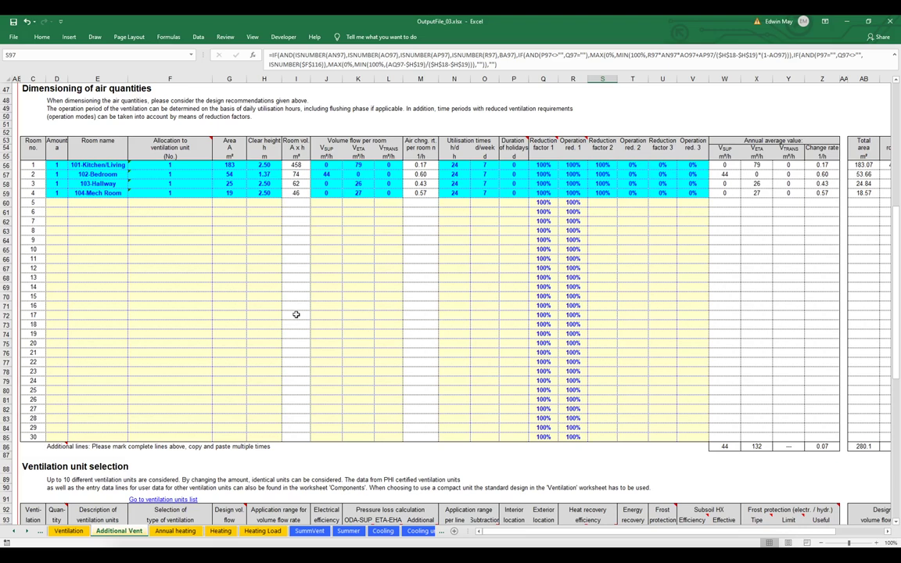
left_click_drag(327, 166, 390, 193)
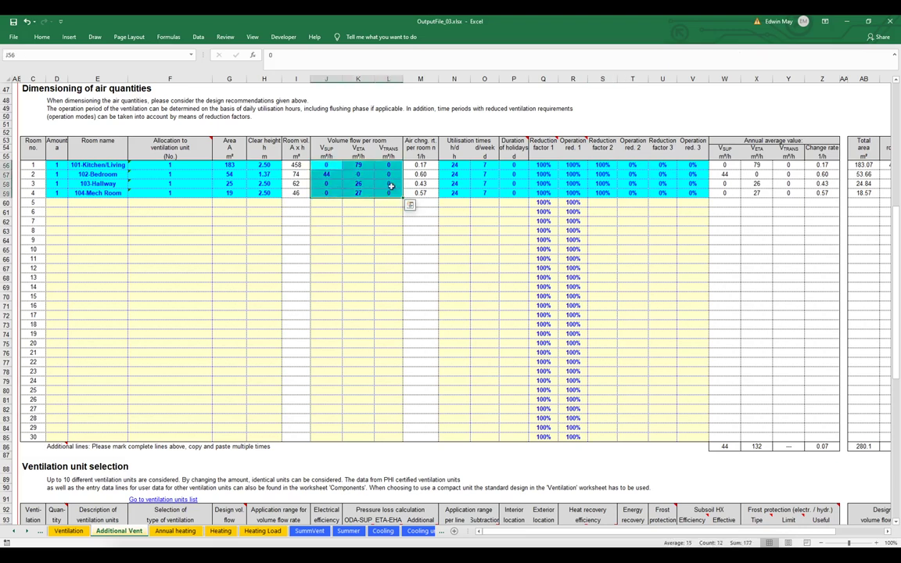
left_click_drag(451, 165, 693, 194)
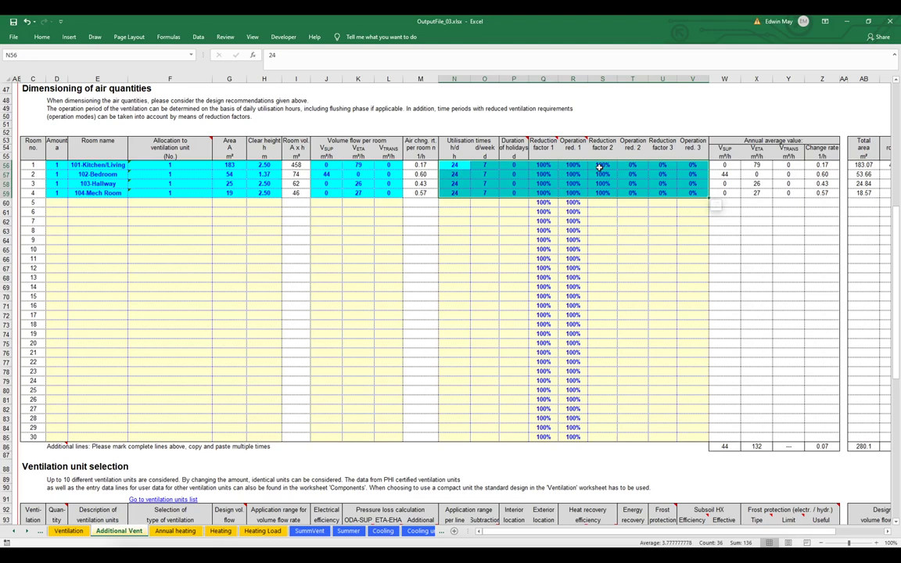
left_click(552, 165)
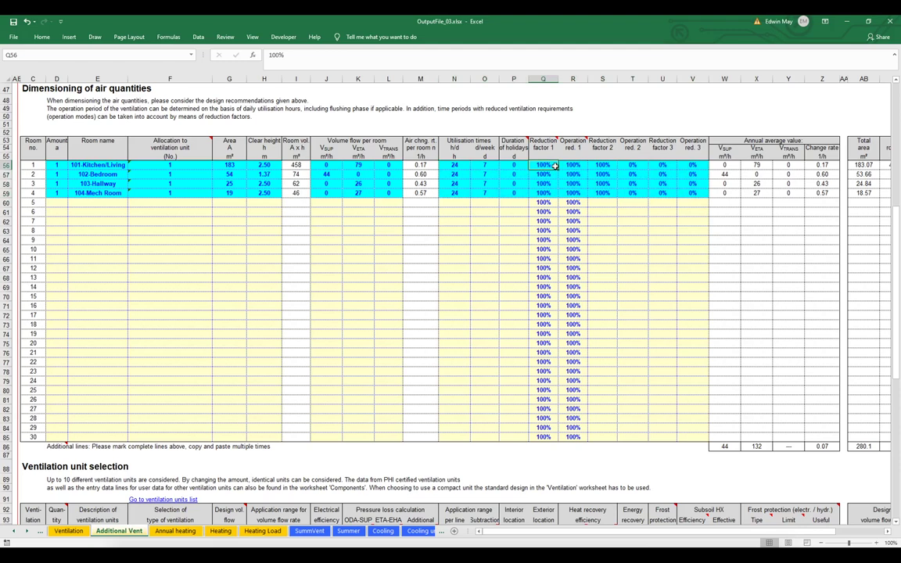
left_click(575, 164)
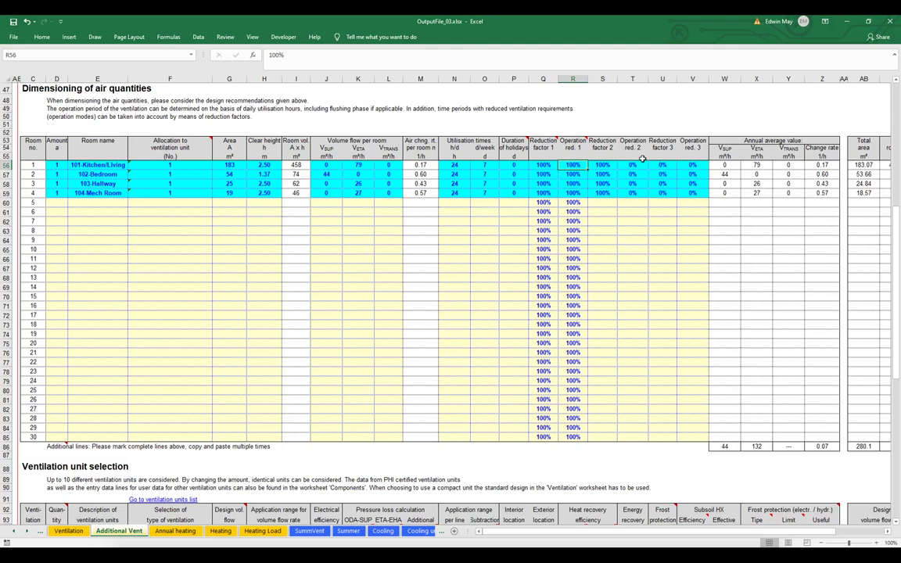
double_click(611, 22)
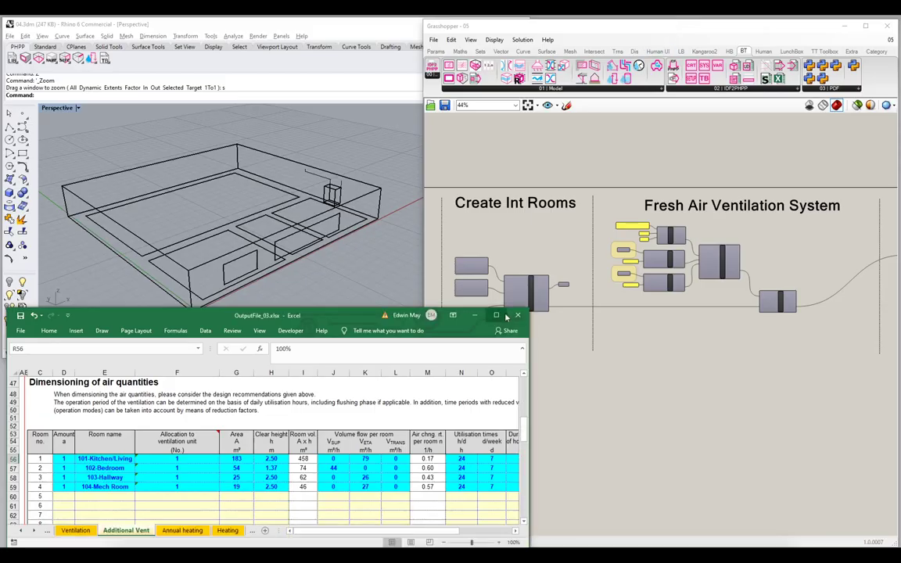
left_click_drag(529, 327, 453, 326)
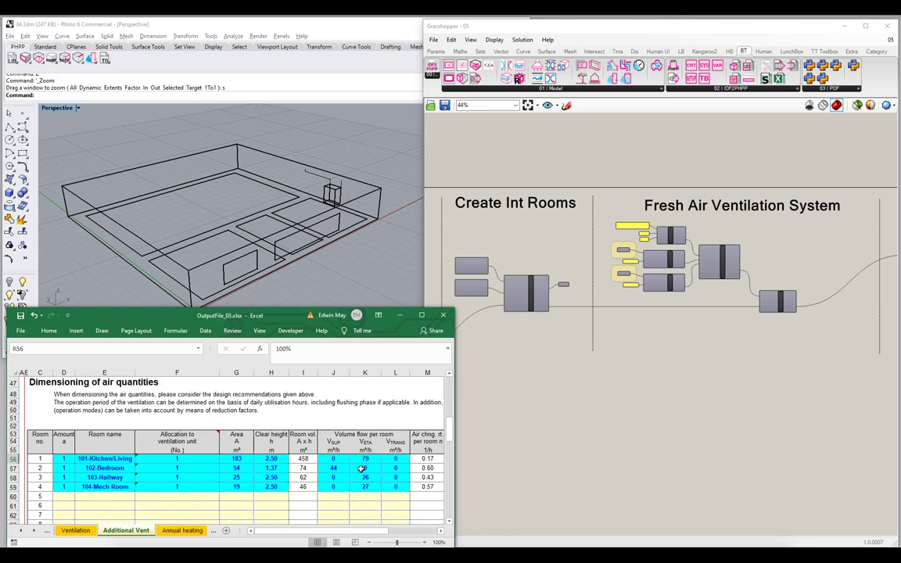
Switch to Grasshopper and examine the components in the Create Int Rooms group.
left_click(499, 325)
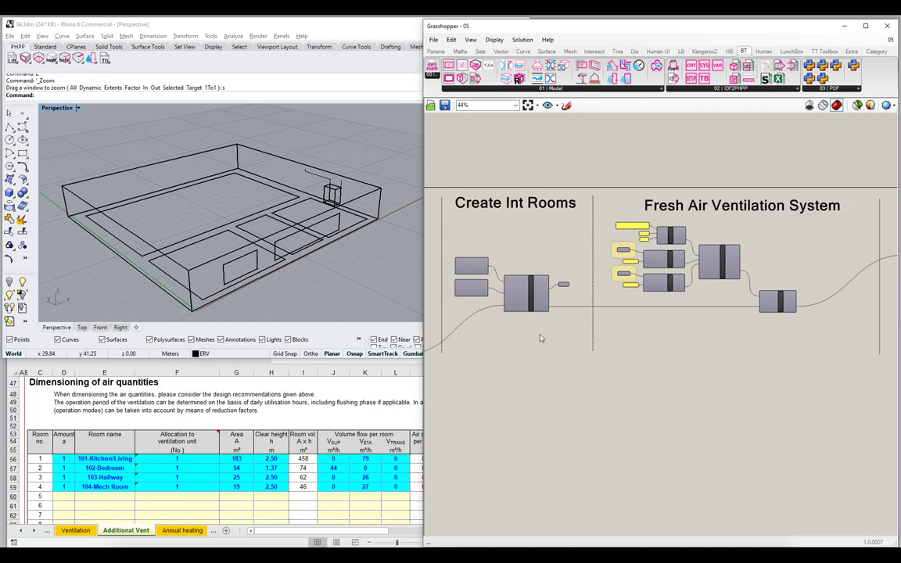
left_click_drag(583, 324, 465, 240)
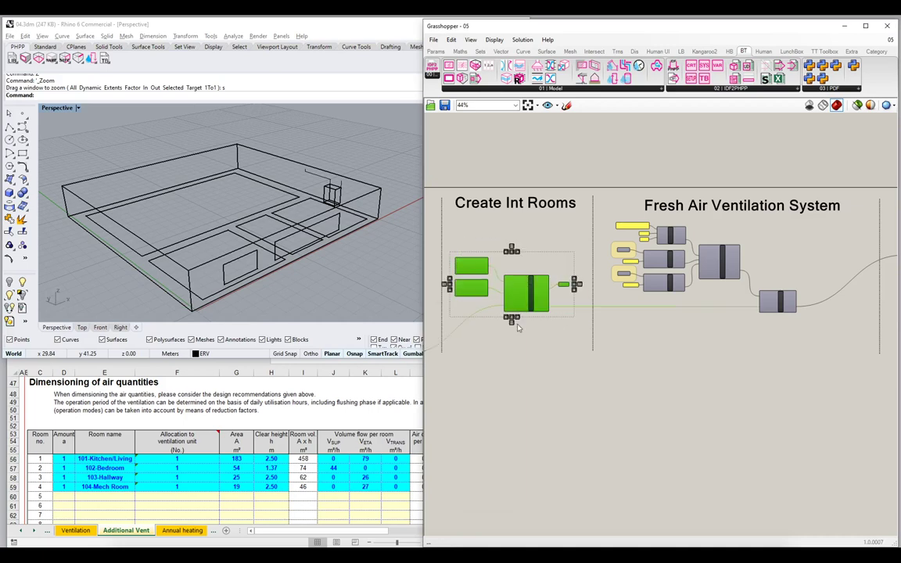
scroll(485, 290, "up", 2)
scroll(485, 289, "up", 3)
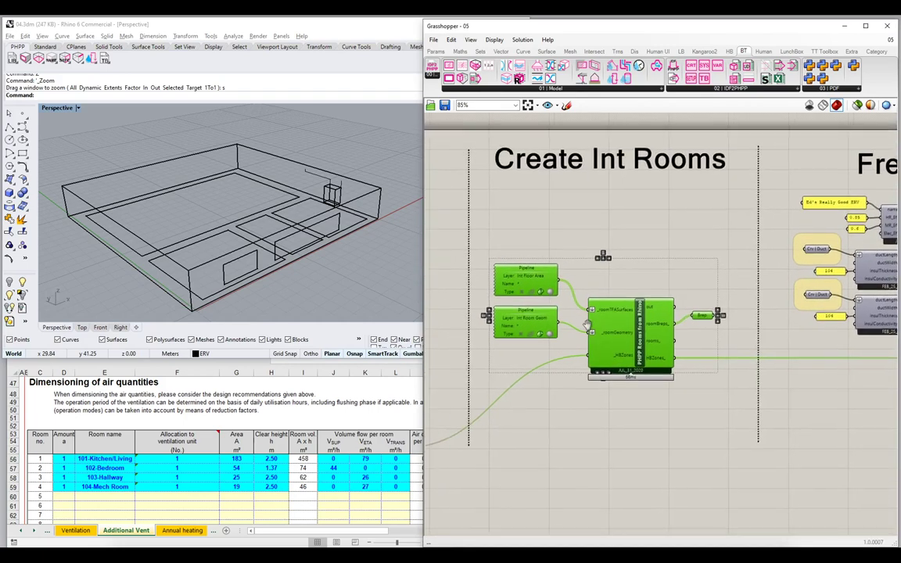
scroll(588, 330, "up", 1)
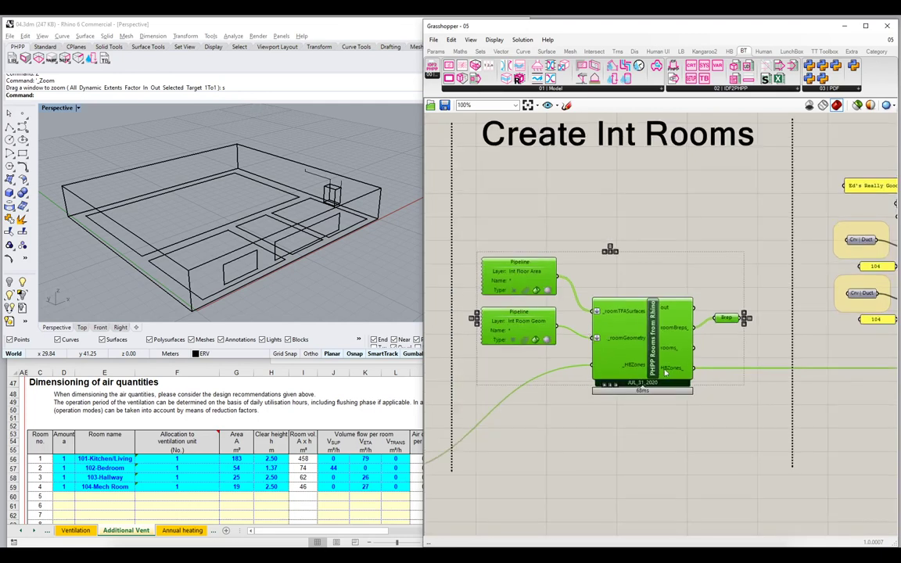
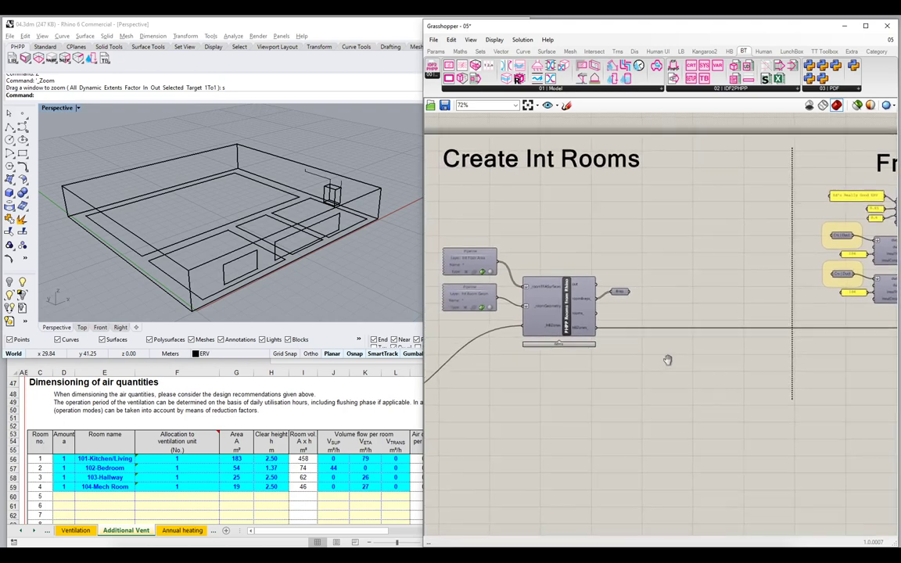
Add a panel to the rooms_ output of PHPP Rooms from Rhino and enlarge it to show each room on one line.
scroll(566, 301, "up", 1)
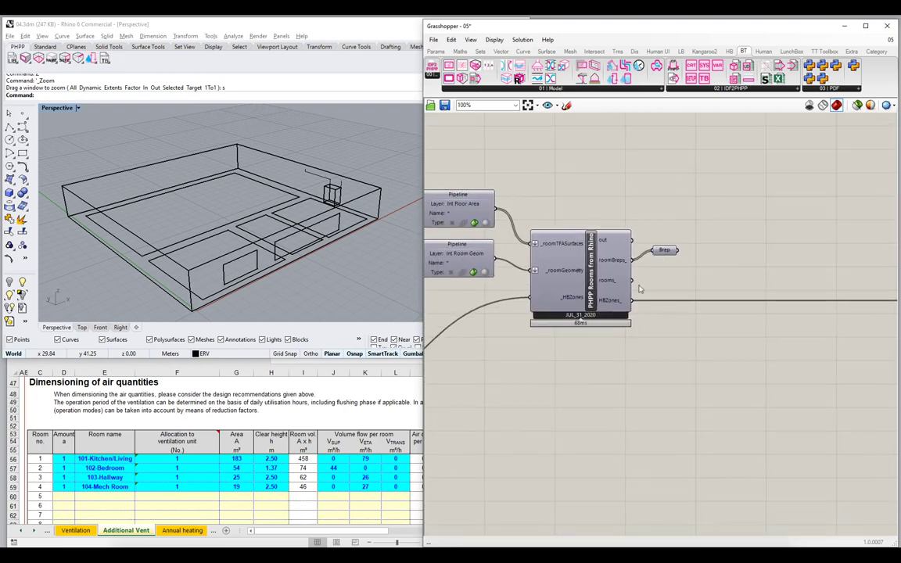
double_click(678, 274)
type("panel")
key("Return")
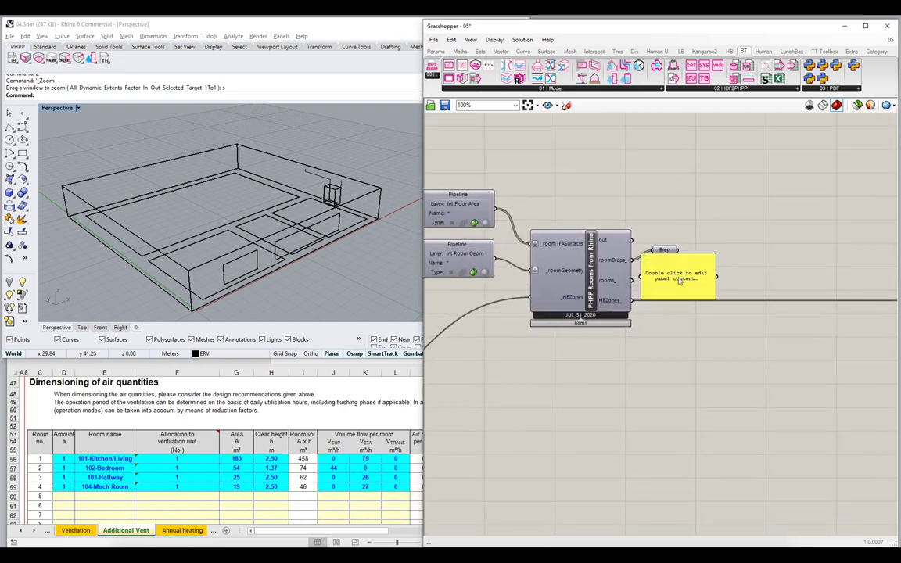
scroll(647, 283, "up", 1)
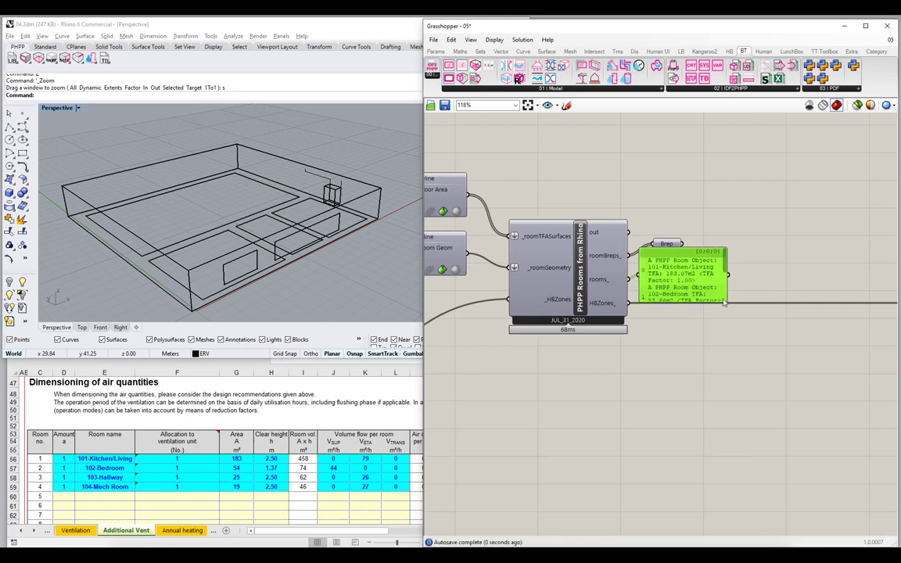
left_click_drag(730, 303, 894, 337)
left_click_drag(592, 248, 543, 243)
left_click_drag(876, 265, 872, 265)
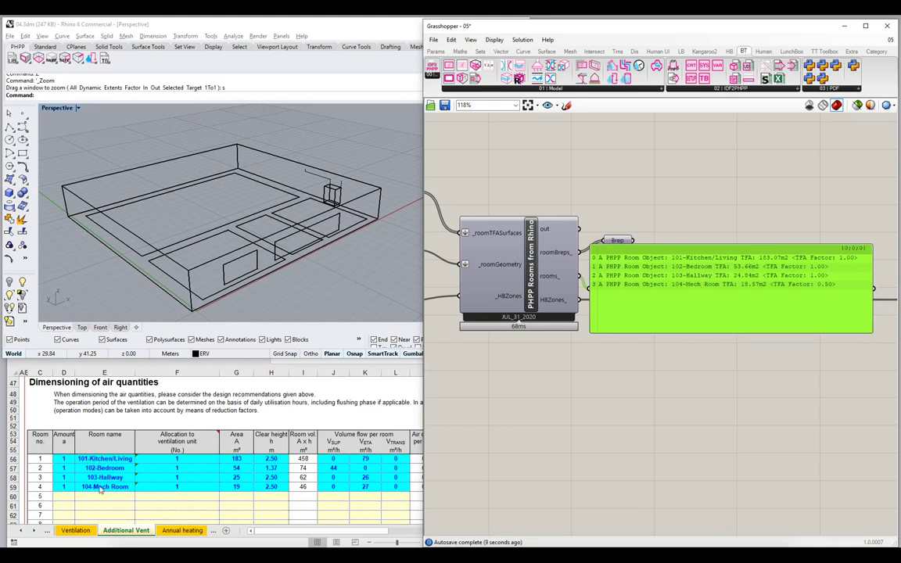
Move the Brep parameter clear of the panel and inspect its room volumes in the Rhino perspective view.
left_click_drag(618, 240, 623, 219)
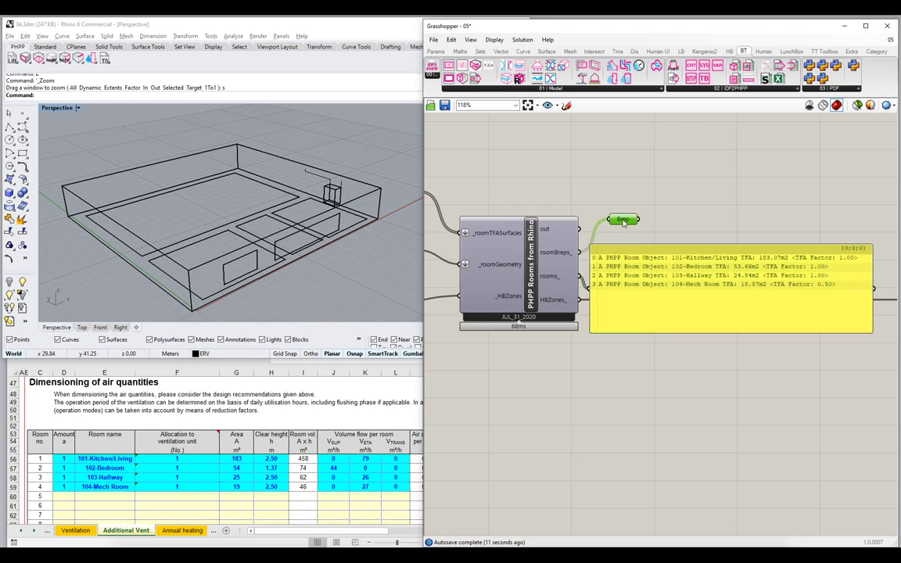
left_click(633, 187)
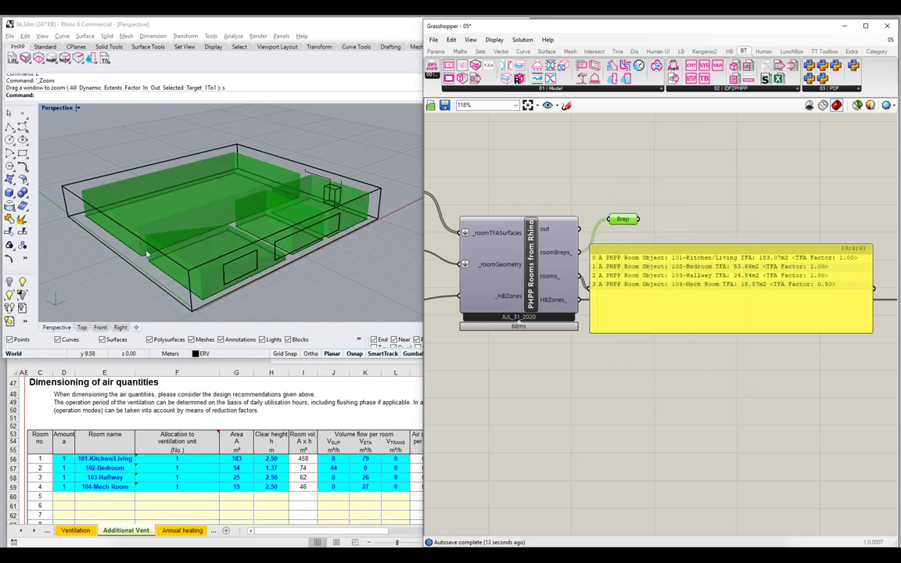
left_click_drag(133, 230, 208, 207)
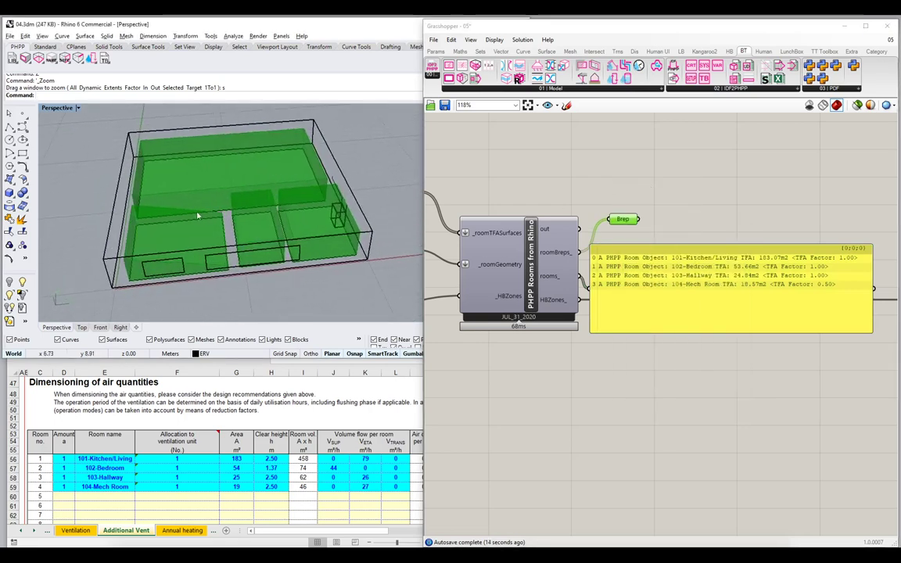
left_click_drag(122, 240, 250, 227)
Delete the panel and the Brep parameter attached to the PHPP Rooms from Rhino component.
left_click_drag(583, 187, 608, 194)
key("Delete")
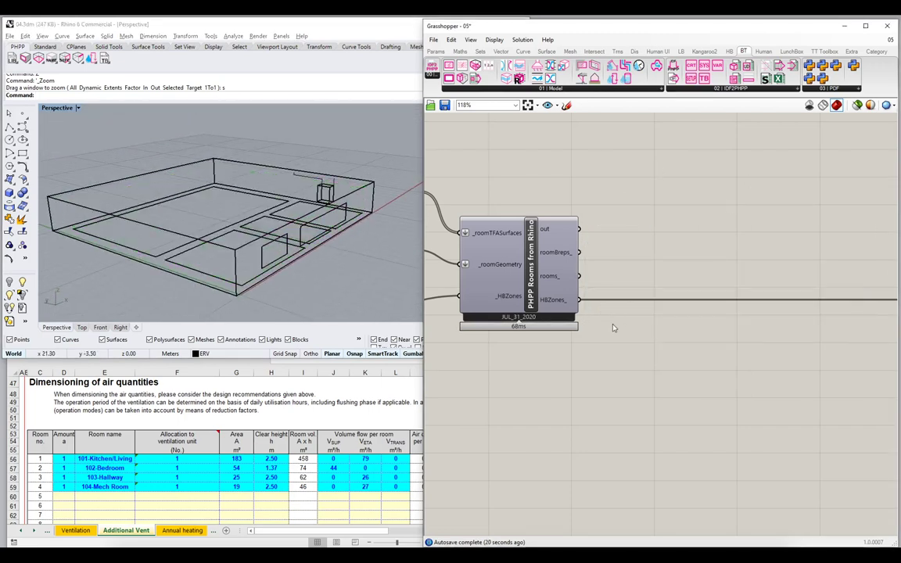
Add a BT_CalcVentFlowRates component to the canvas below the PHPP Rooms from Rhino component.
left_click_drag(619, 322, 722, 312)
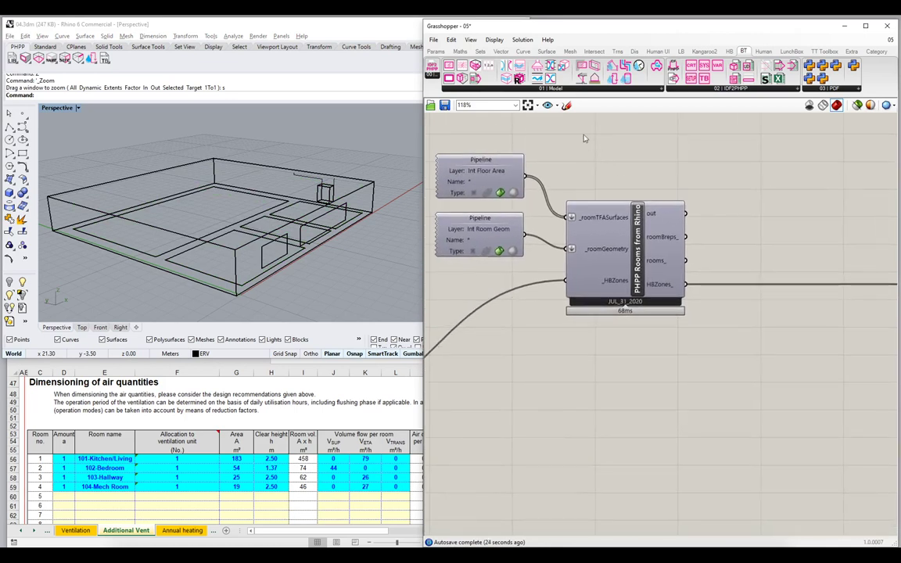
left_click(546, 92)
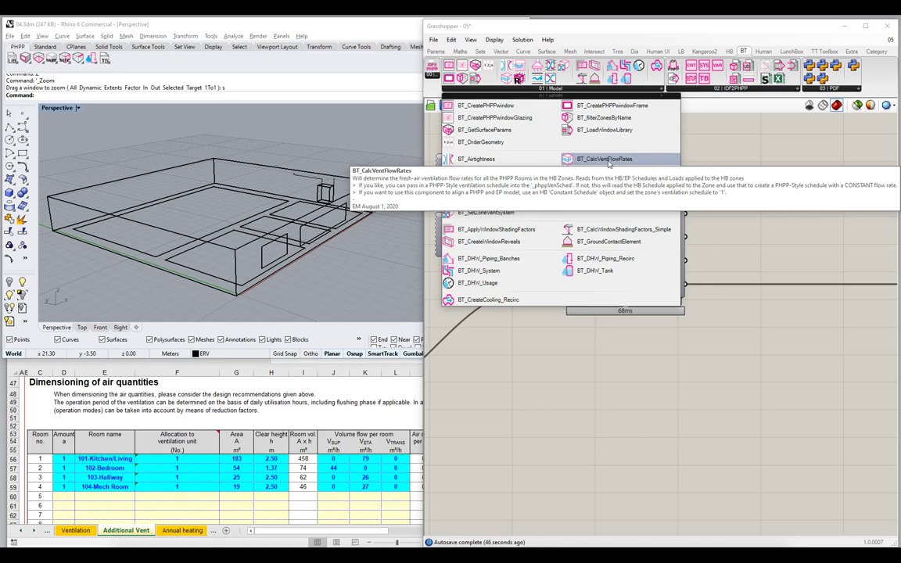
left_click(609, 160)
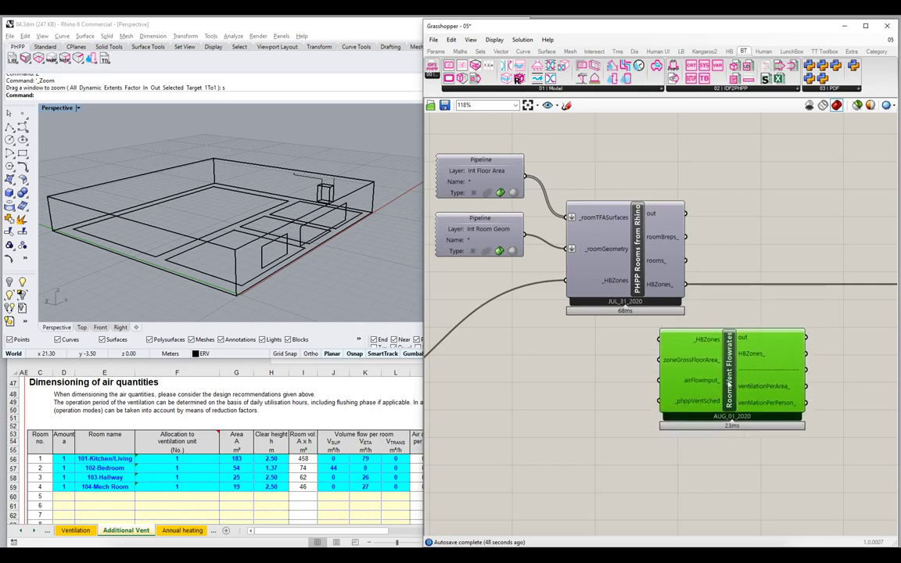
left_click(718, 399)
scroll(674, 368, "up", 2)
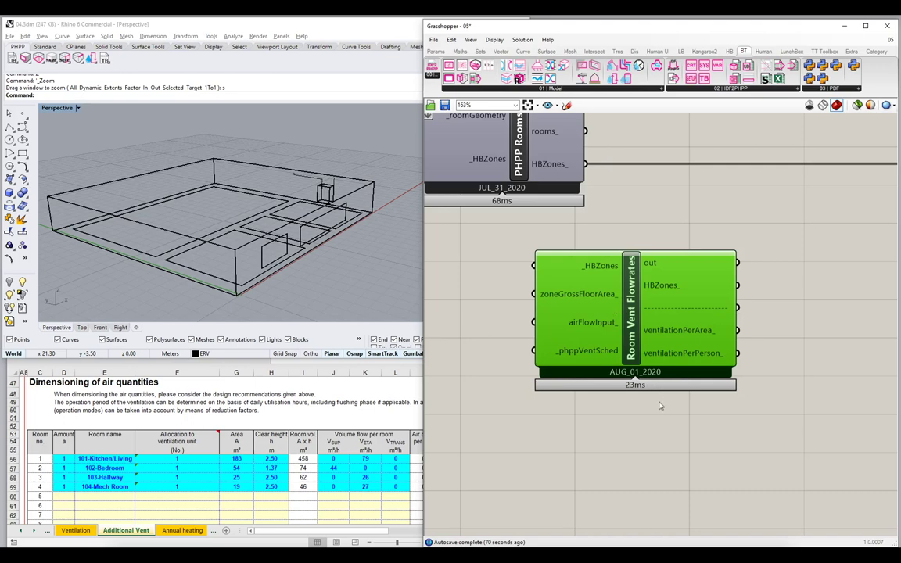
Connect the HBZones_ output of PHPP Rooms from Rhino to the _HBZones input of Room Vent Flowrates.
scroll(659, 408, "down", 3)
left_click_drag(597, 329, 660, 291)
scroll(659, 291, "up", 1)
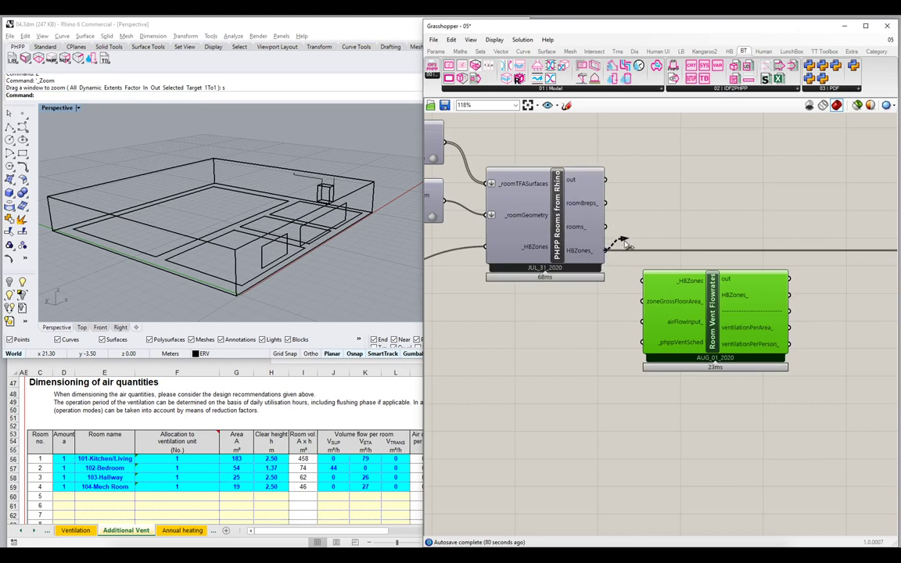
left_click_drag(603, 249, 643, 287)
left_click_drag(687, 360, 695, 362)
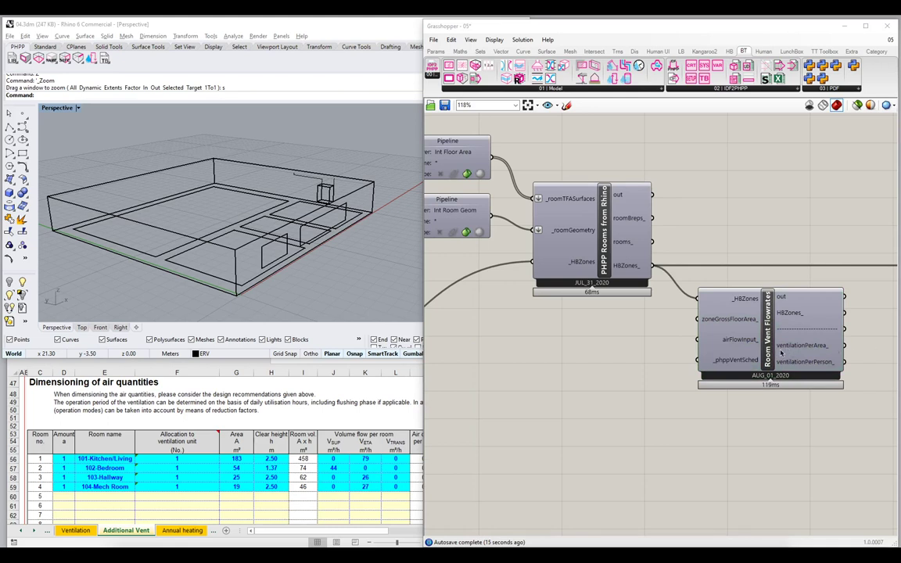
Shorten the Grasshopper window and widen the Excel window below it to show the table's utilisation and reduction factor columns.
mouse_move(780, 354)
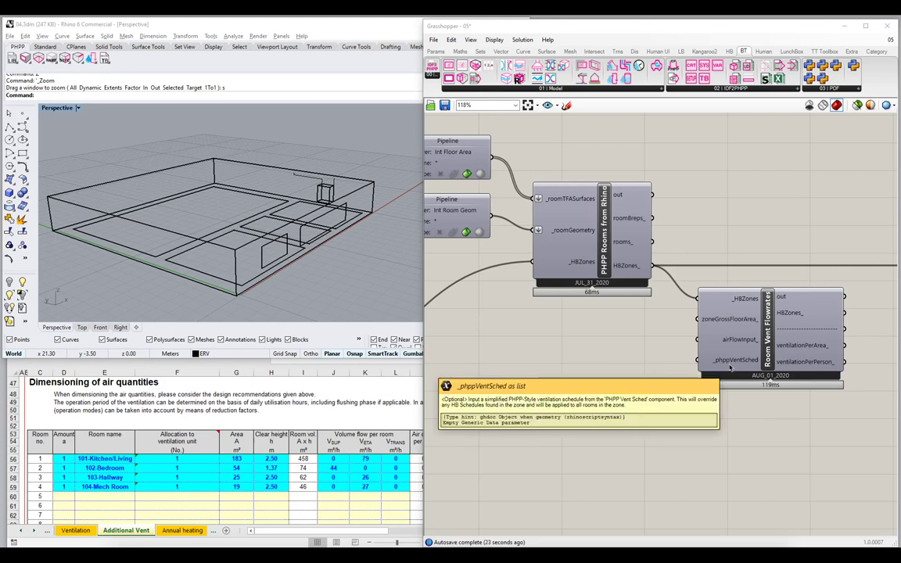
mouse_move(729, 369)
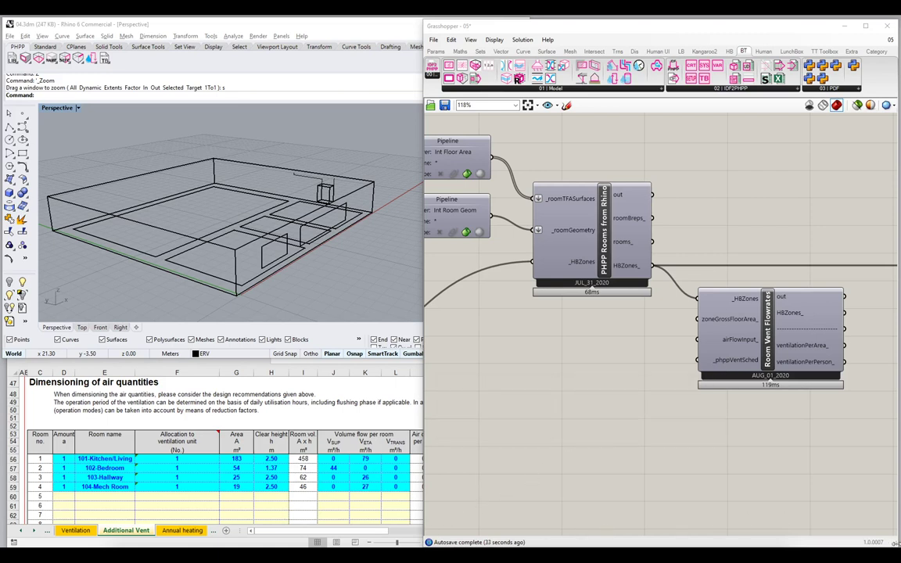
left_click_drag(897, 548, 883, 358)
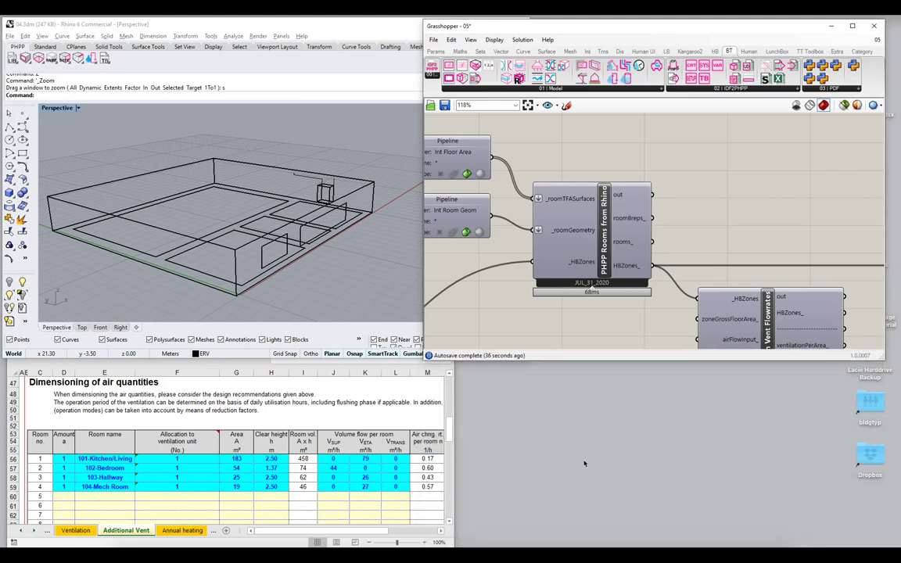
left_click(455, 404)
left_click_drag(453, 547, 880, 552)
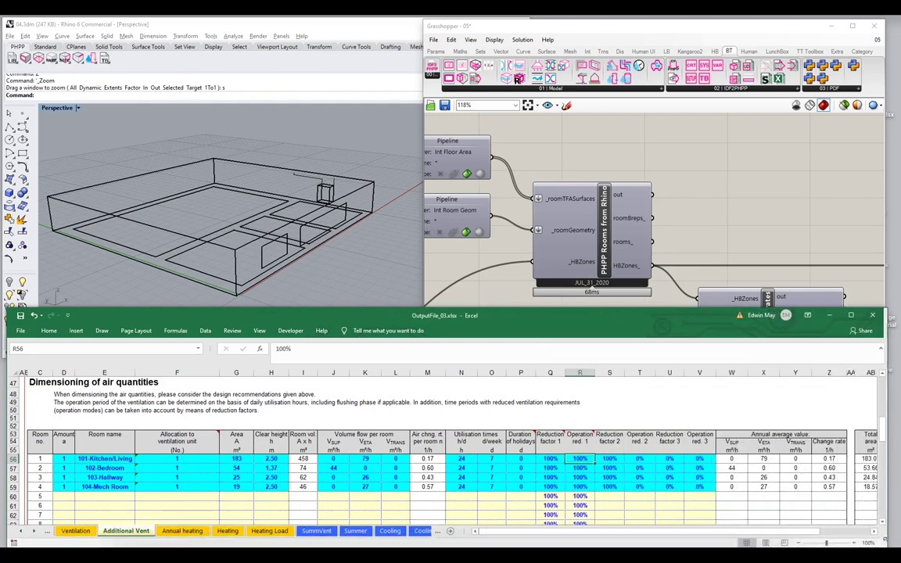
left_click(482, 306)
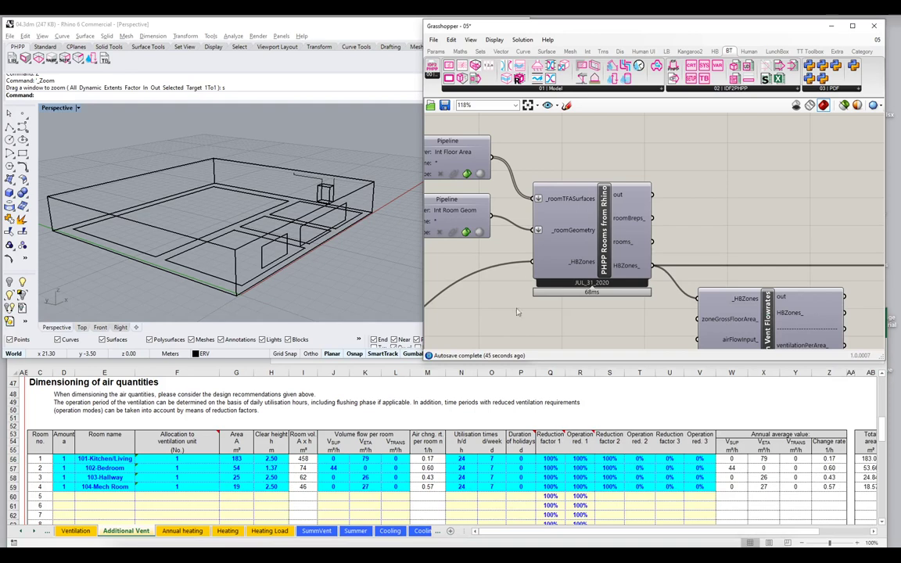
Add a BT_CreateRoomVentSched component below and to the side of the Room Vent Flowrates inputs.
left_click_drag(685, 274, 658, 187)
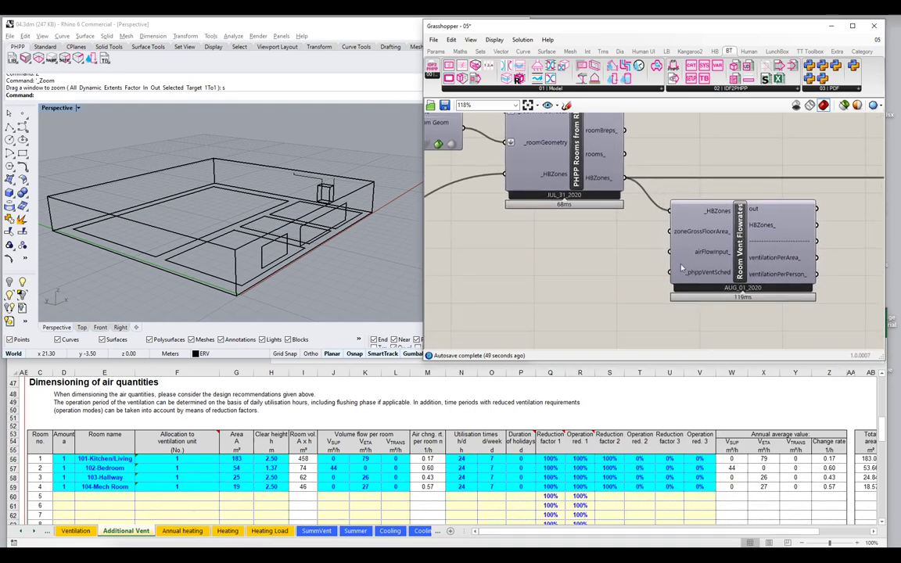
left_click(552, 88)
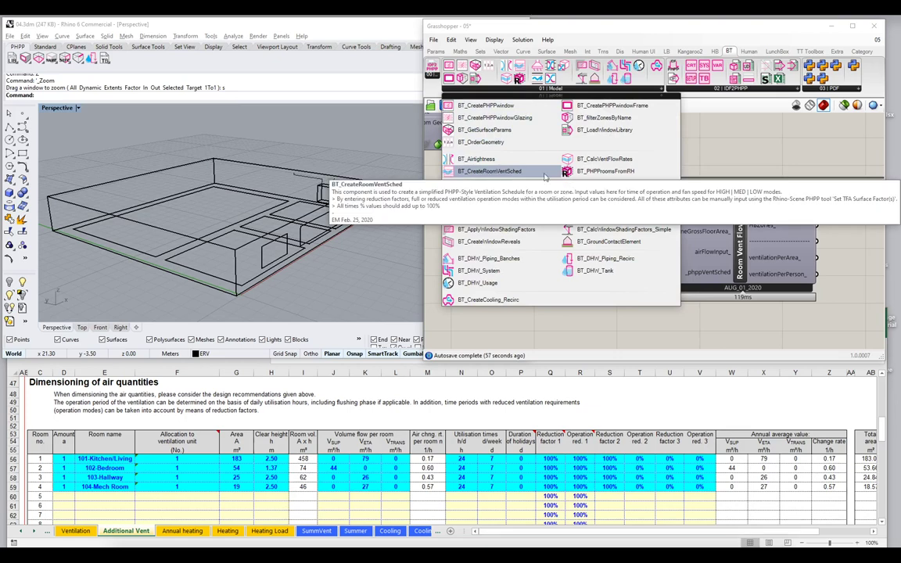
left_click(497, 172)
left_click(512, 276)
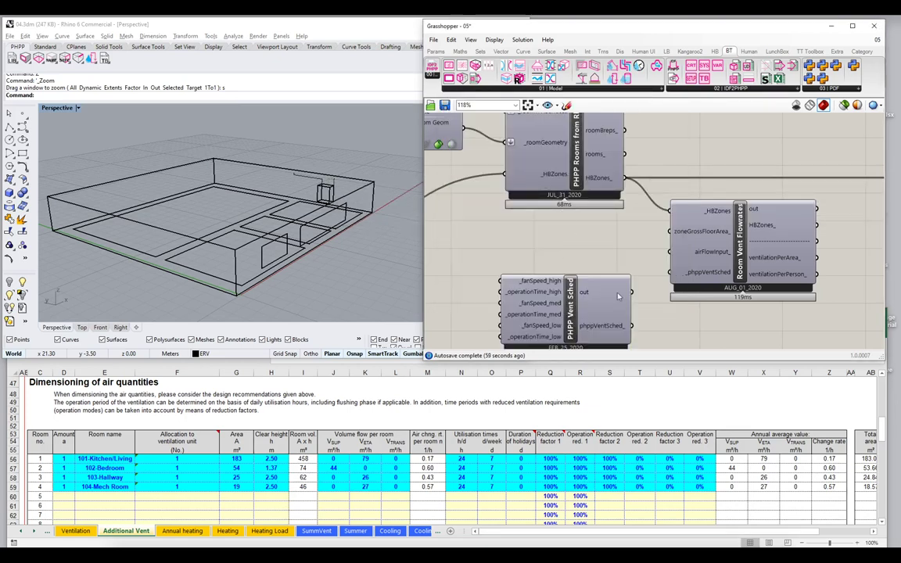
left_click_drag(607, 335, 600, 267)
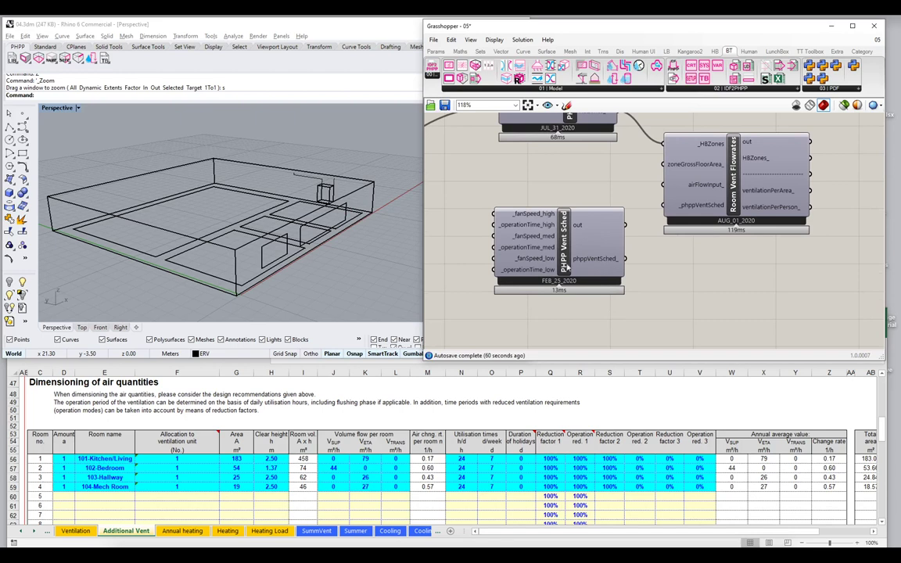
Connect the phppVentSched_ output of PHPP Vent Sched to the _phppVentSched input of Room Vent Flowrates and adjust the schedule component's position.
mouse_move(580, 265)
left_mouse_down()
mouse_move(588, 249)
mouse_move(572, 262)
left_mouse_up()
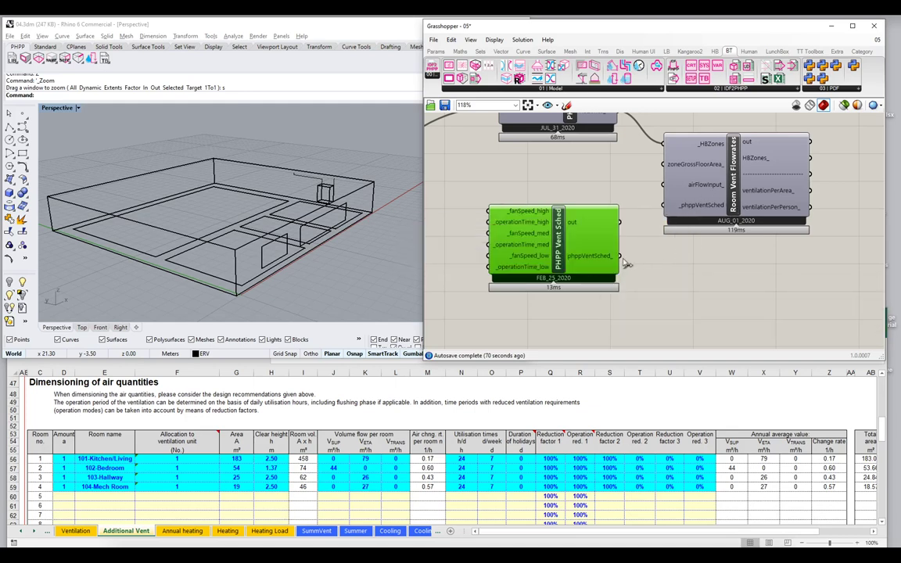
left_click_drag(627, 264, 670, 208)
left_click_drag(591, 272, 596, 263)
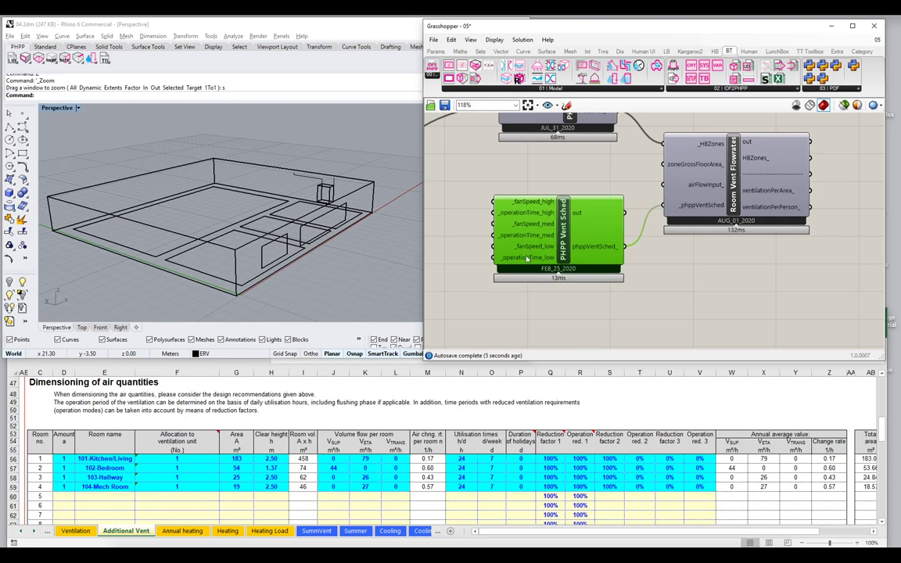
left_click_drag(528, 258, 607, 260)
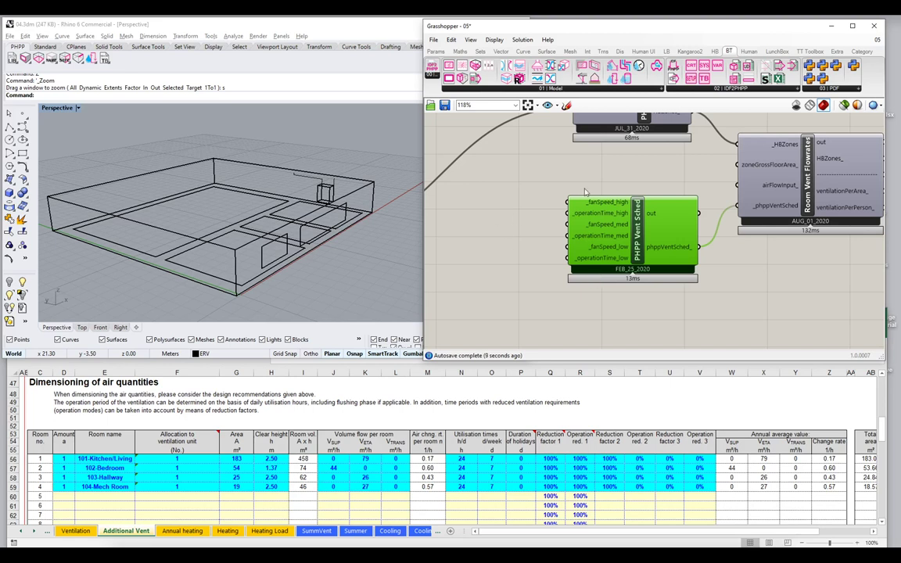
Add a panel containing 1 beside PHPP Vent Sched and connect it to the _fanSpeed_high input.
mouse_move(625, 203)
double_click(485, 207)
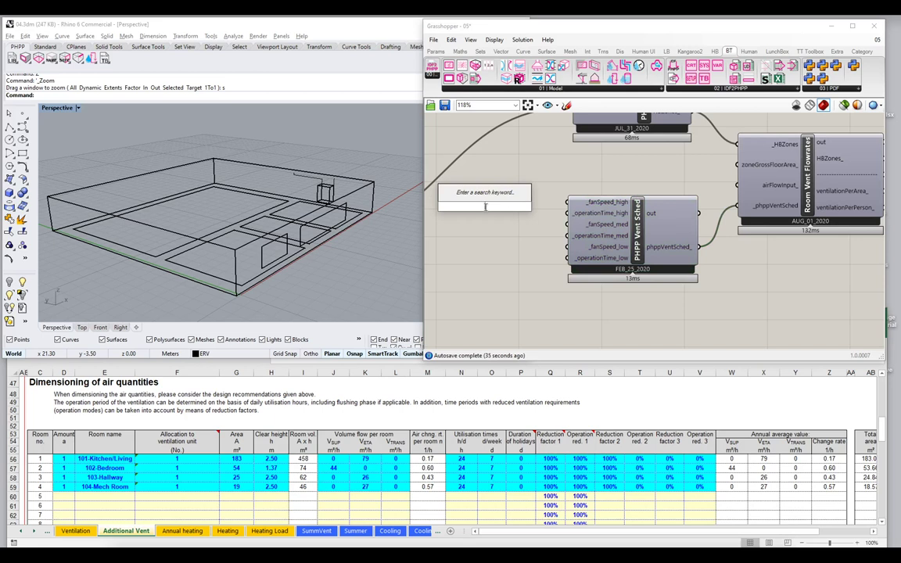
type("panel")
key("Return")
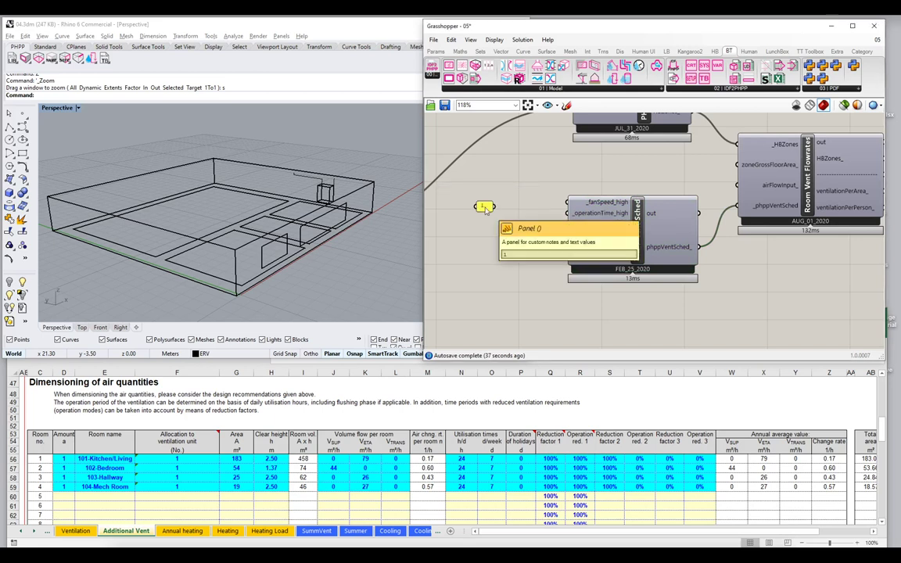
left_click_drag(495, 211, 567, 202)
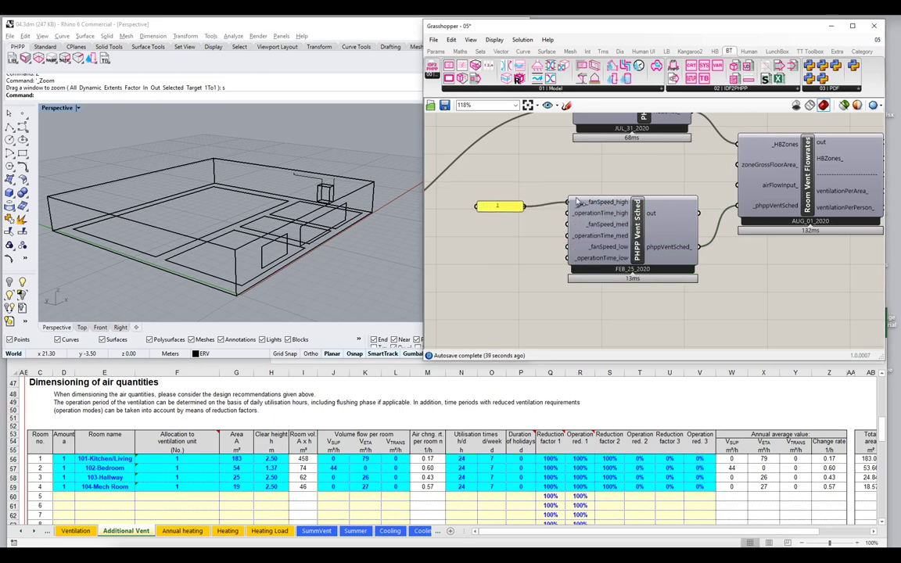
Duplicate the panel below the first, set its value to 0.50 and connect it to _fanSpeed_med.
left_click_drag(505, 213, 527, 218)
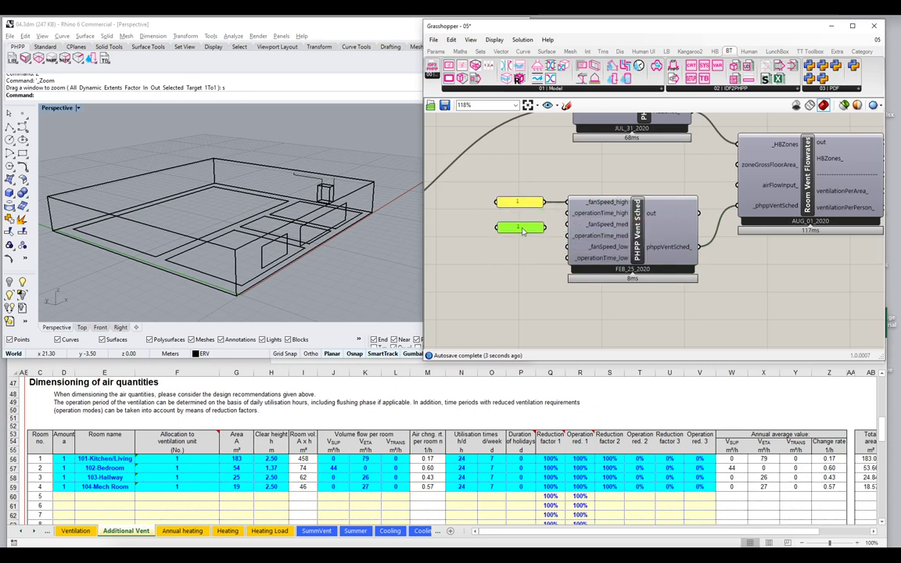
double_click(518, 232)
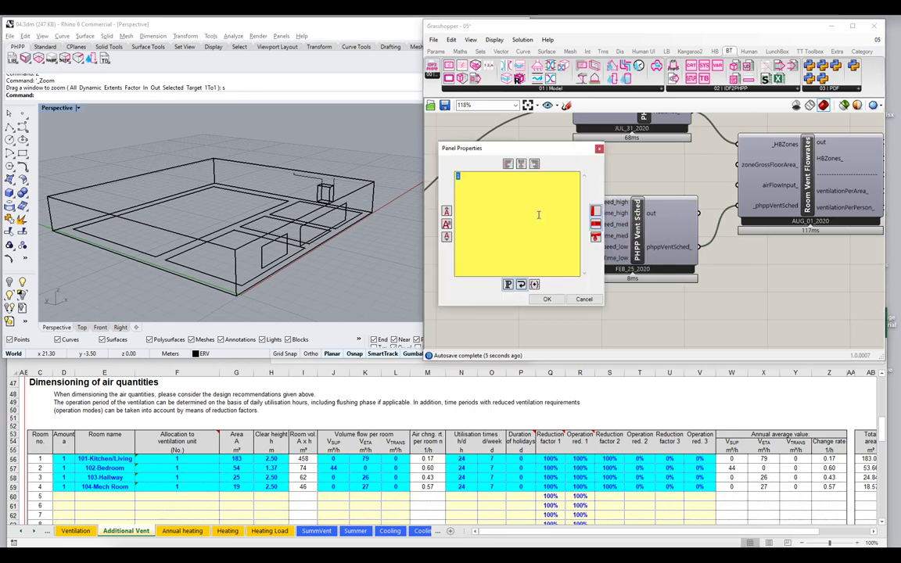
type("0.50")
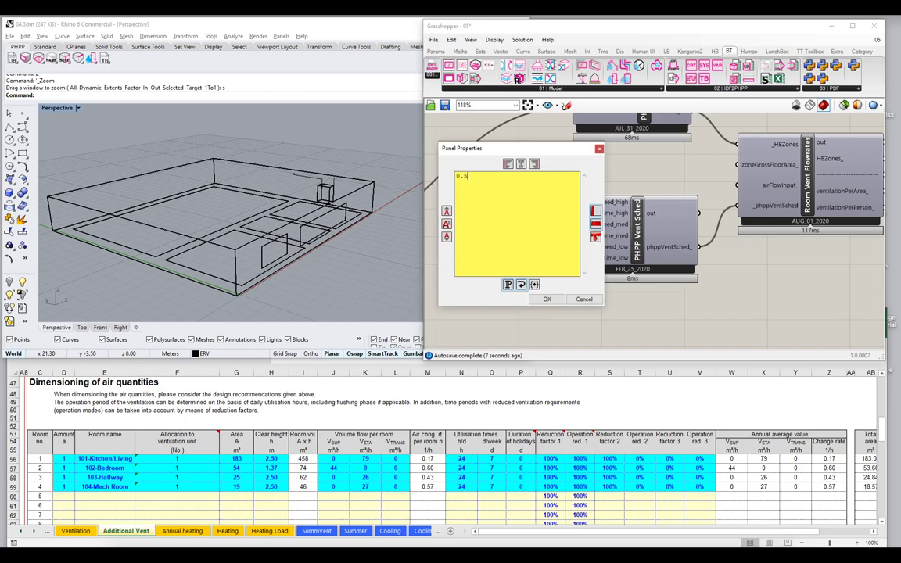
left_click(549, 299)
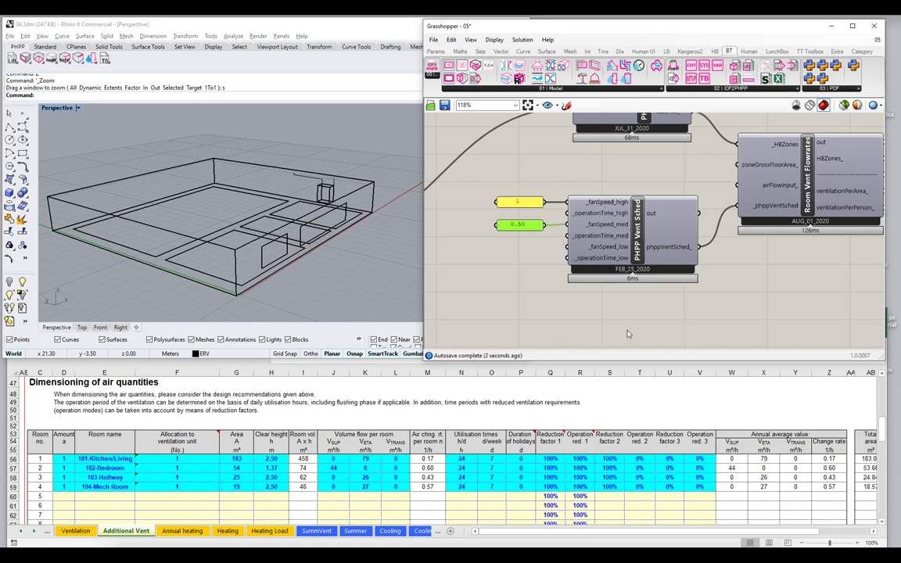
Duplicate the 0.50 panel below itself, set the copy to 0.35 and connect it to _fanSpeed_low.
left_click_drag(524, 227, 520, 252)
double_click(520, 251)
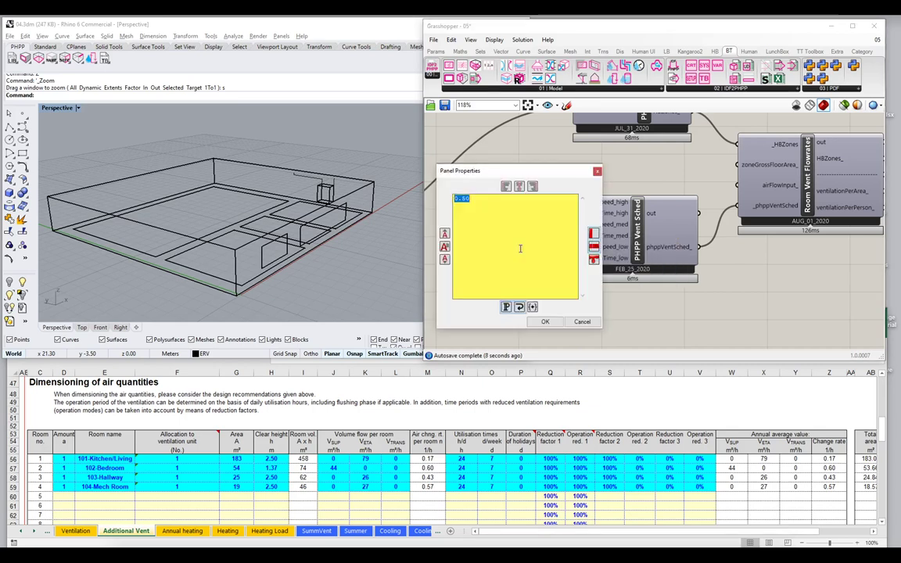
type("0.35")
left_click(545, 321)
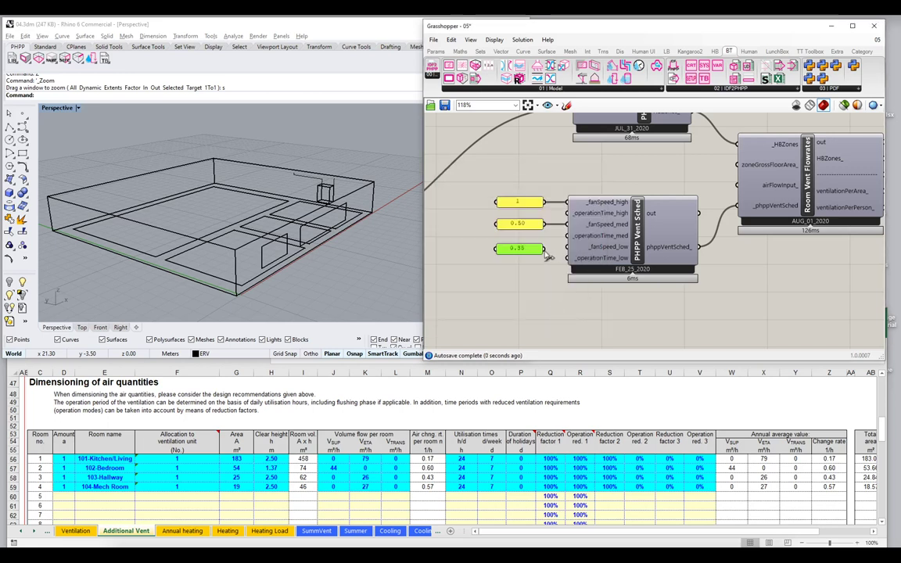
left_click_drag(546, 249, 568, 247)
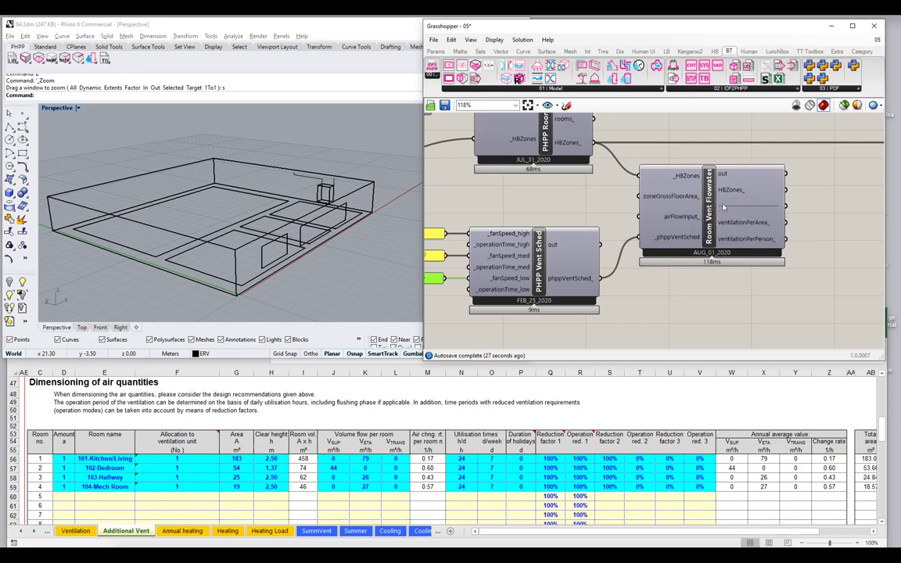
Connect the HBZones_ output of Room Vent Flowrates to the _HBZones input of Set Zone Vent, replacing the existing wire.
left_click_drag(747, 194, 517, 247)
scroll(517, 248, "down", 3)
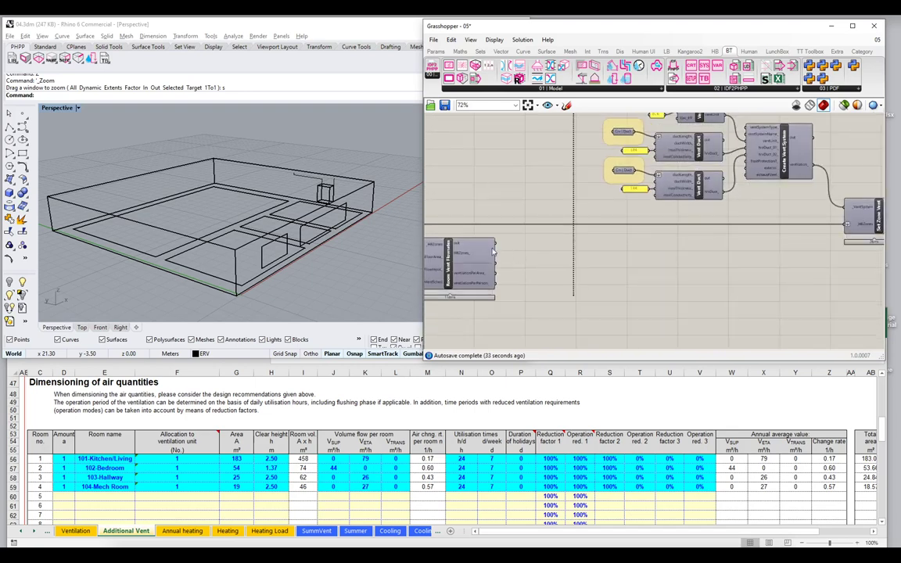
left_click_drag(512, 248, 847, 224)
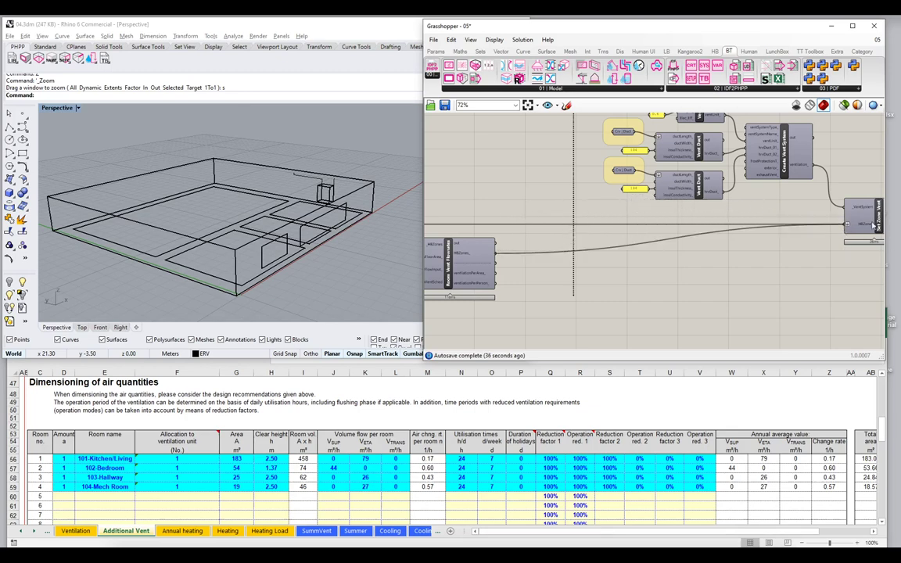
Examine the rooms' reduction factor 2, reduction factor 3 and Operation red. 1 columns in the Additional Vent worksheet against the Grasshopper schedule inputs.
left_click(580, 458)
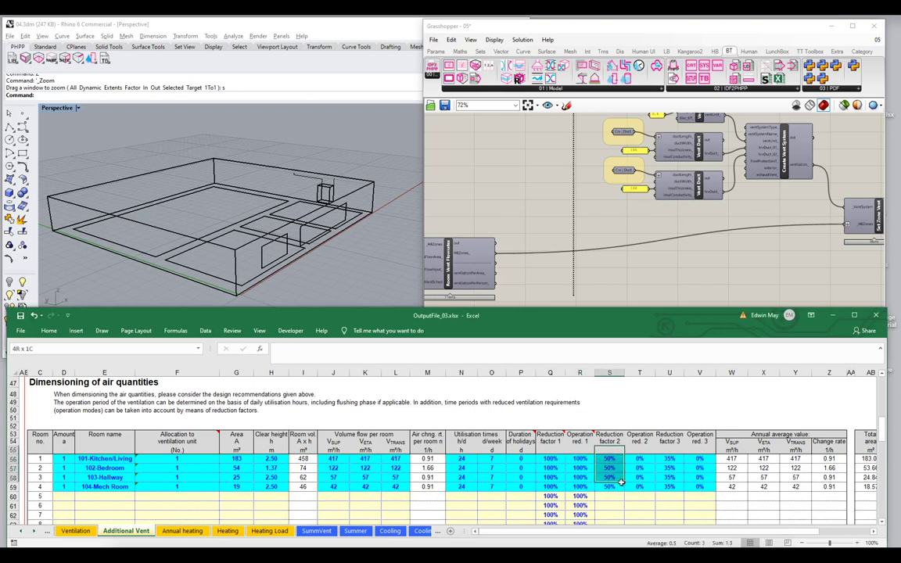
left_click_drag(669, 458, 673, 486)
left_click_drag(427, 264, 643, 225)
left_click(644, 226)
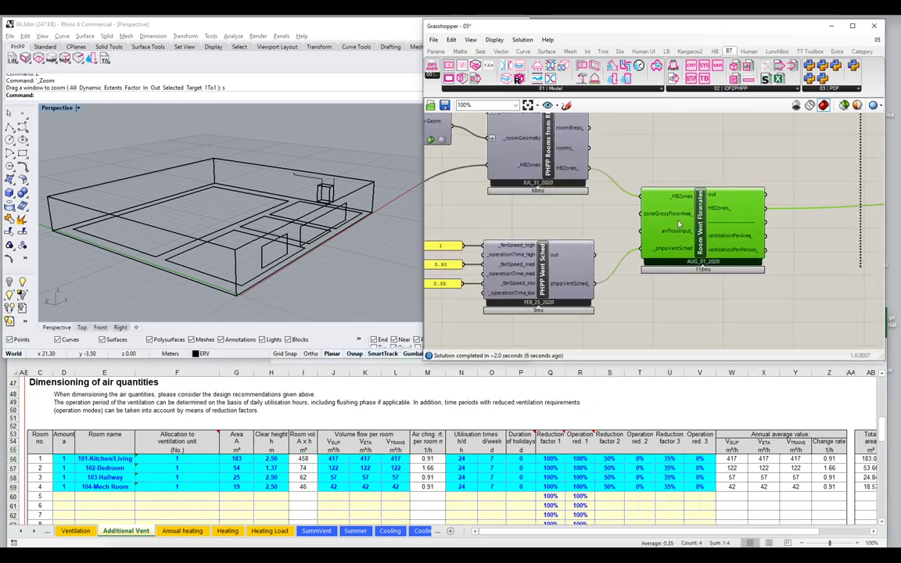
scroll(633, 231, "up", 3)
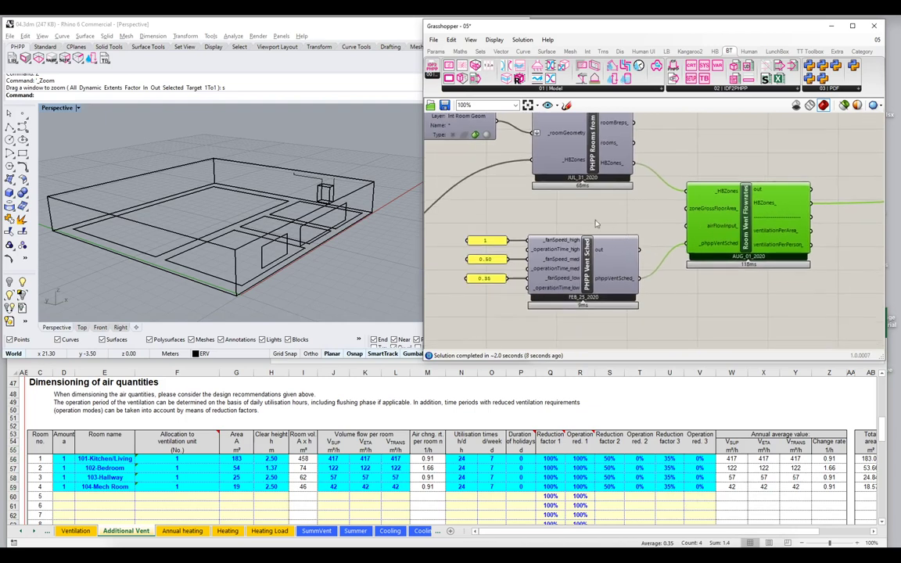
left_click(596, 225)
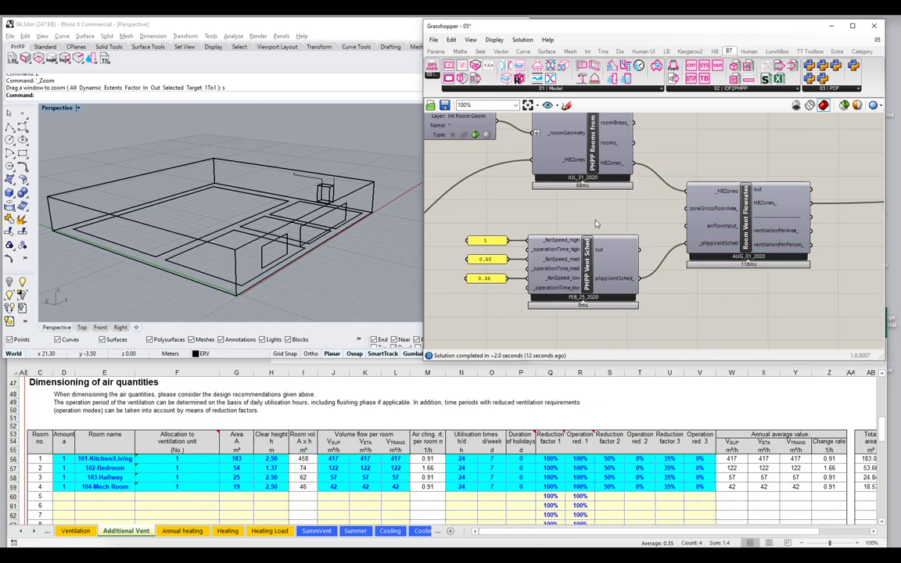
left_click(582, 466)
left_click_drag(580, 458, 583, 490)
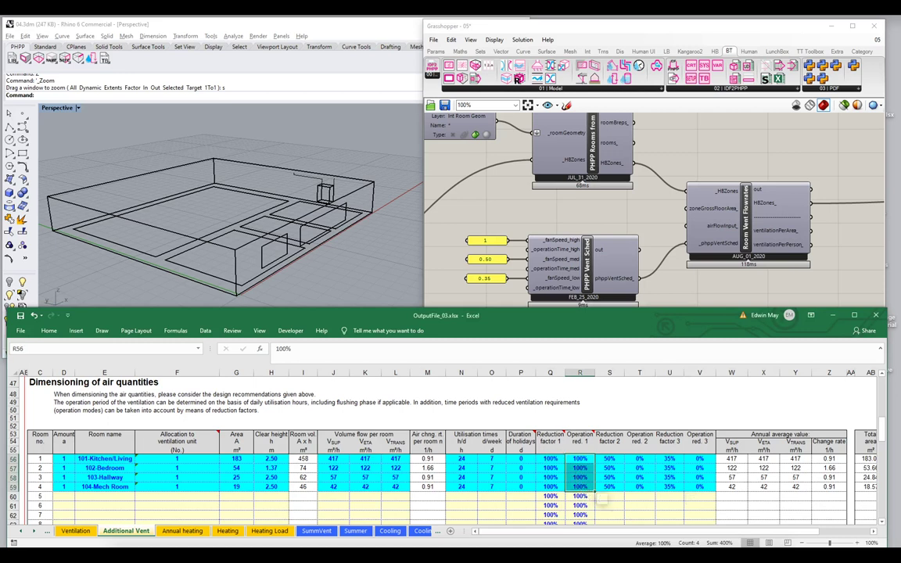
key("alt+Tab")
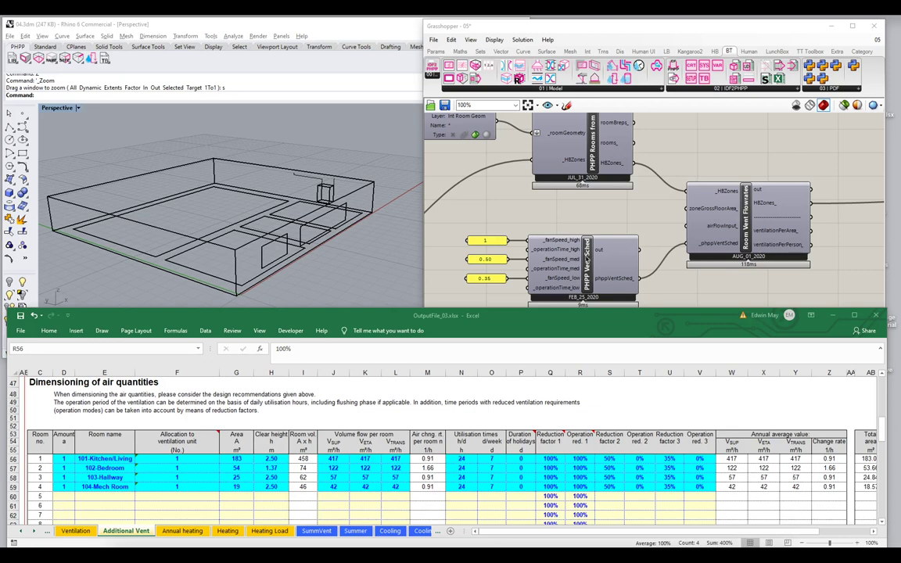
Space the three fan speed panels apart vertically and align them beside PHPP Vent Sched.
left_click(529, 233)
scroll(539, 211, "up", 5)
left_click_drag(546, 206, 548, 156)
left_click_drag(557, 266, 557, 301)
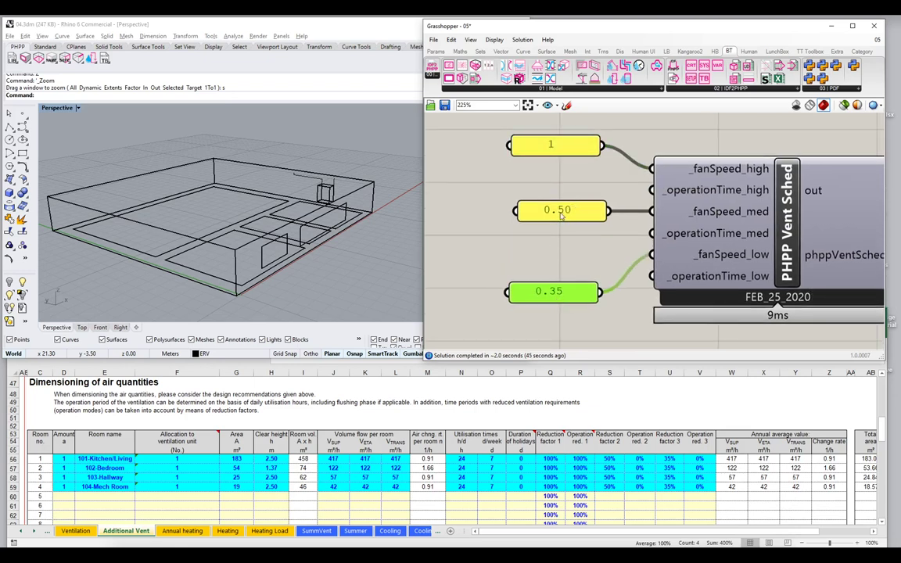
left_click_drag(564, 219, 557, 219)
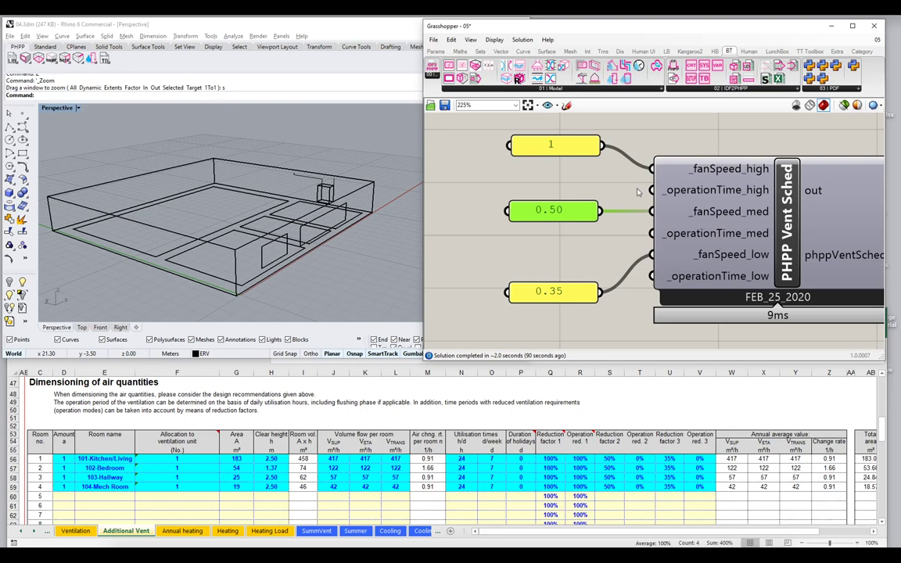
Add an Expression component with the expression 1/24 and connect its R output to _operationTime_high.
left_click_drag(583, 181, 586, 220)
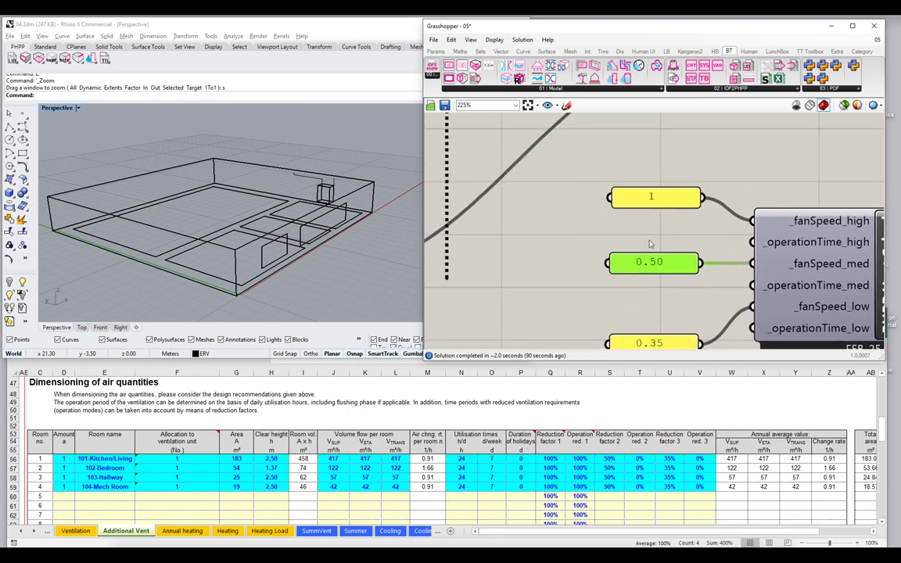
double_click(551, 239)
type("exp")
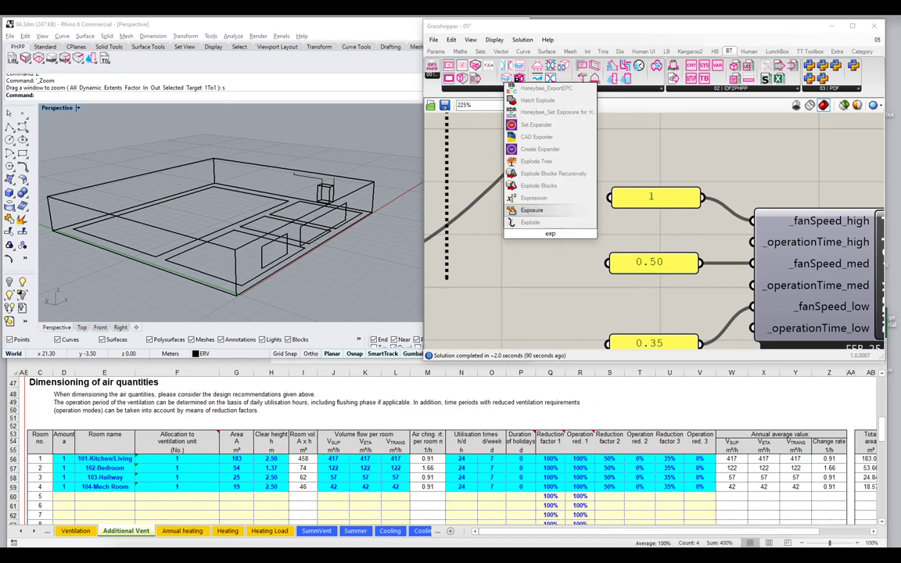
left_click(534, 198)
double_click(555, 233)
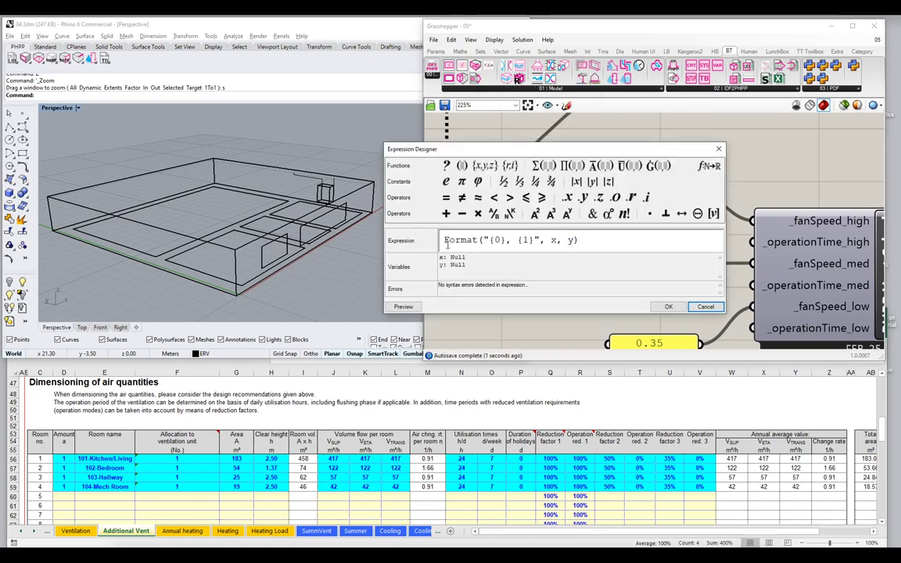
key("ctrl+a")
type("1/24")
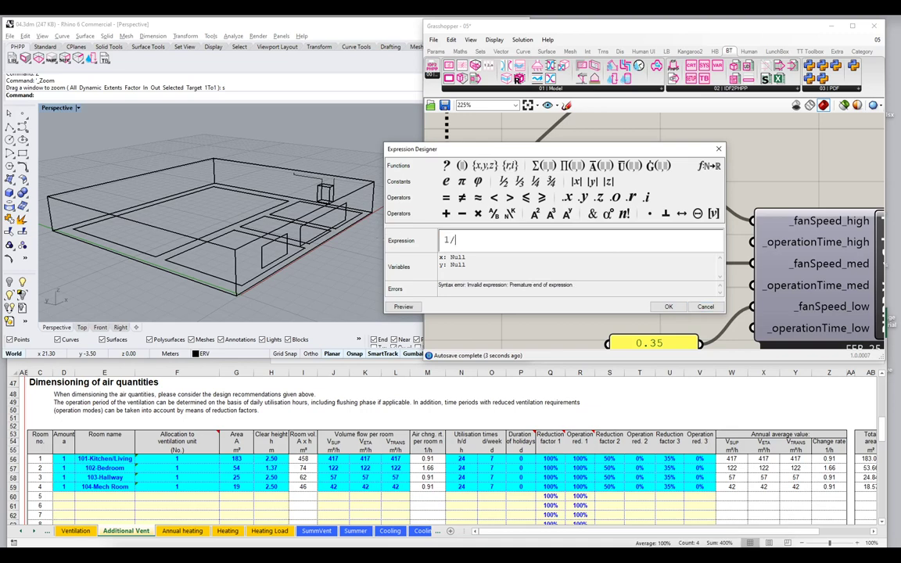
left_click(667, 306)
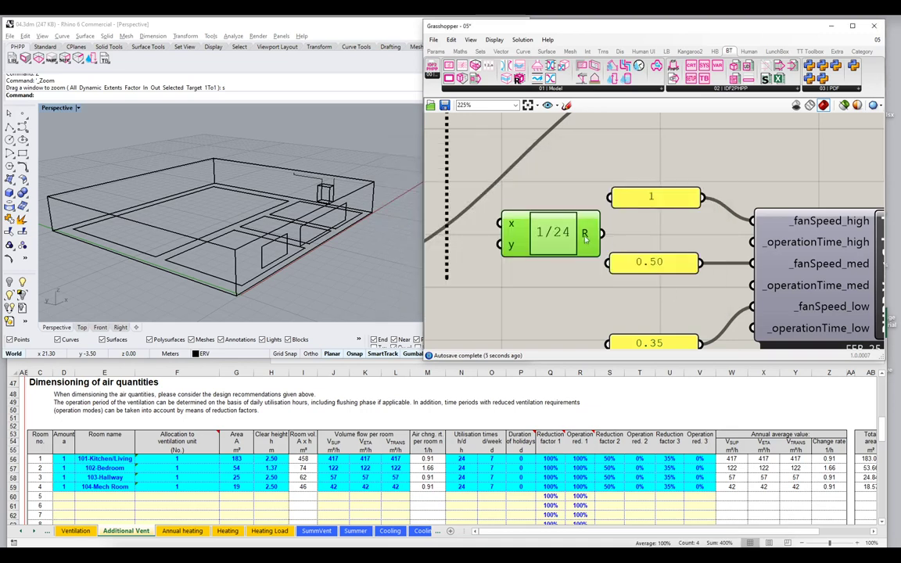
left_click_drag(604, 233, 753, 242)
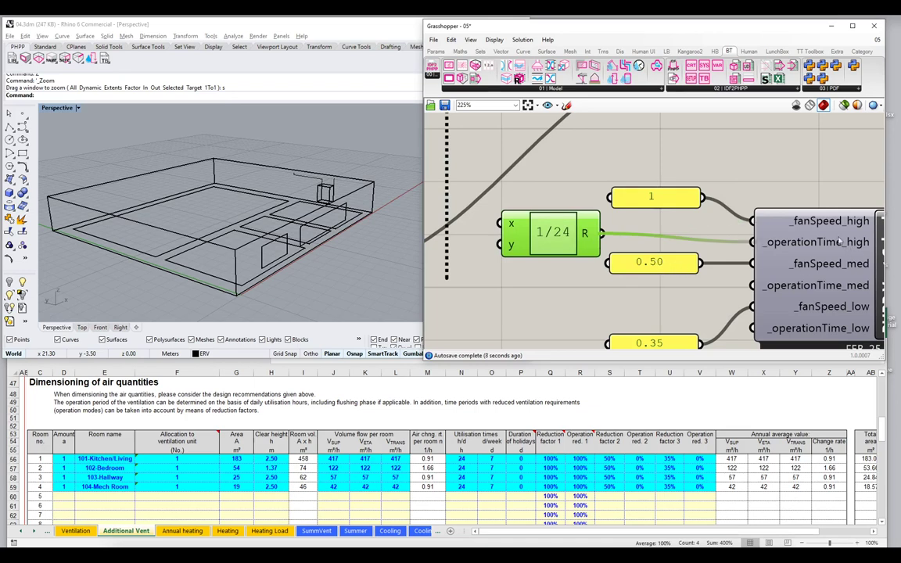
Place the 1/24 expression between the 1 and 0.50 panels, with the 1 panel just above it.
left_click(655, 200)
left_click_drag(656, 200, 653, 168)
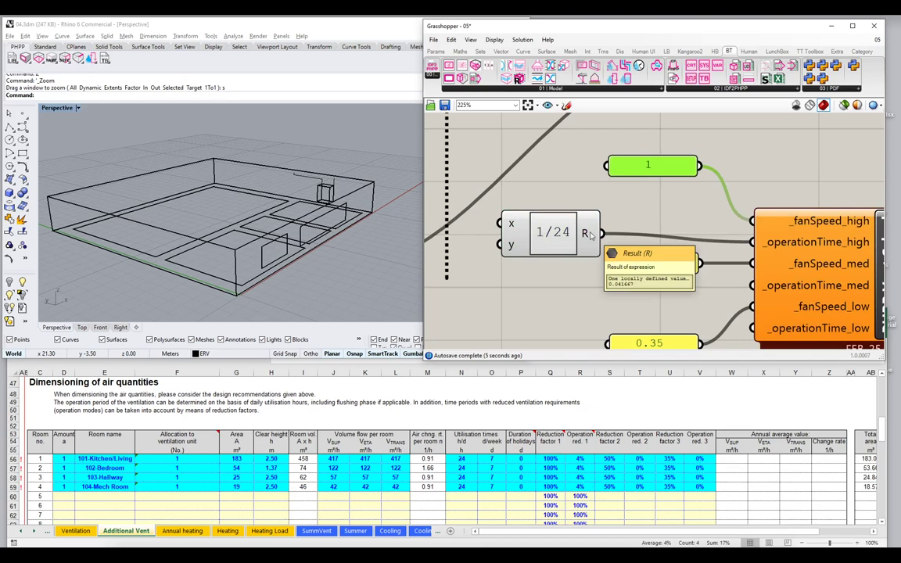
left_click_drag(583, 223, 685, 211)
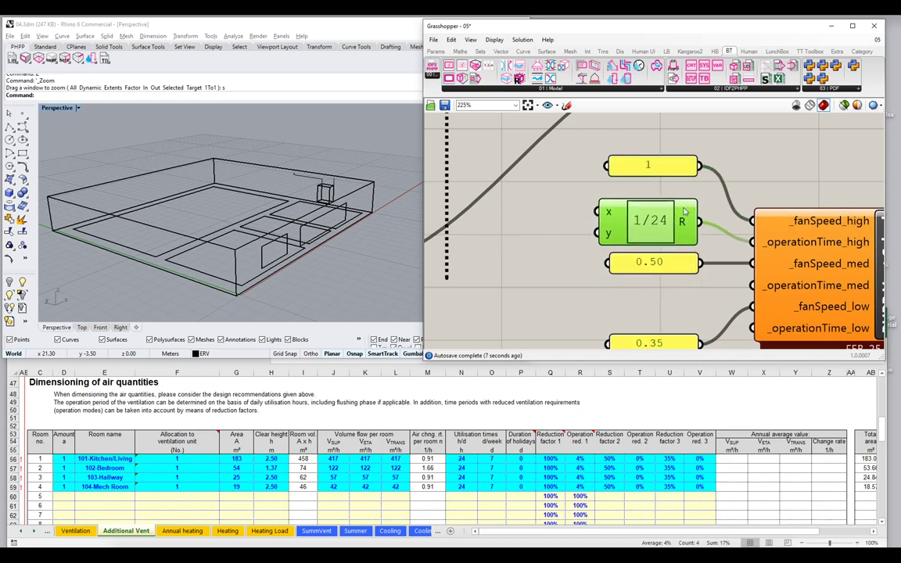
left_click_drag(610, 165, 607, 182)
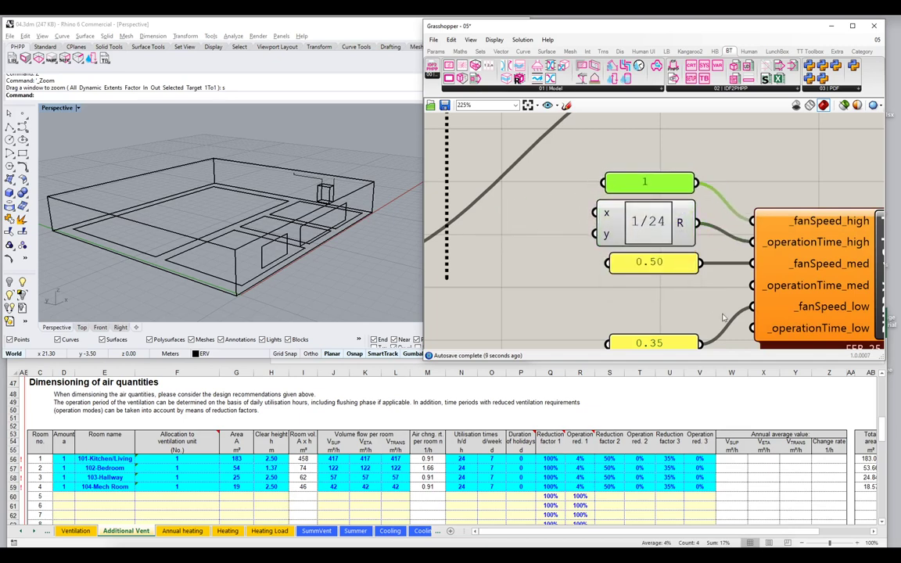
Read the warning on PHPP Vent Sched and check the rooms' Operation red. 1 values in the Excel worksheet.
left_click_drag(696, 249, 606, 256)
scroll(606, 255, "down", 2)
mouse_move(763, 198)
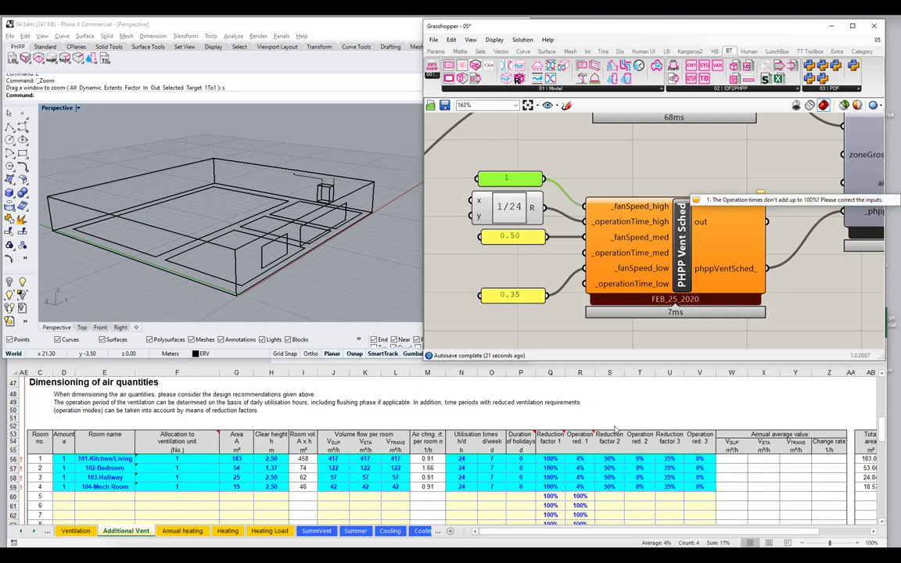
left_click(580, 459)
left_click_drag(579, 464, 579, 487)
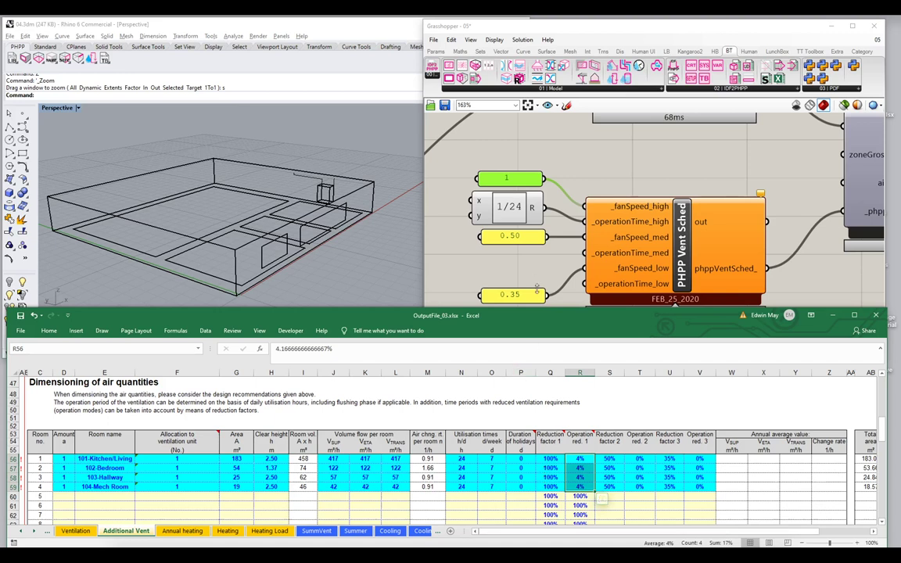
Duplicate the 1/24 expression and place the copy between the 0.50 and 0.35 panels.
left_click(484, 233)
double_click(539, 239)
type("1/24")
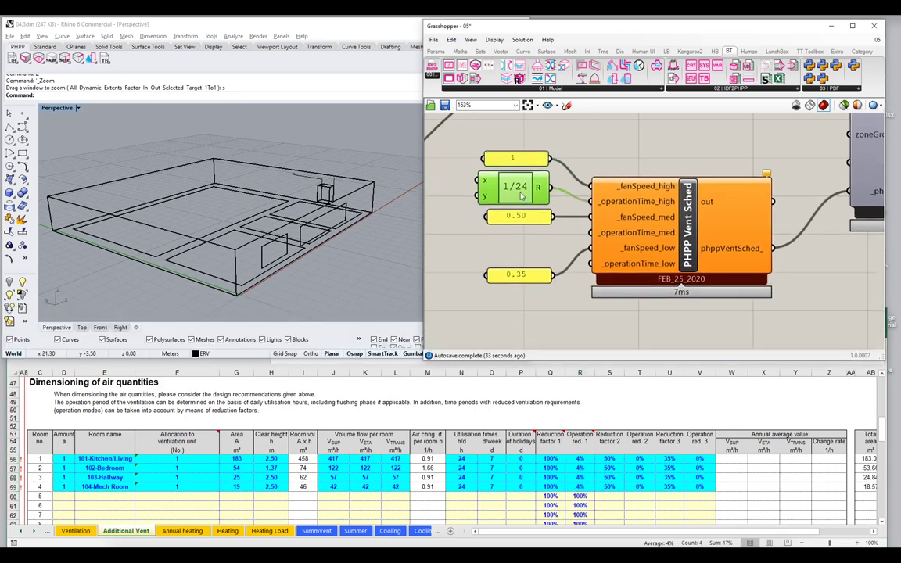
key("Return")
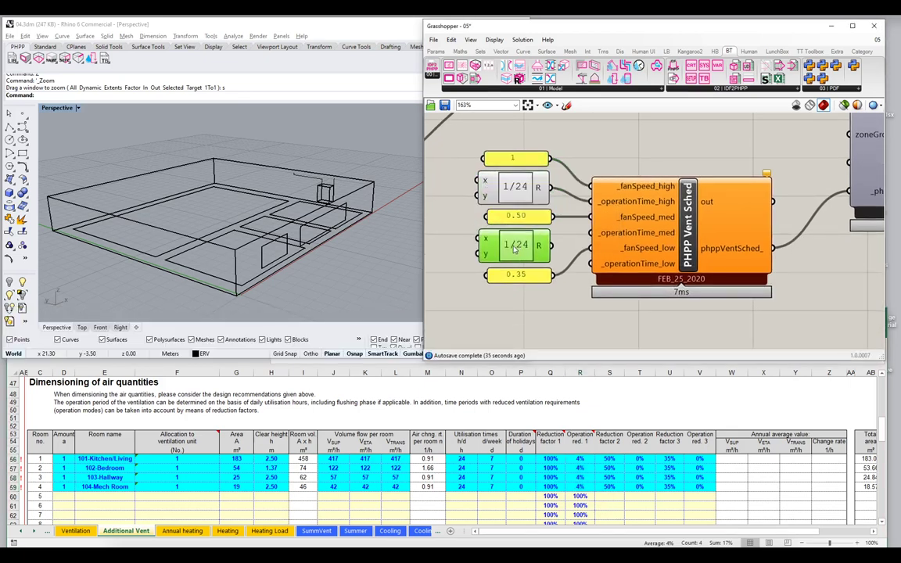
Change the copied expression to 23/24 and connect its R output to _operationTime_med on PHPP Vent Sched.
double_click(501, 219)
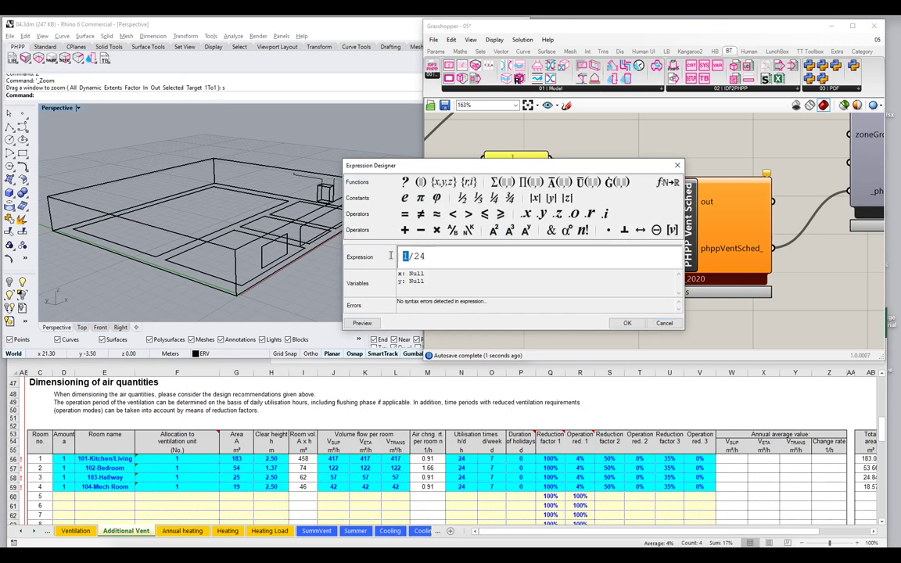
key("Home")
key("Delete")
type("23")
left_click(627, 323)
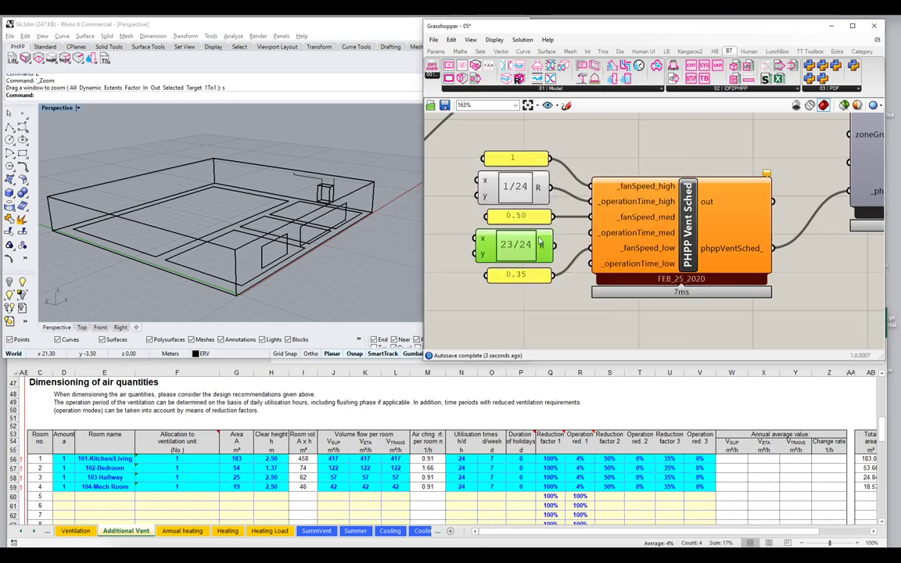
left_click_drag(556, 246, 592, 232)
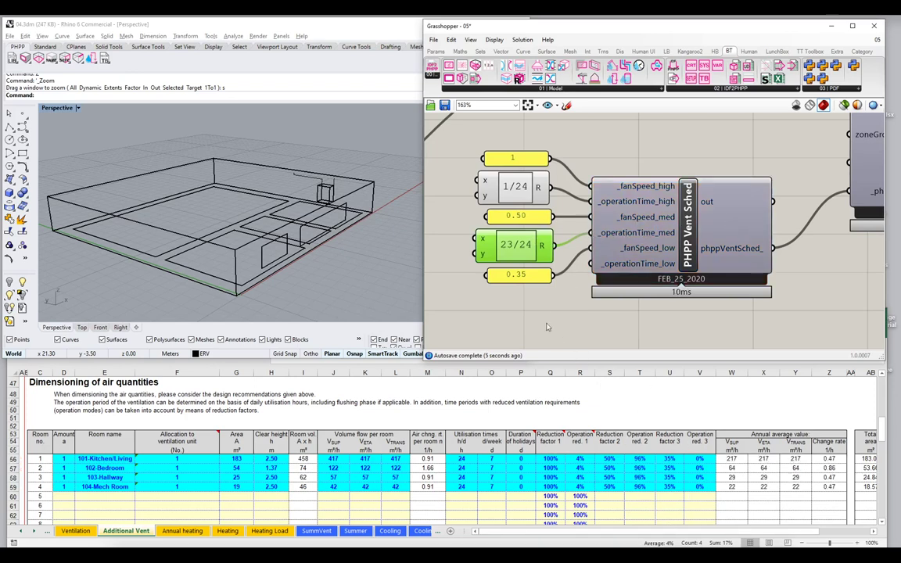
Delete the 0.35 fan speed panel and check room 1's reduction factor and operation cells in the Excel worksheet.
left_click(522, 279)
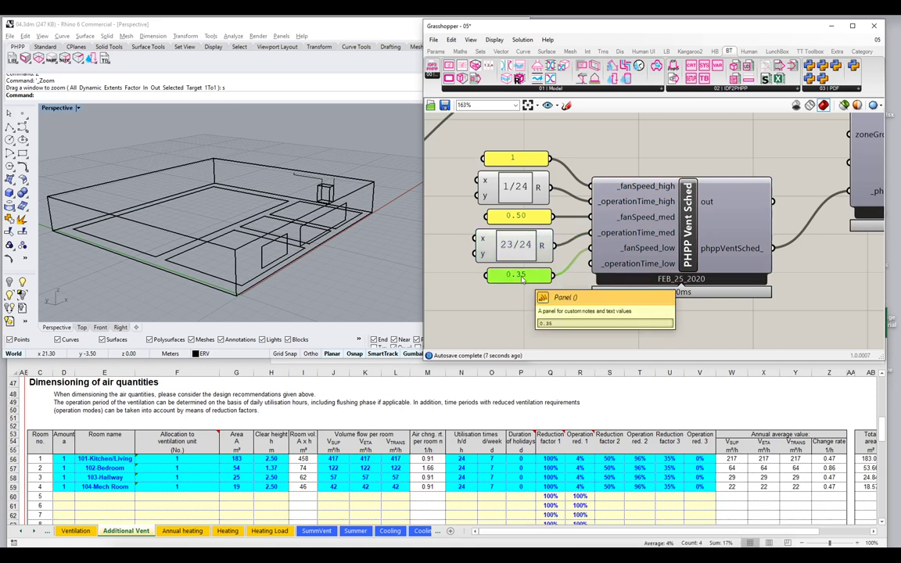
key("Delete")
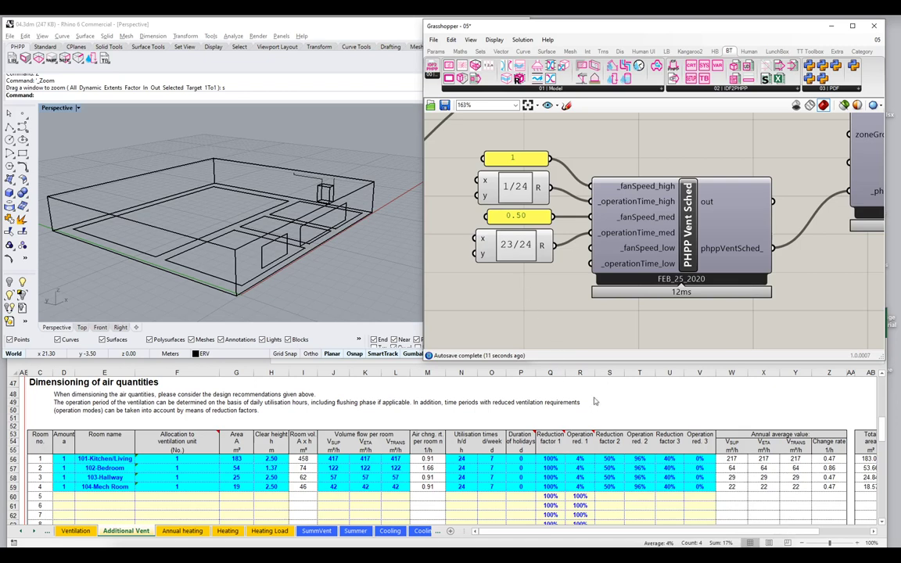
left_click(639, 459)
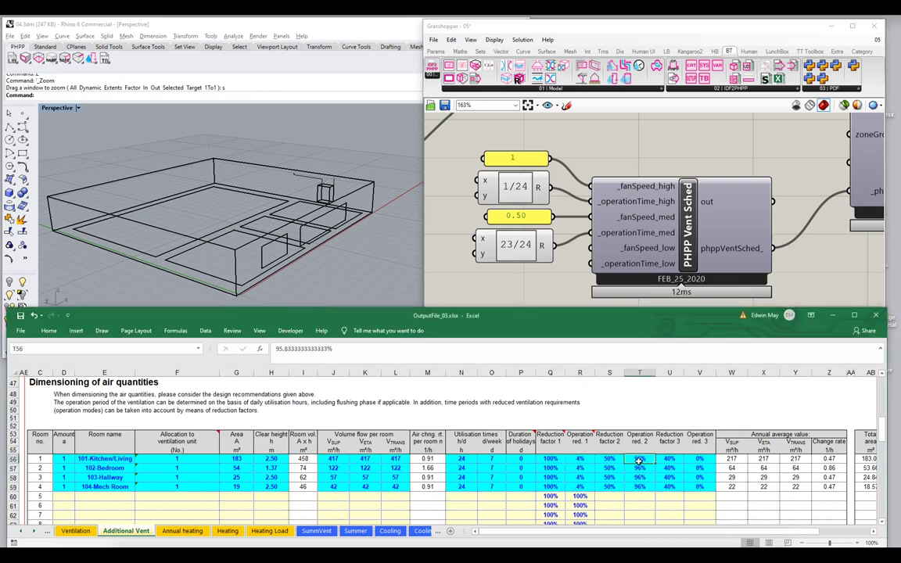
left_click(604, 460)
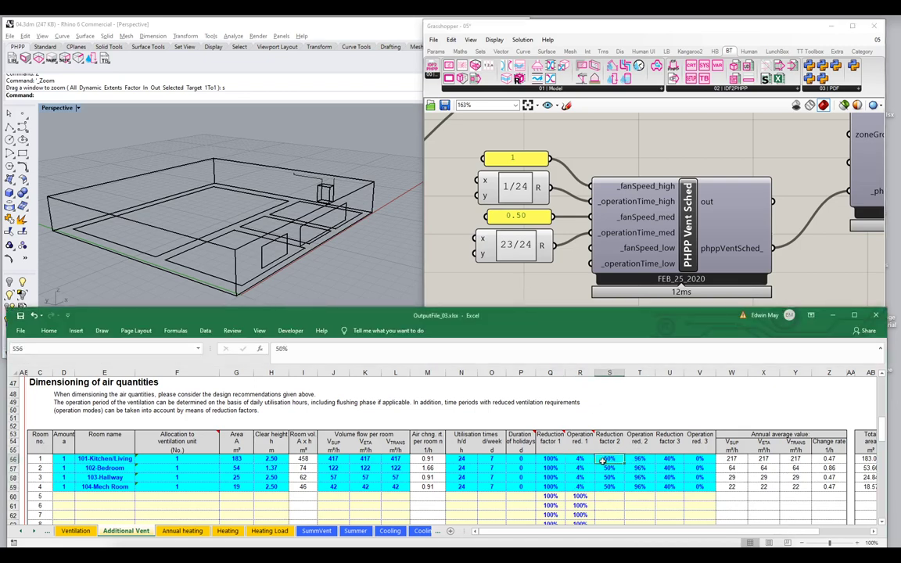
left_click(580, 459)
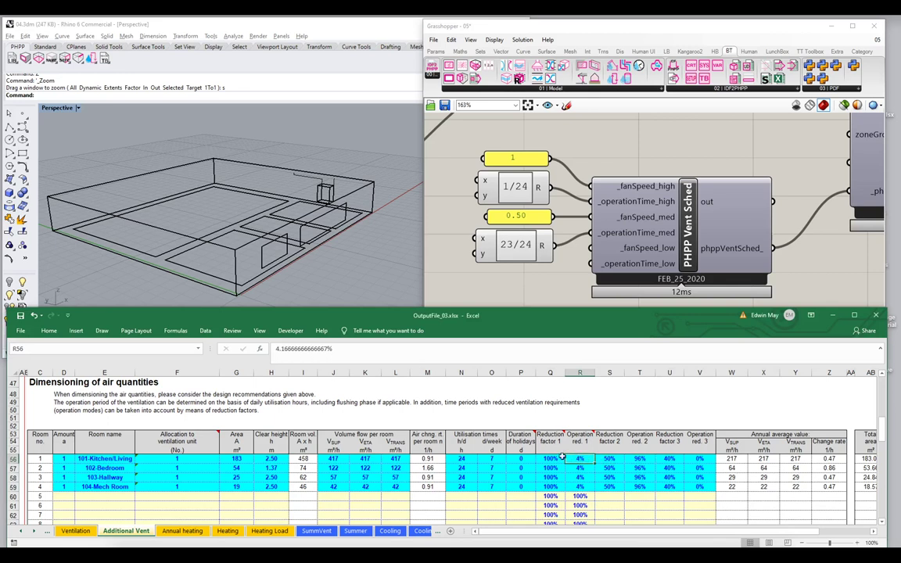
left_click(558, 459)
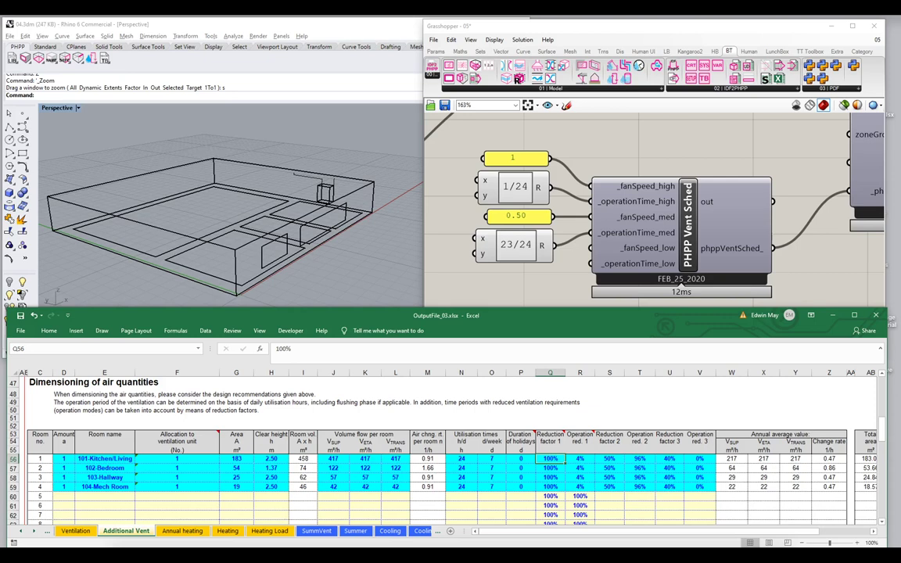
In Grasshopper, move the PHPP Vent Sched component and its four input components down together.
left_click(518, 79)
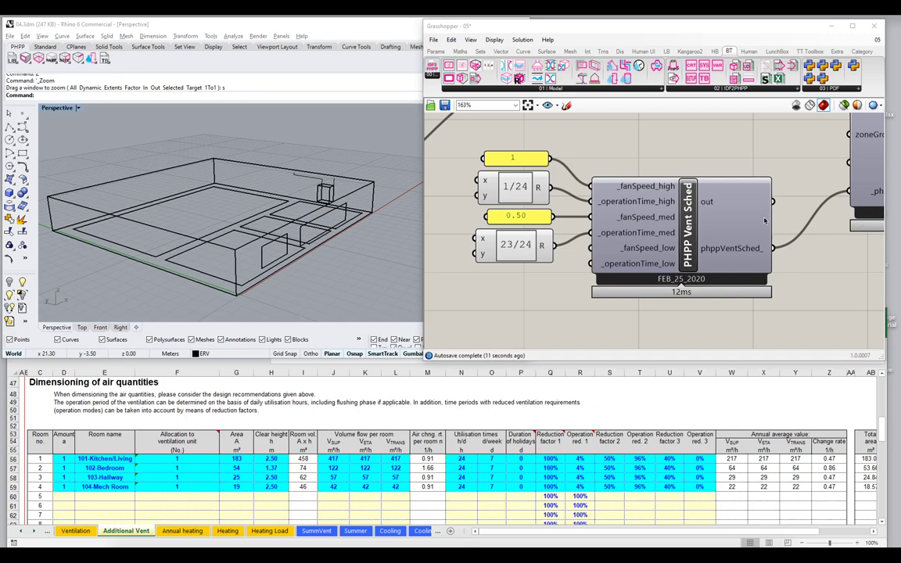
scroll(689, 198, "down", 2)
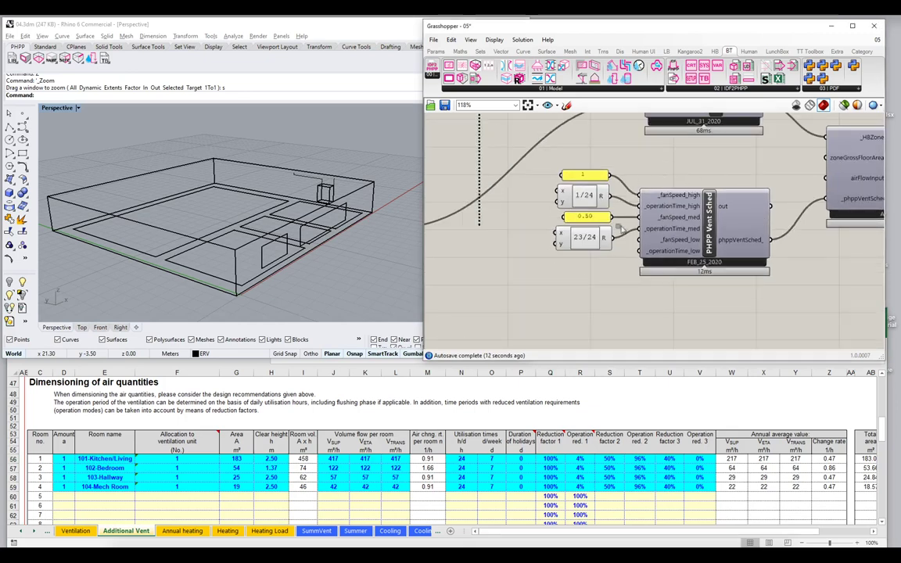
left_click_drag(540, 144, 782, 274)
left_click_drag(656, 197, 656, 223)
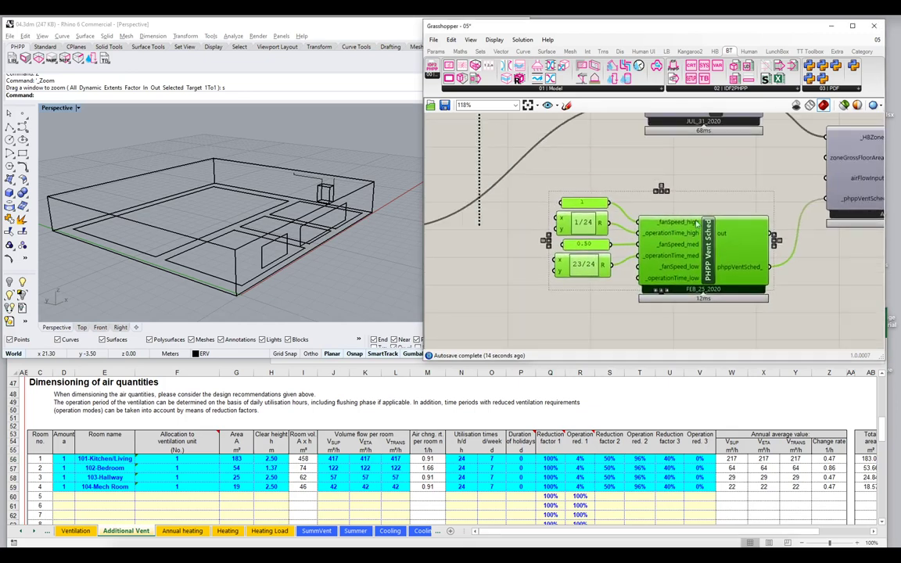
Nudge the 23/24 expression sideways to line up with the 1/24 expression above it.
left_click_drag(597, 167, 501, 250)
right_click(579, 165)
key("Escape")
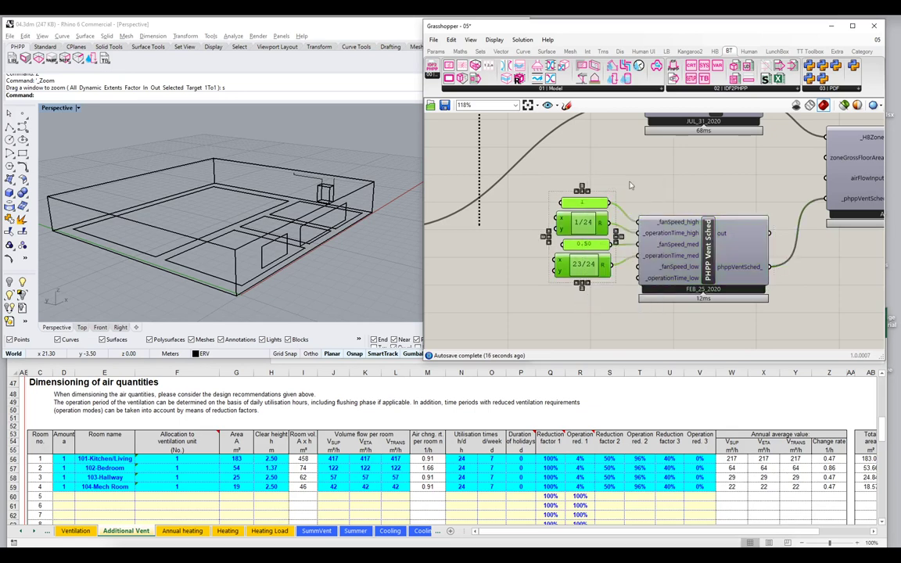
left_click(641, 184)
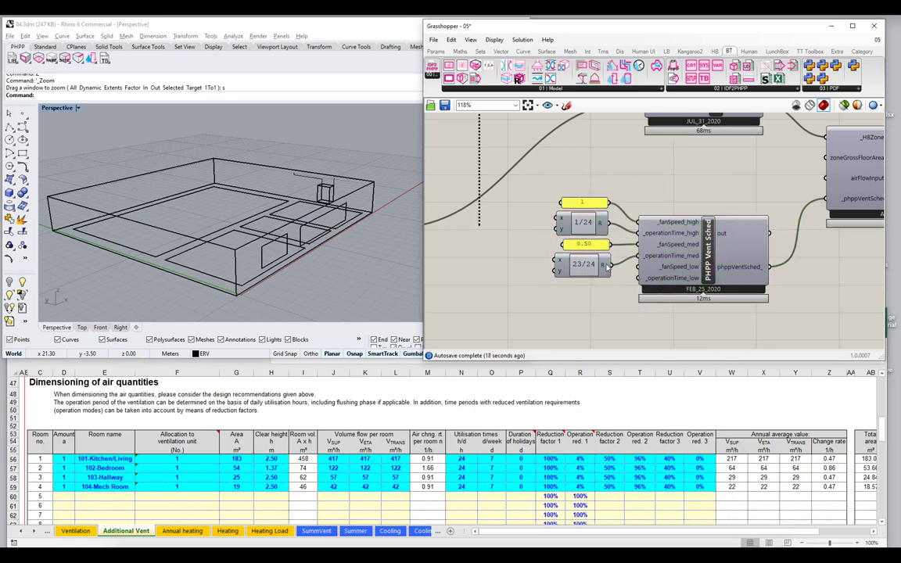
left_click(603, 267)
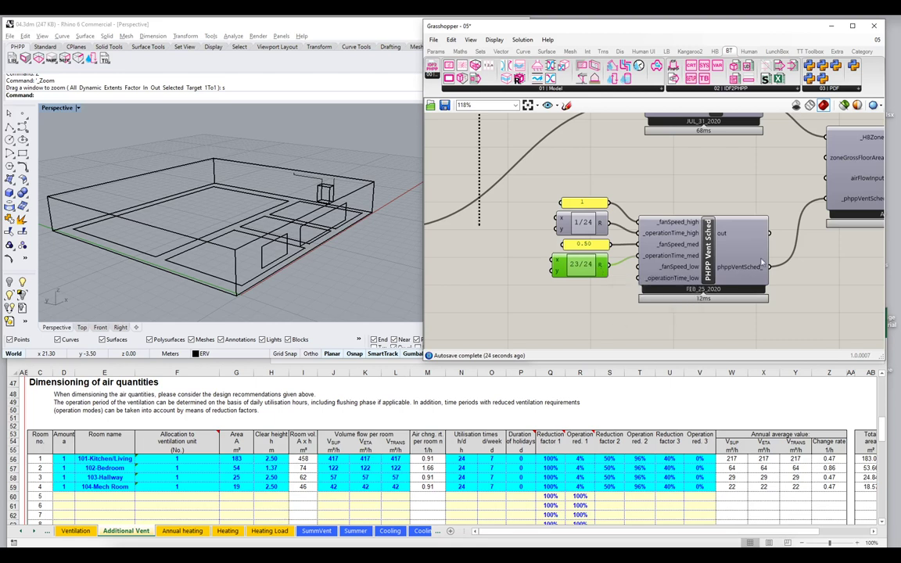
Examine the Room Vent Flowrates component and the rooms' volume flow cells J56:L59 in the Additional Vent worksheet.
left_click_drag(819, 261, 616, 276)
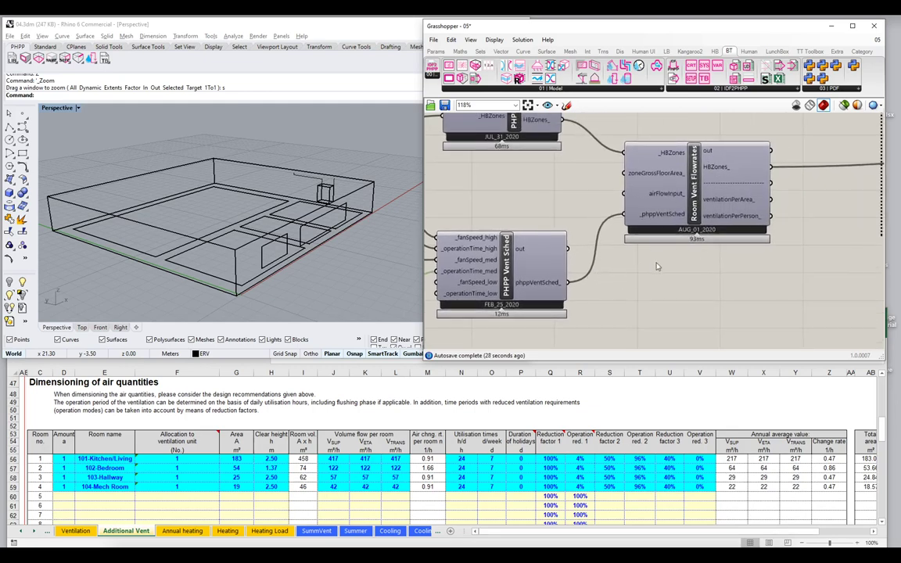
left_click(365, 461)
left_click_drag(333, 458, 393, 486)
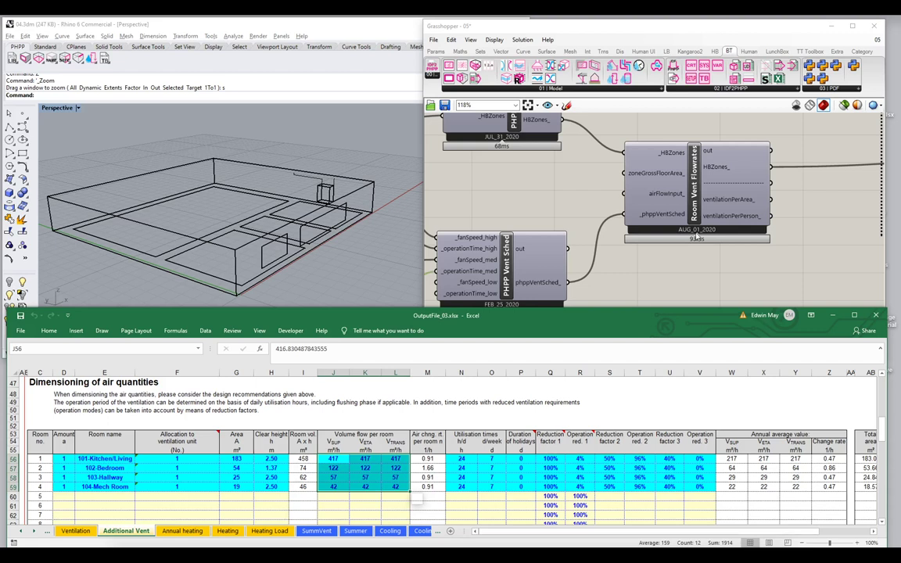
In Rhino, inspect the Boost supply flow rate in the Bedroom floor surface's room information, leaving the settings unchanged.
left_click_drag(263, 172, 200, 203)
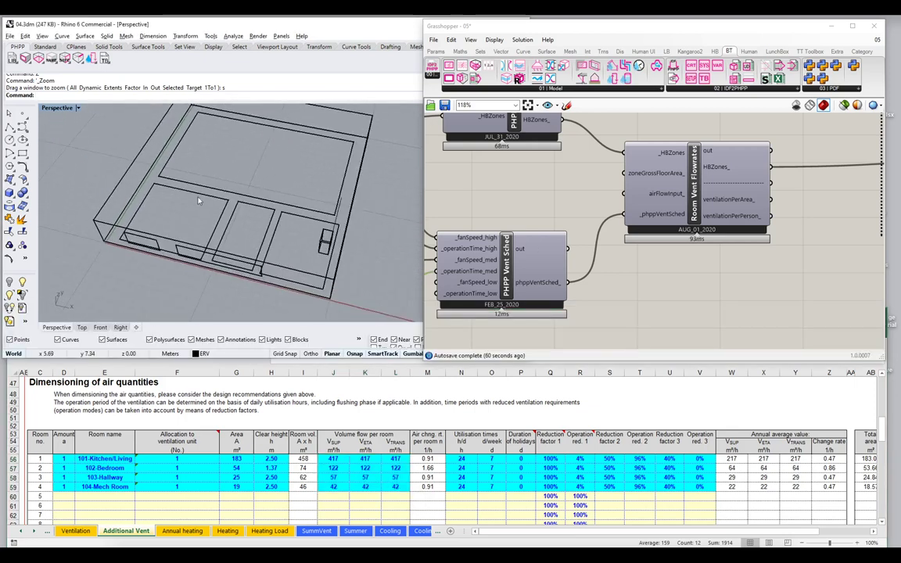
left_click(200, 205)
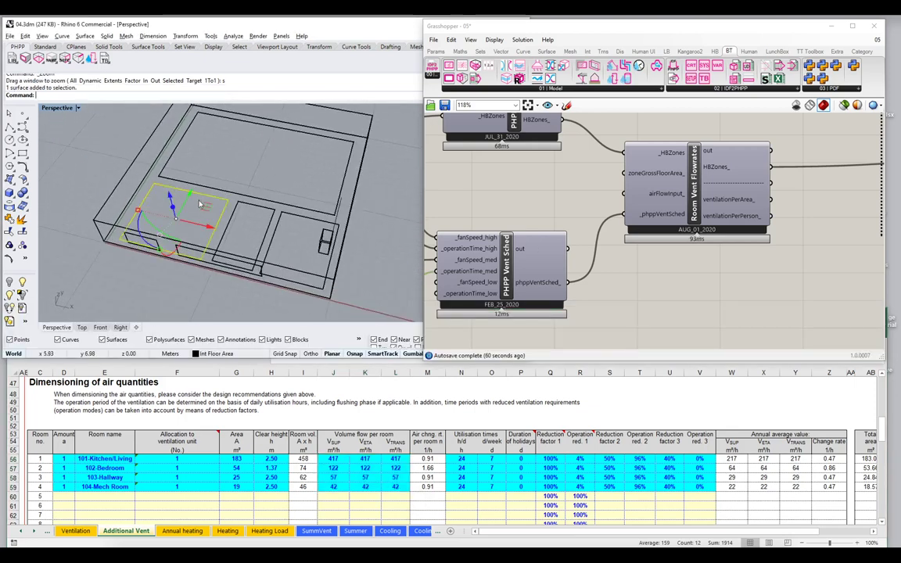
left_click(37, 59)
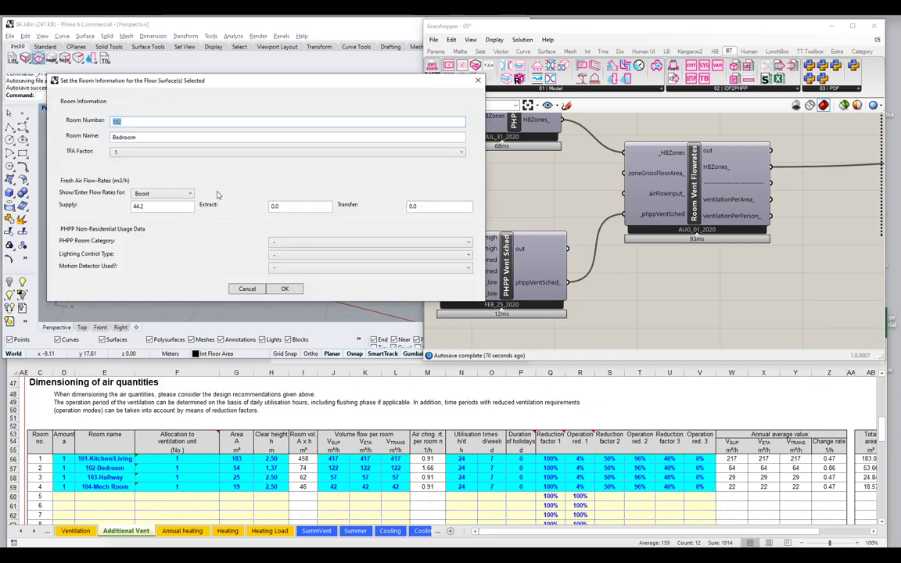
left_click_drag(147, 207, 73, 210)
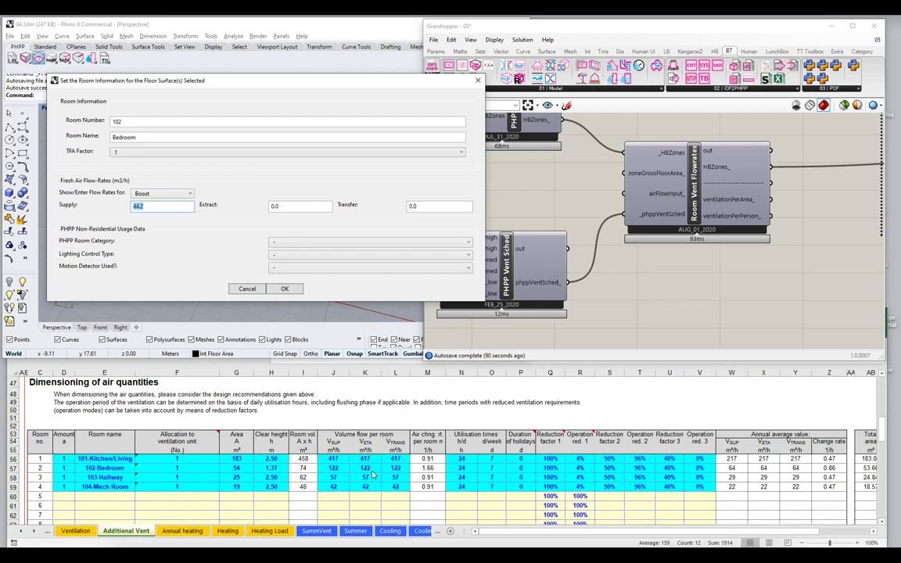
left_click(249, 289)
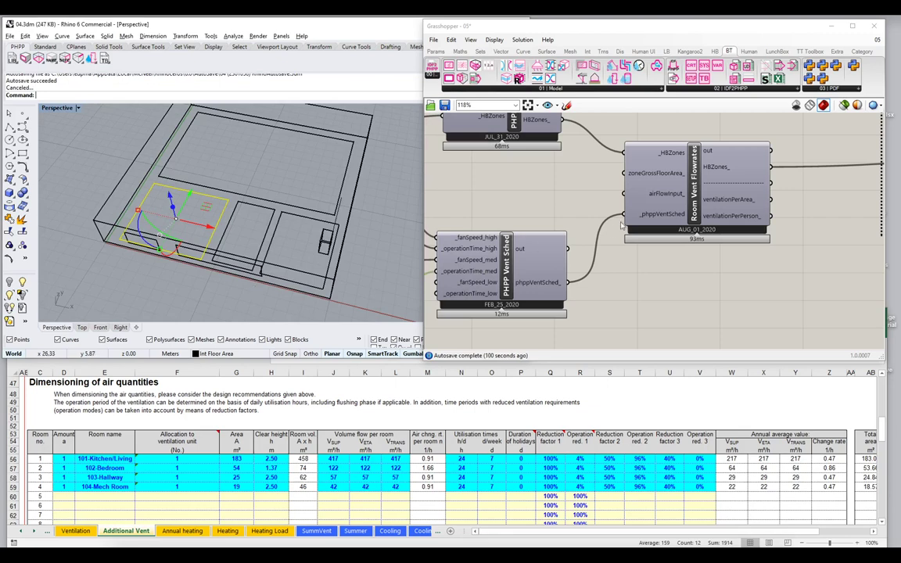
In the Create HB Zone section, widen the Example Zone panel to match the width of the createHBZones component.
mouse_move(479, 191)
left_mouse_down()
mouse_move(622, 225)
mouse_move(507, 207)
mouse_move(578, 224)
mouse_move(681, 235)
left_mouse_up()
scroll(622, 224, "down", 5)
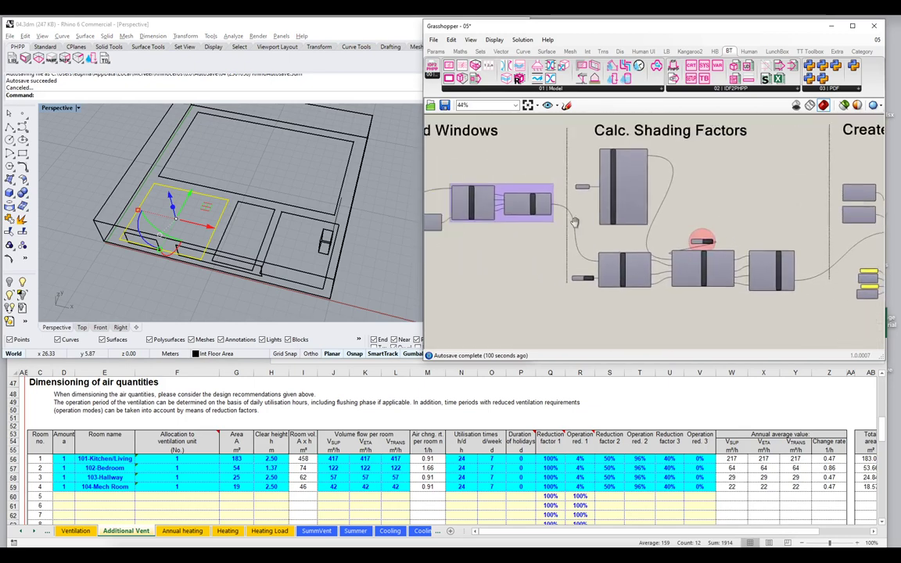
left_click_drag(516, 226, 655, 232)
left_click_drag(570, 247, 698, 251)
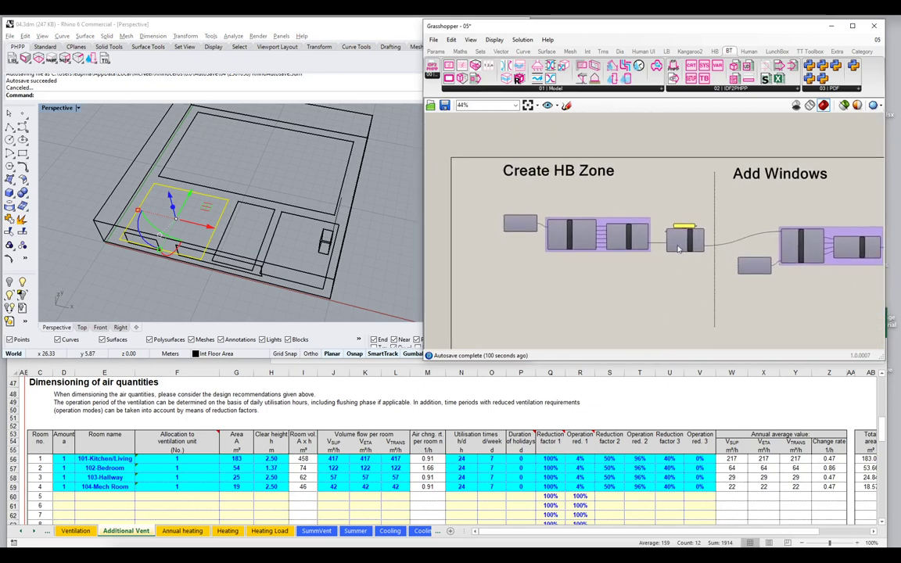
scroll(698, 251, "up", 3)
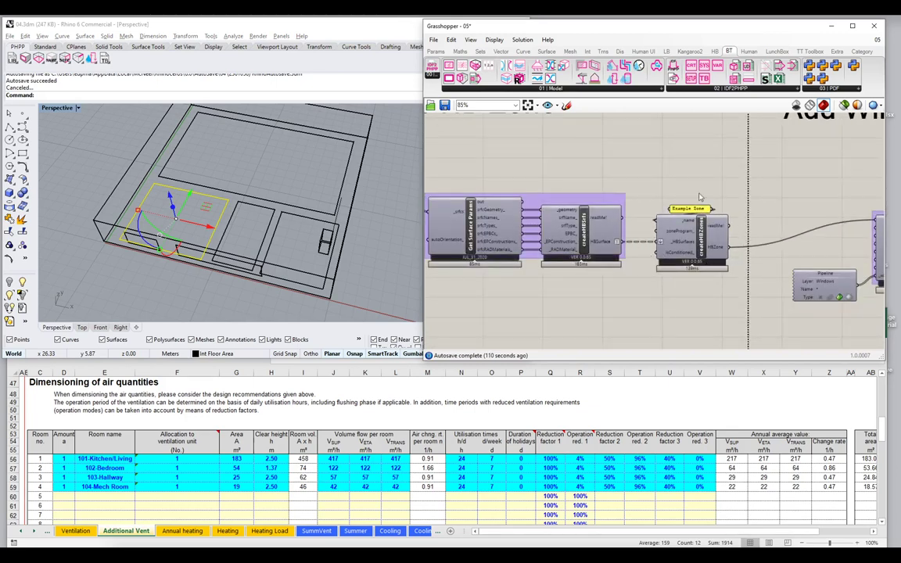
scroll(697, 230, "up", 2)
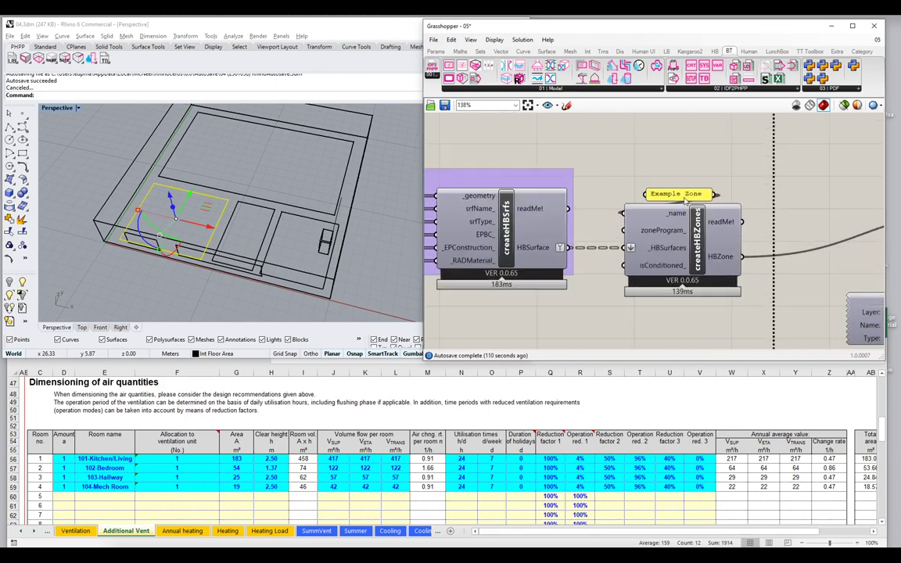
left_click_drag(643, 193, 626, 193)
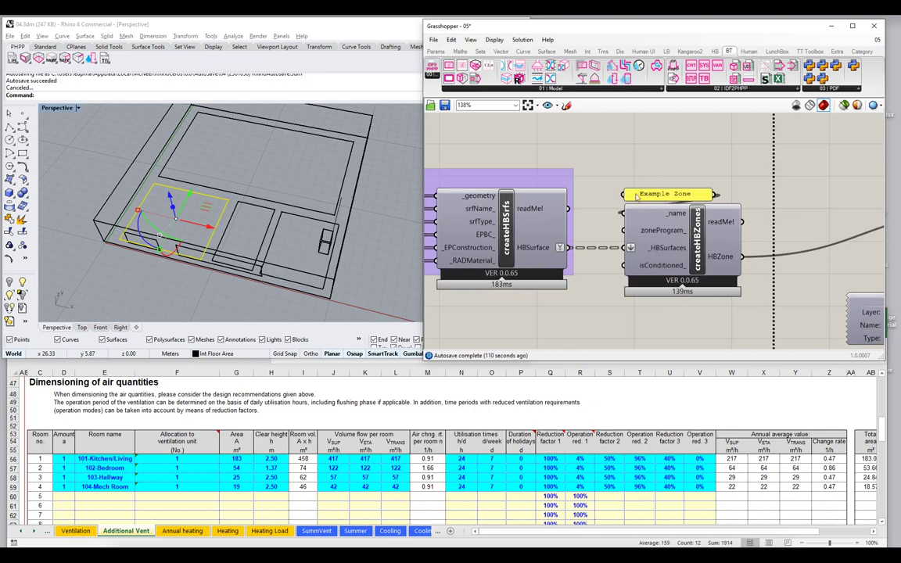
left_click_drag(714, 194, 740, 195)
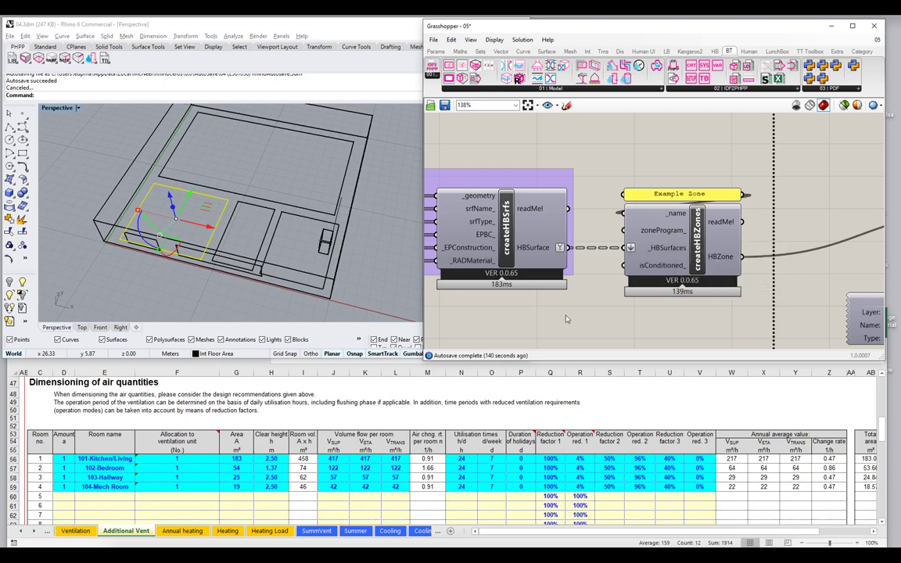
Review the rooms' volume flow cells J56:L59 in Excel, and enlarge the Grasshopper window to show free canvas below createHBZones.
left_click_drag(332, 458, 395, 487)
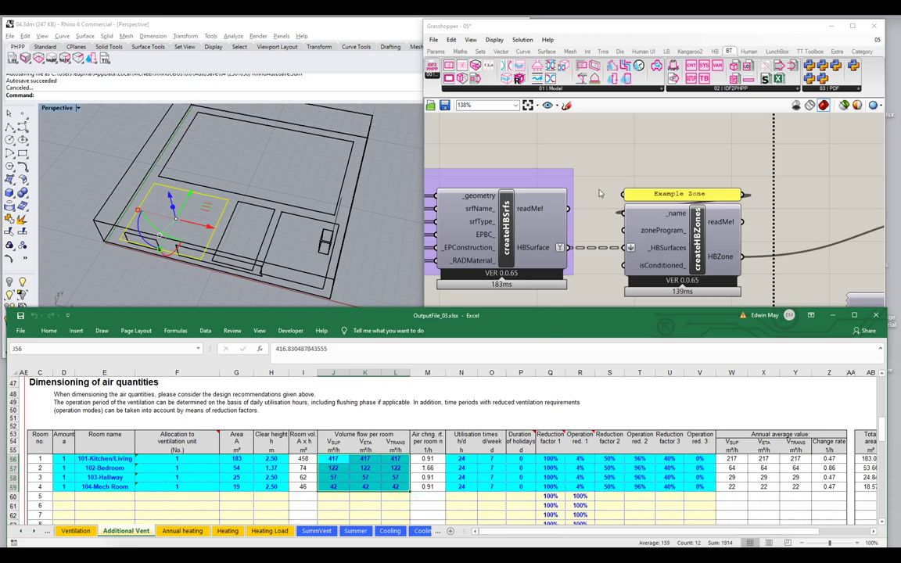
left_click(599, 193)
left_click_drag(424, 341, 251, 533)
left_click_drag(553, 220, 731, 153)
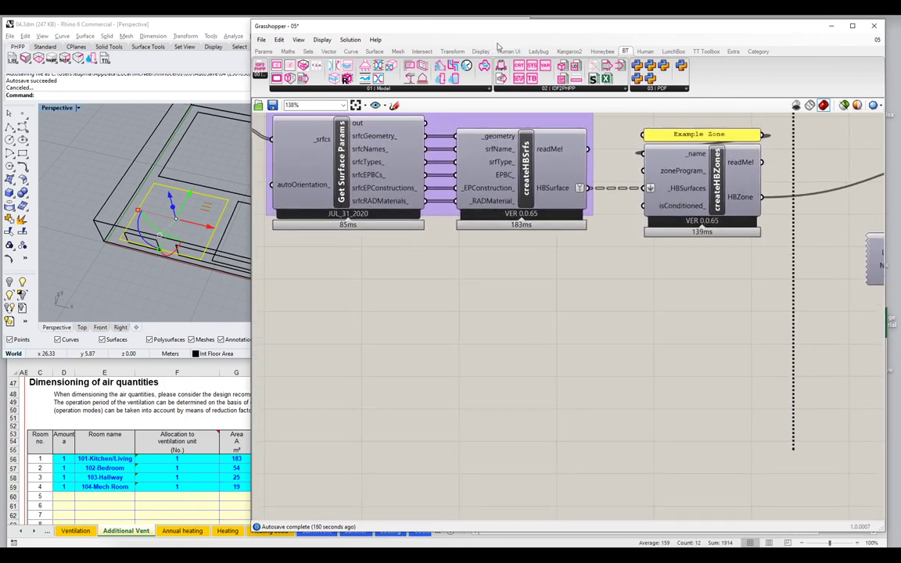
Add a Honeybee Get Zone EnergyPlus Loads component in the empty area below createHBSrfs.
scroll(551, 50, "up", 1)
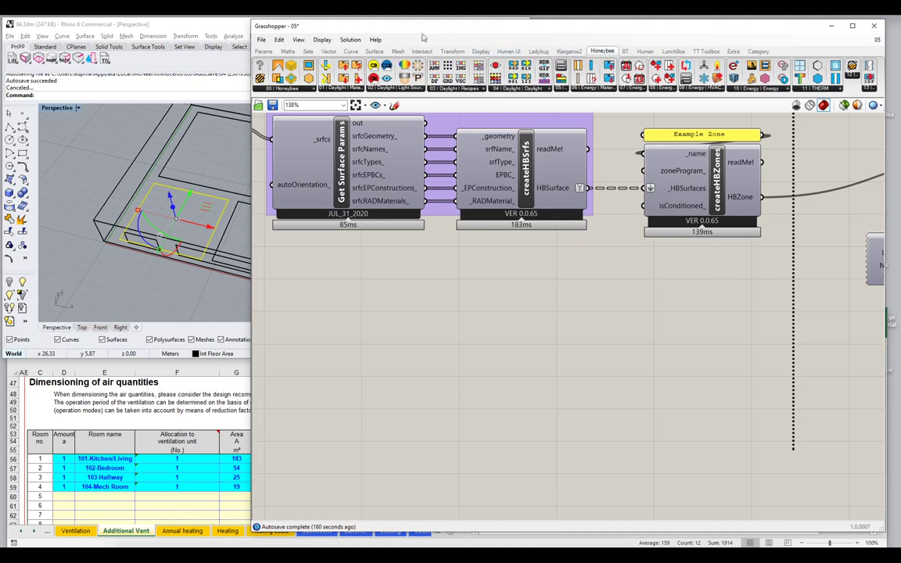
left_click(562, 89)
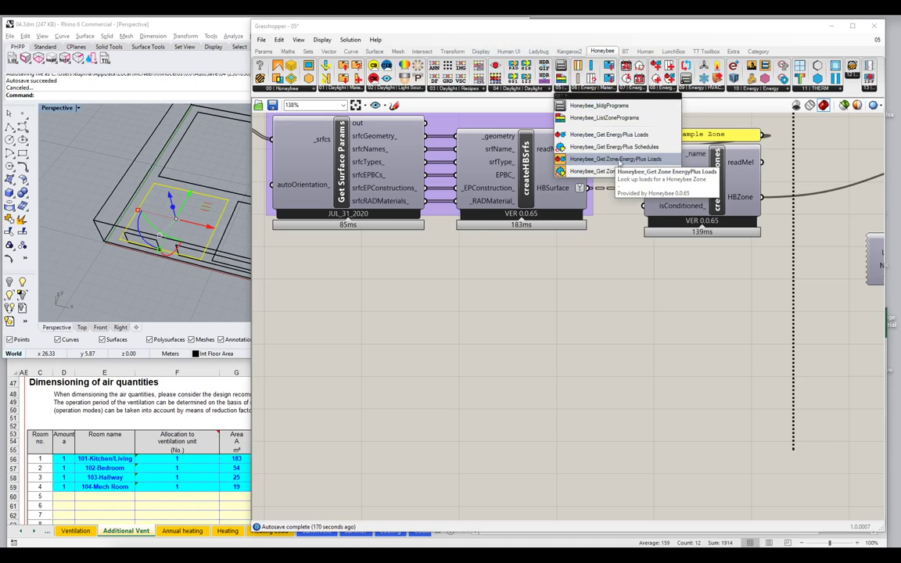
left_click(614, 159)
left_click(577, 323)
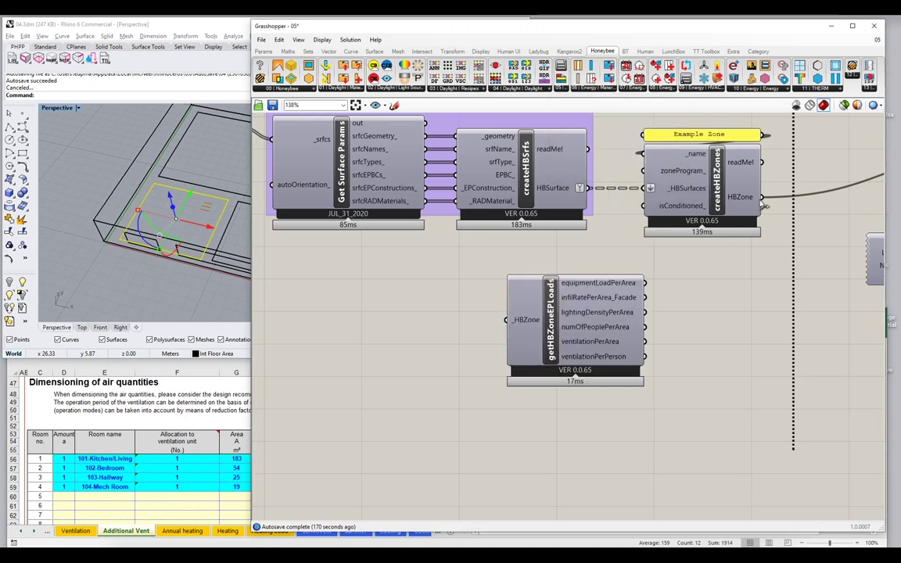
Connect createHBZones' HBZone output to getHBZoneEPLoads and show its ventilationPerArea output in a new, shortened panel beside it.
left_click_drag(762, 197, 439, 343)
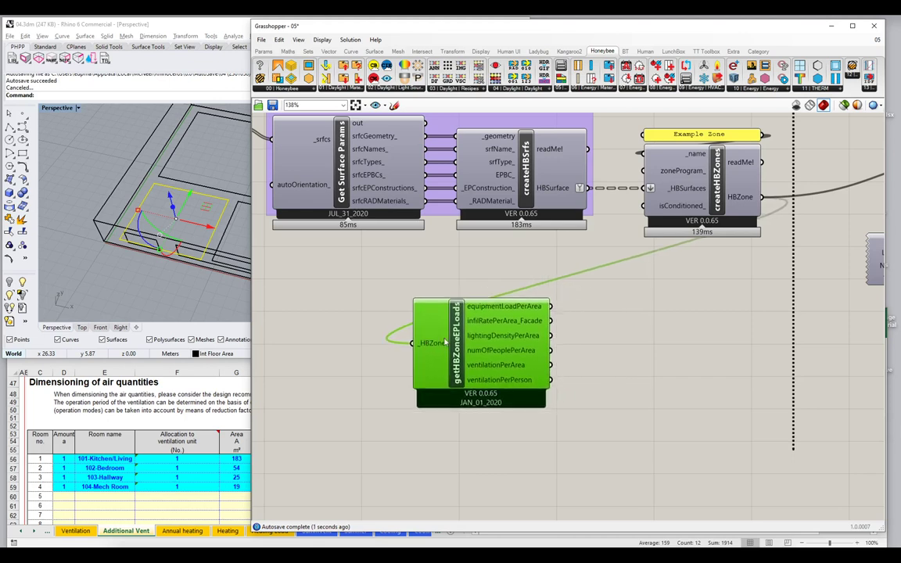
double_click(549, 327)
type("panel")
key("Return")
left_click_drag(612, 366, 629, 354)
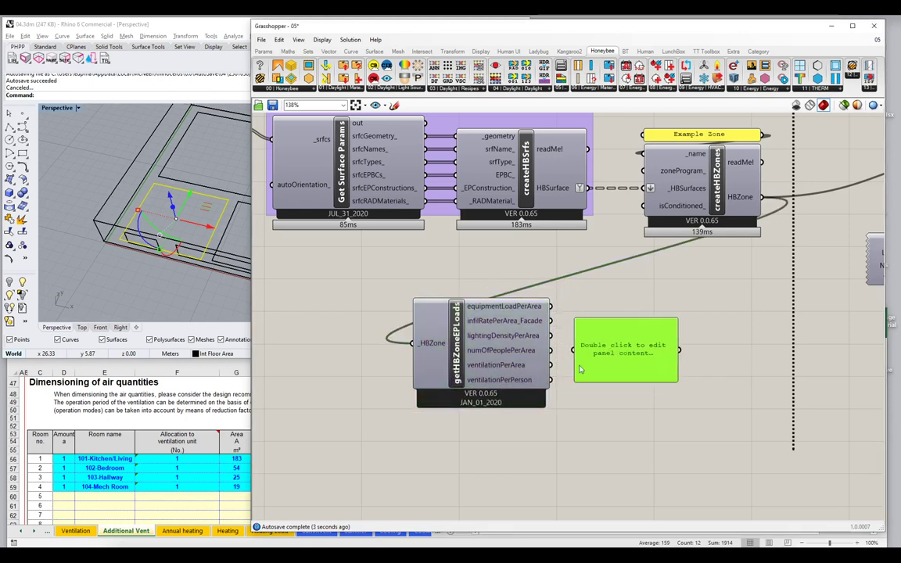
left_click_drag(550, 364, 573, 349)
left_click_drag(625, 380, 623, 348)
Duplicate the ventilationPerArea panel below the original and feed the copy from the ventilationPerPerson output instead.
key("ctrl+c")
key("ctrl+v")
left_click_drag(630, 384, 626, 419)
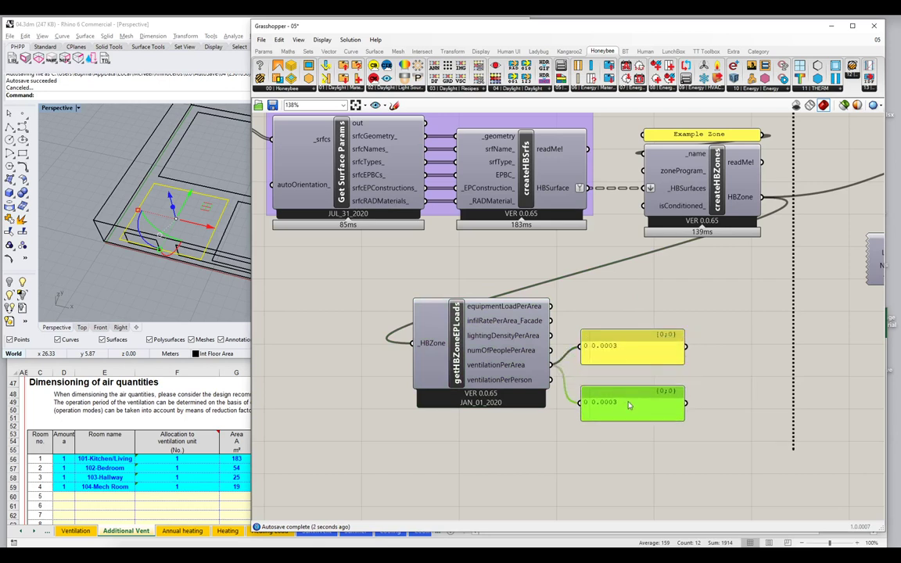
left_click_drag(551, 379, 609, 389)
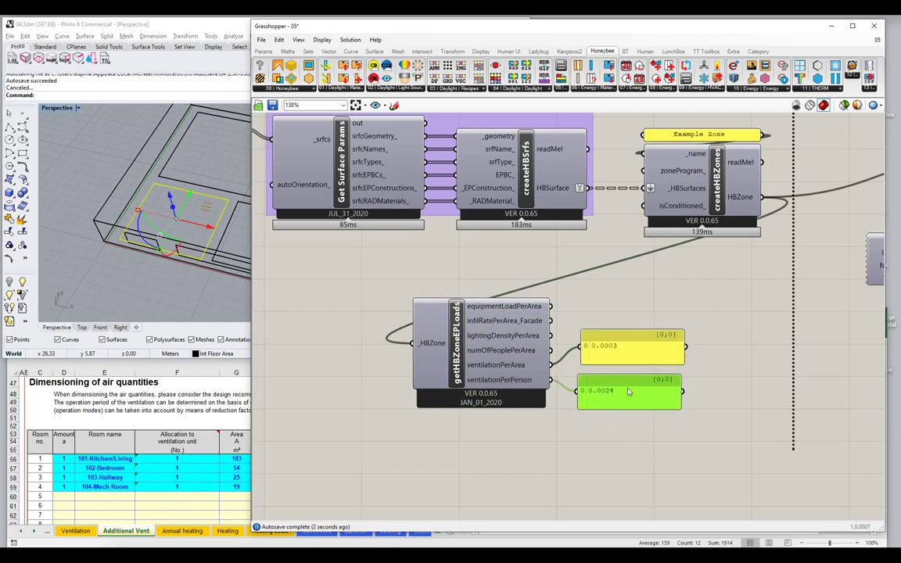
Title the ventilationPerPerson panel "m3-s/person".
right_click(617, 390)
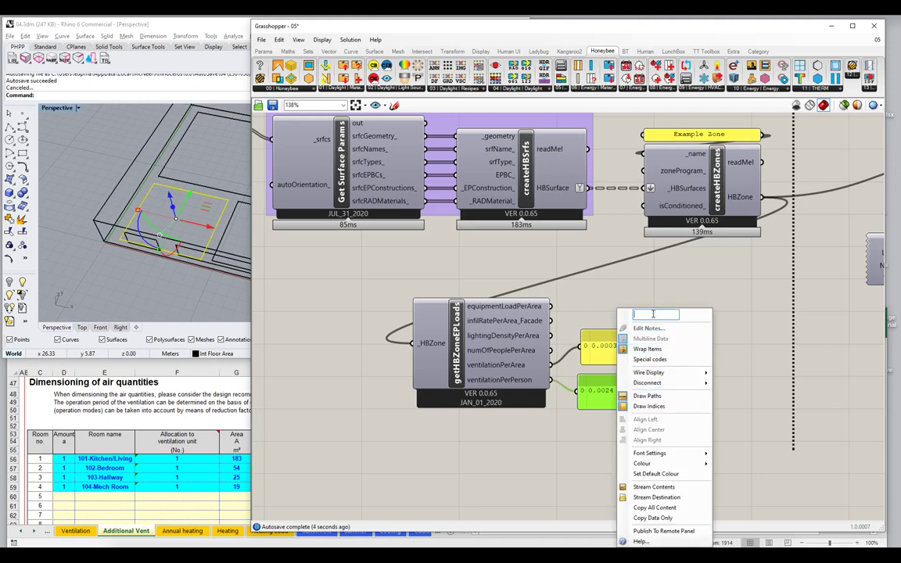
type("m3")
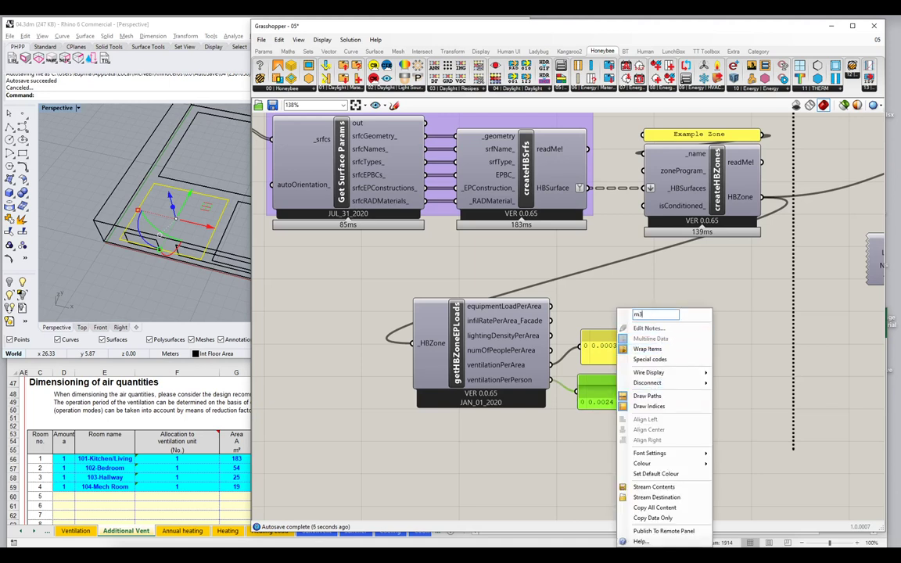
type("-s/person")
key("Return")
Title the ventilationPerArea panel "m3-s/m2".
left_click(630, 341)
right_click(632, 342)
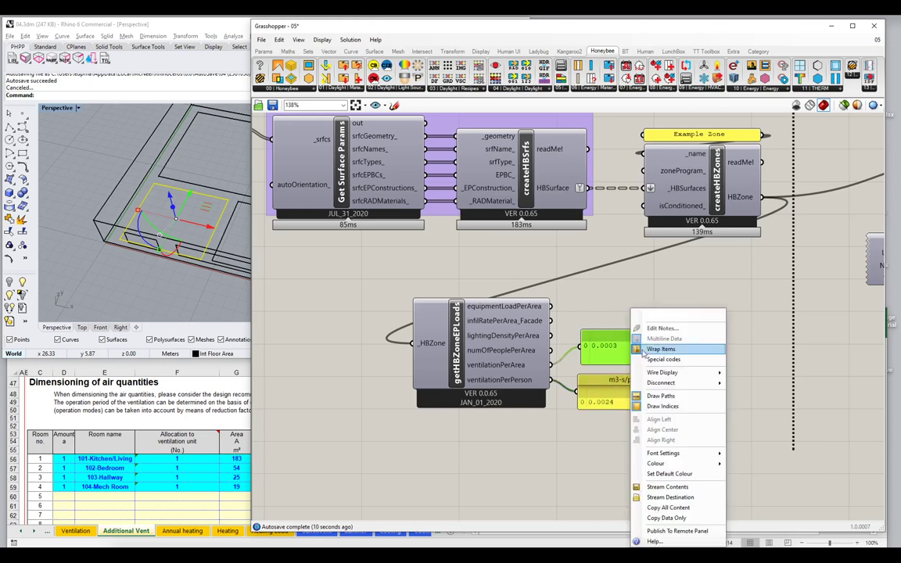
type("m22")
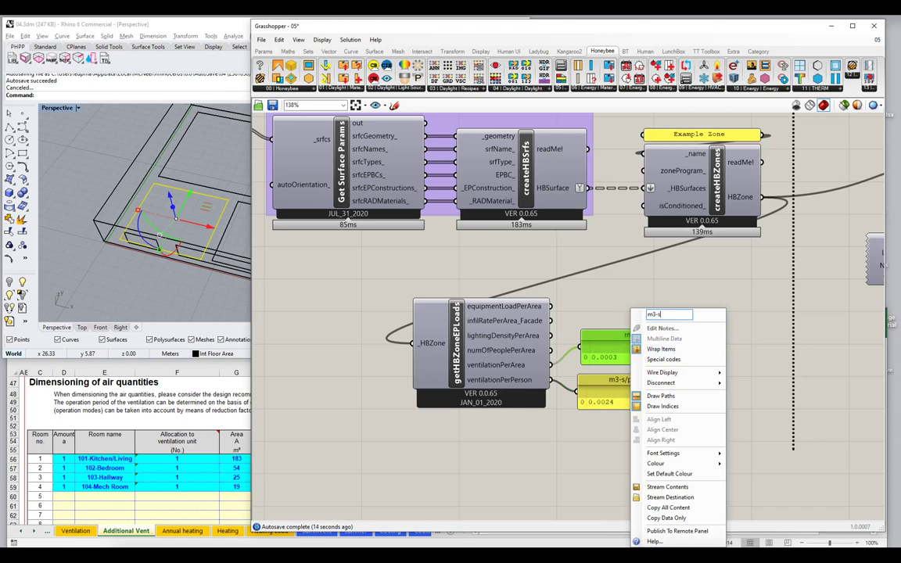
type("-s/m2")
key("Return")
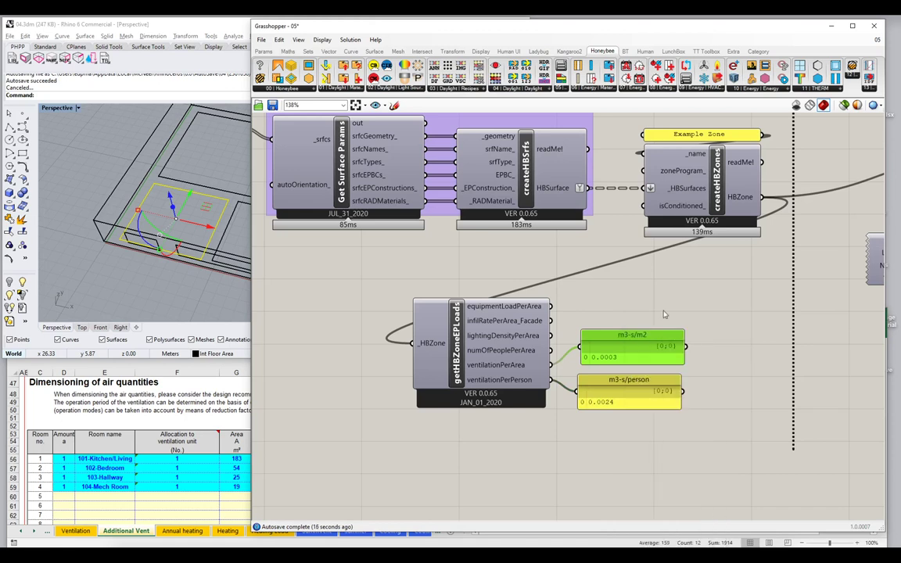
Align the m3-s/person panel neatly beneath the m3-s/m2 panel.
mouse_move(497, 368)
double_click(582, 401)
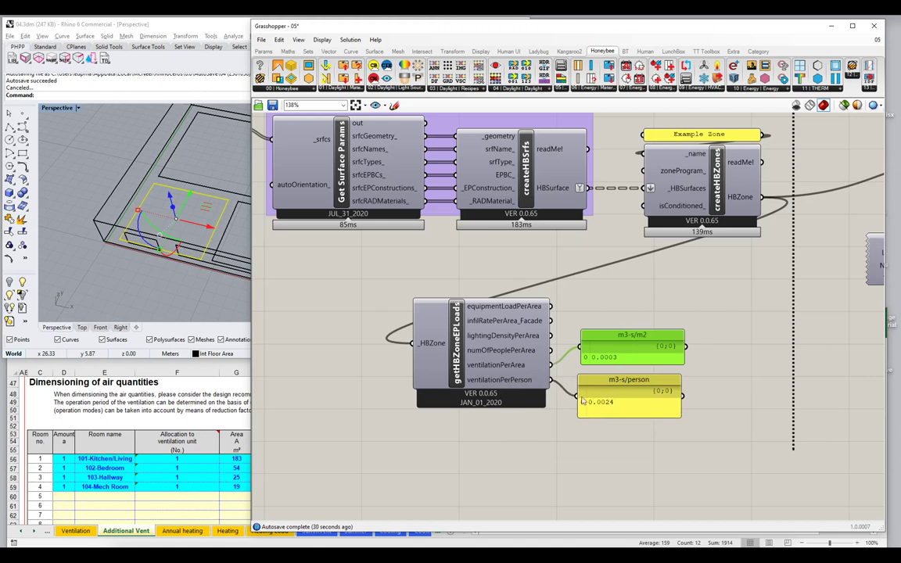
key("Escape")
left_click_drag(626, 393, 630, 409)
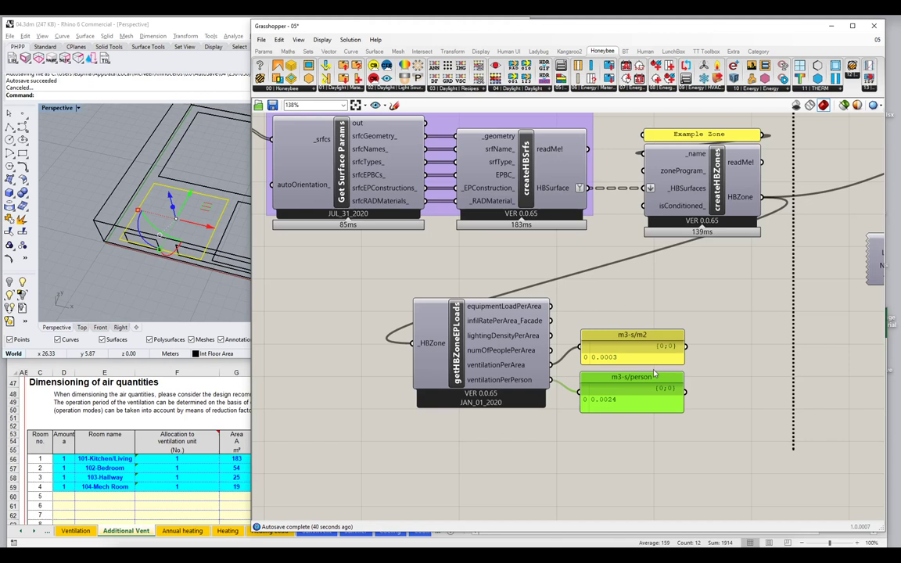
Add a Honeybee Get Zone EnergyPlus Schedules component below getHBZoneEPLoads and connect createHBZones' HBZone output to it.
left_click(562, 88)
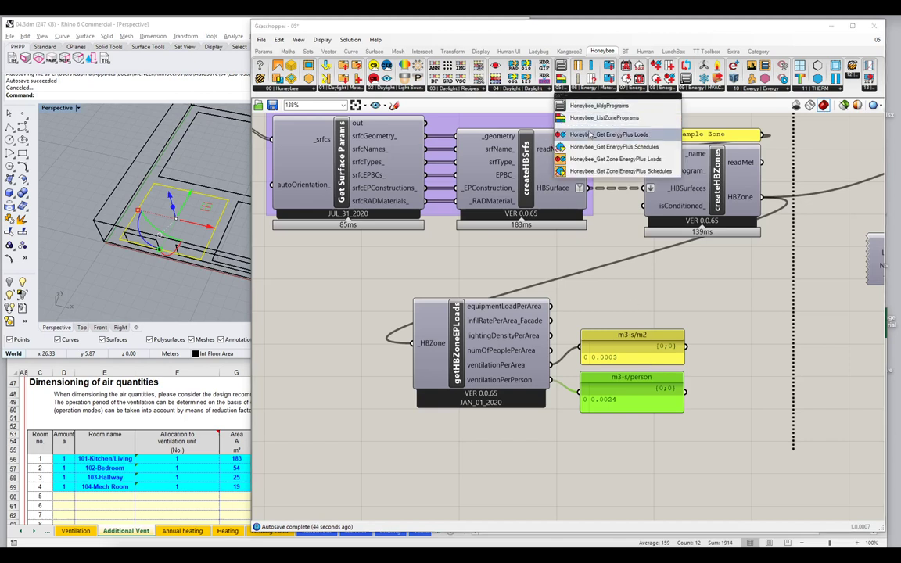
left_click(592, 171)
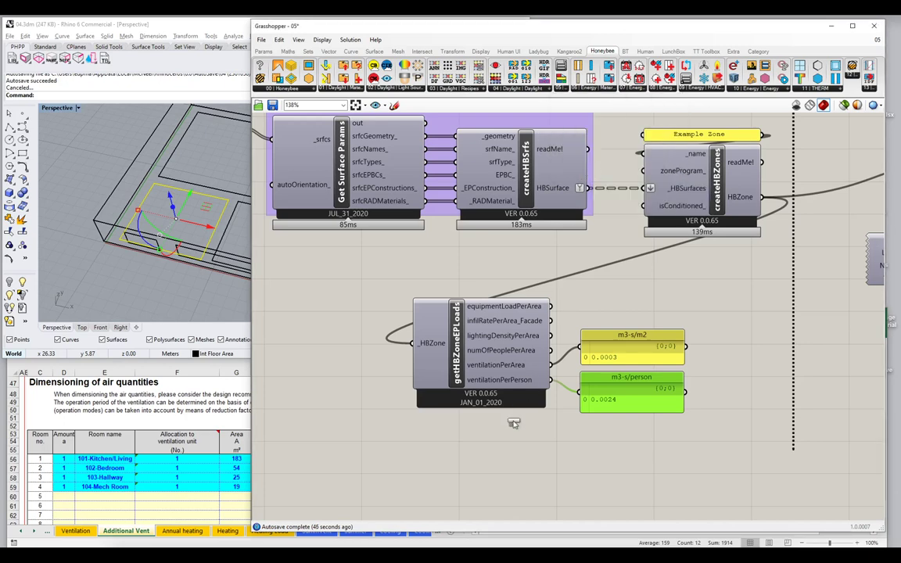
left_click(501, 477)
left_click(501, 398)
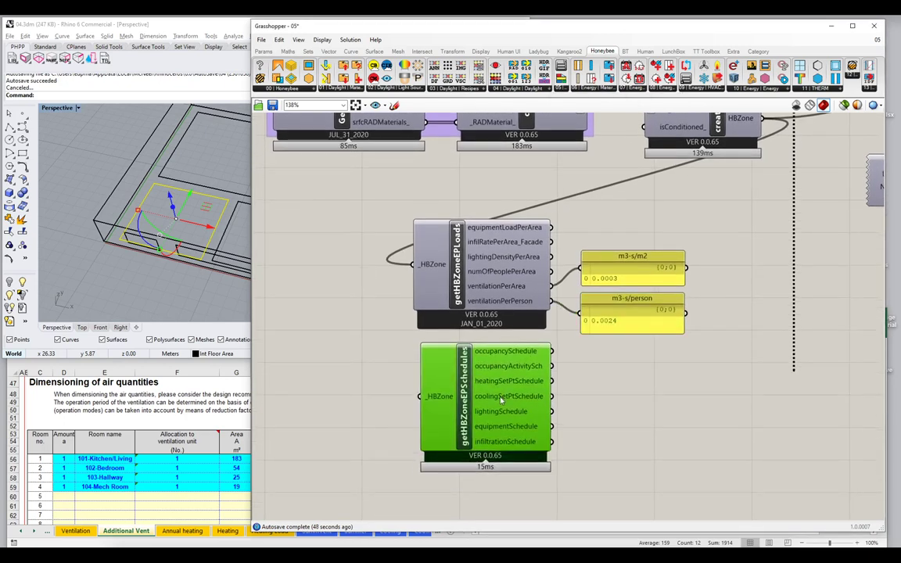
scroll(502, 398, "down", 2)
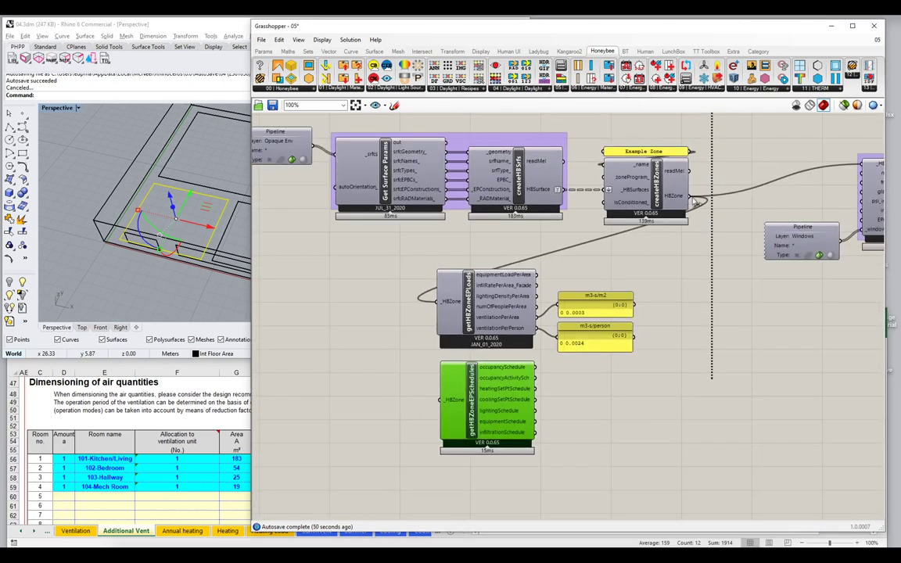
left_click_drag(686, 196, 441, 400)
scroll(471, 394, "up", 1)
scroll(612, 401, "up", 1)
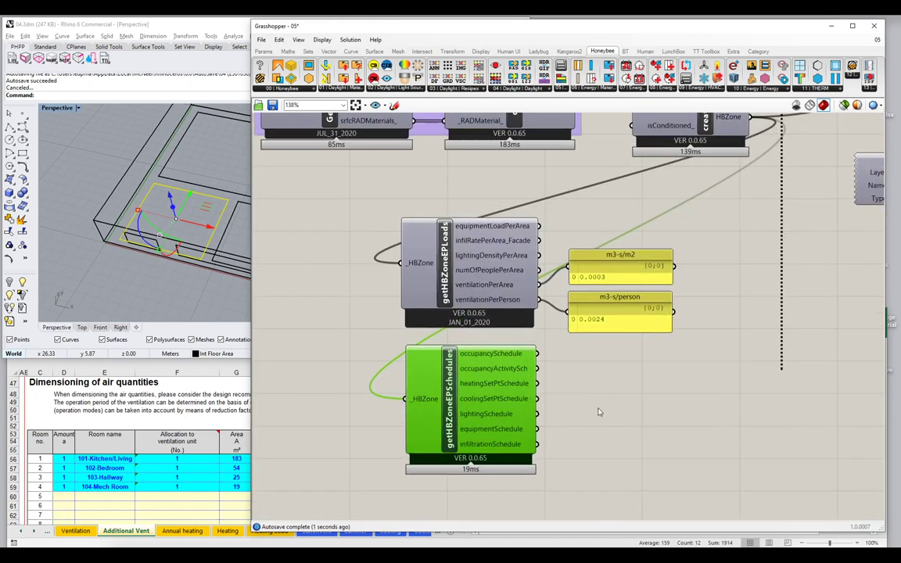
Show the occupancySchedule output of getHBZoneEPSchedules in a new panel widened to fit the schedule name.
double_click(597, 400)
type("panel")
key("Return")
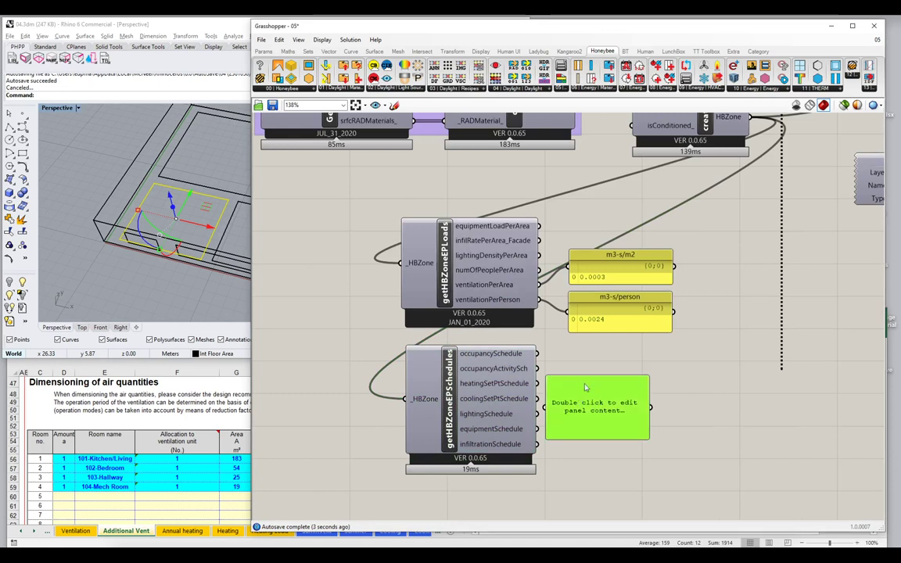
left_click_drag(538, 353, 601, 378)
left_click_drag(665, 387, 709, 378)
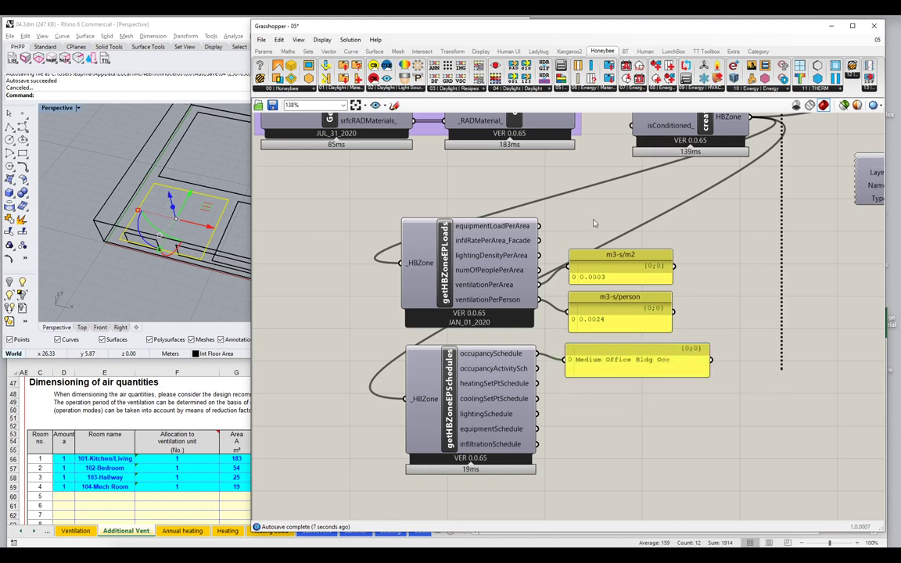
Show the numOfPeoplePerArea output of getHBZoneEPLoads in a new, shortened panel above the m3-s/m2 panel.
double_click(594, 218)
type("panel")
key("Return")
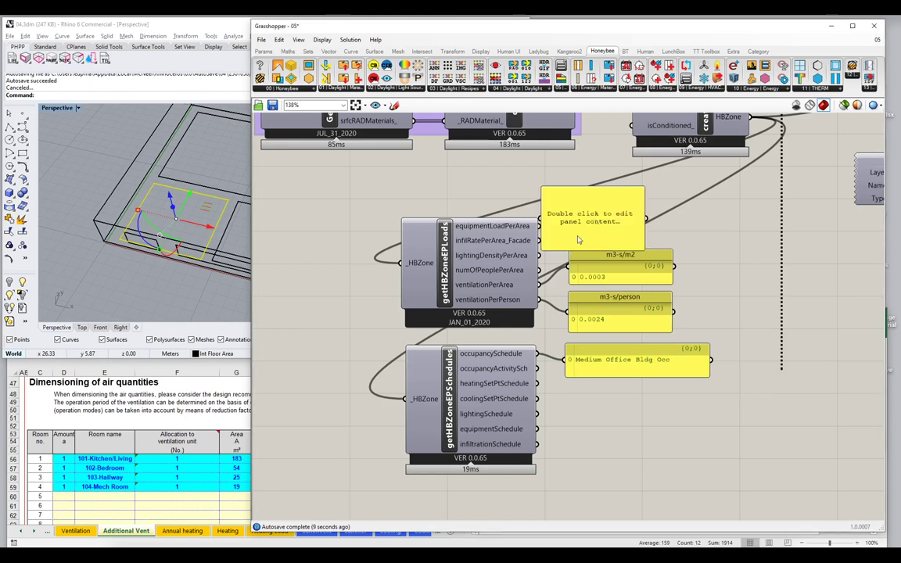
left_click_drag(593, 217, 623, 206)
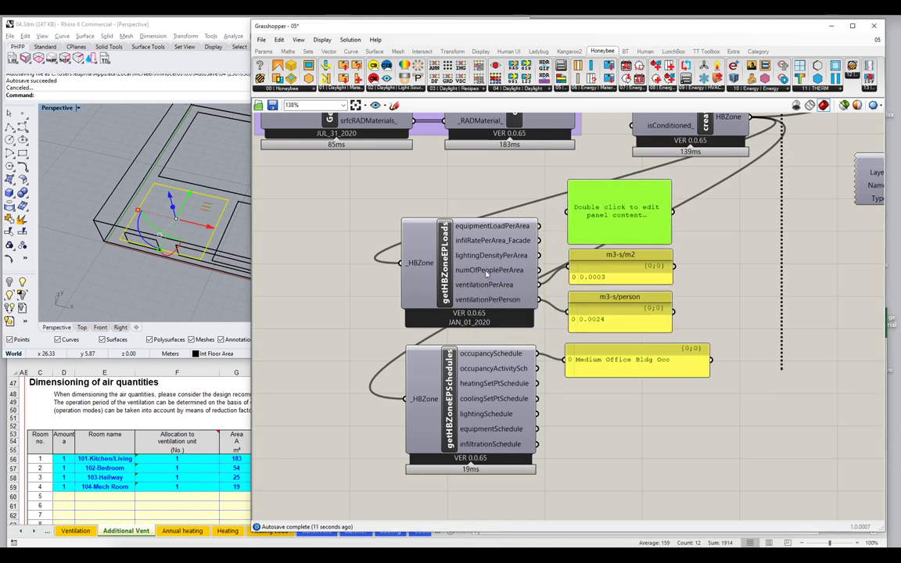
left_click_drag(538, 270, 566, 211)
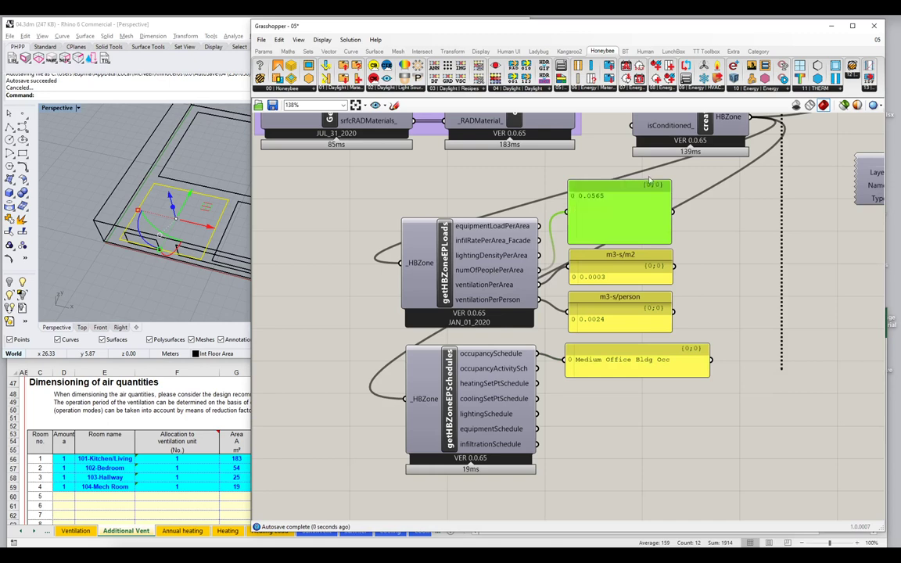
left_click_drag(655, 184, 656, 213)
Title the numOfPeoplePerArea panel "People / m2".
right_click(656, 212)
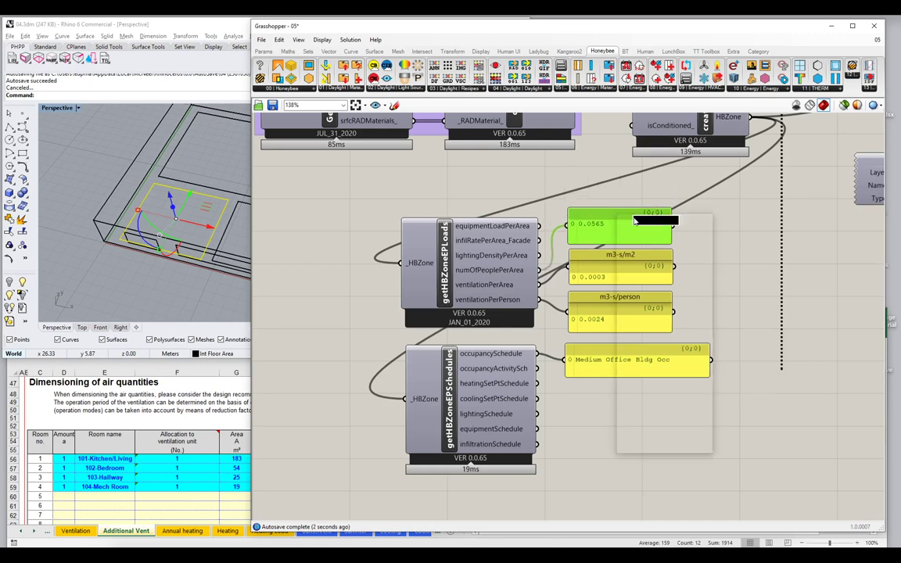
type("People /")
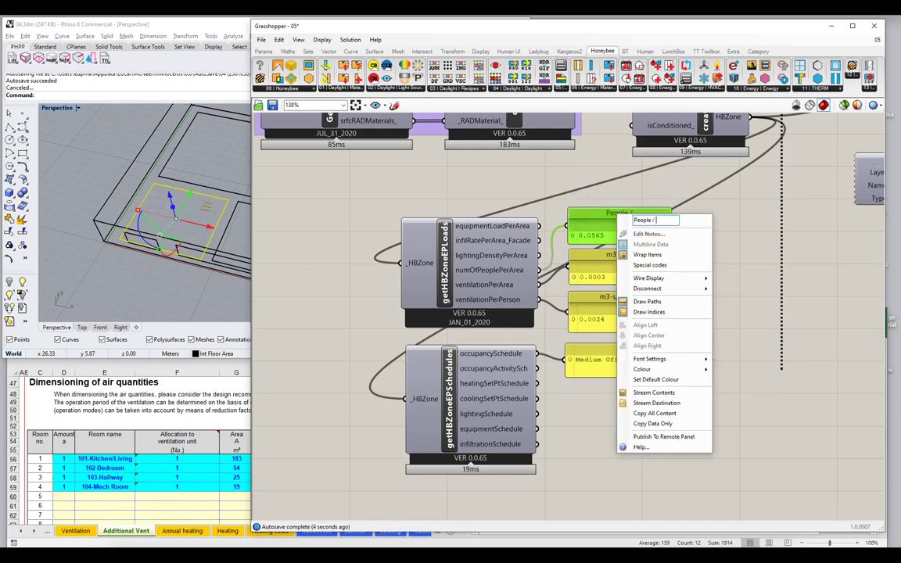
type(" m2")
key("Return")
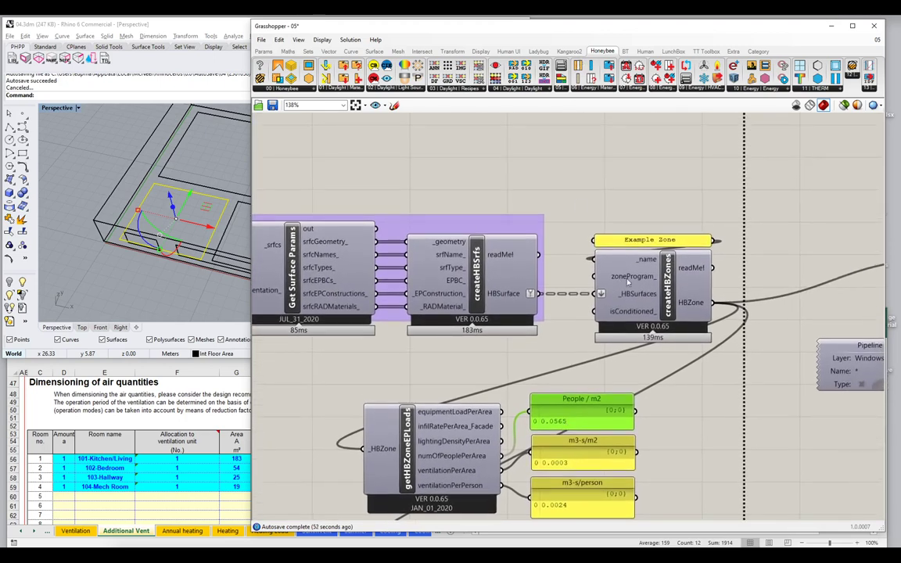
Add Honeybee ListZonePrograms and bldgPrograms components above createHBZones, and connect bldgPrograms to the _bldgProgram input.
left_click(561, 87)
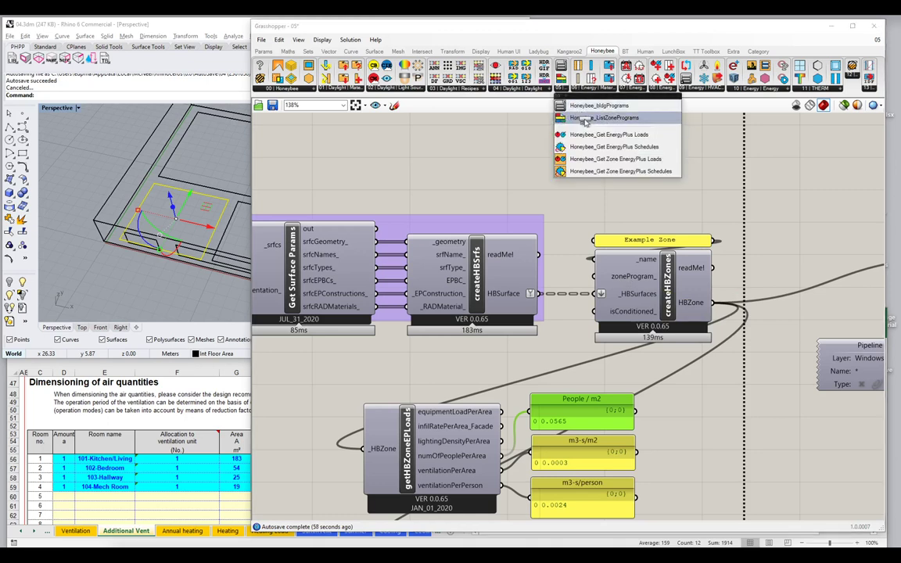
left_click_drag(600, 119, 597, 214)
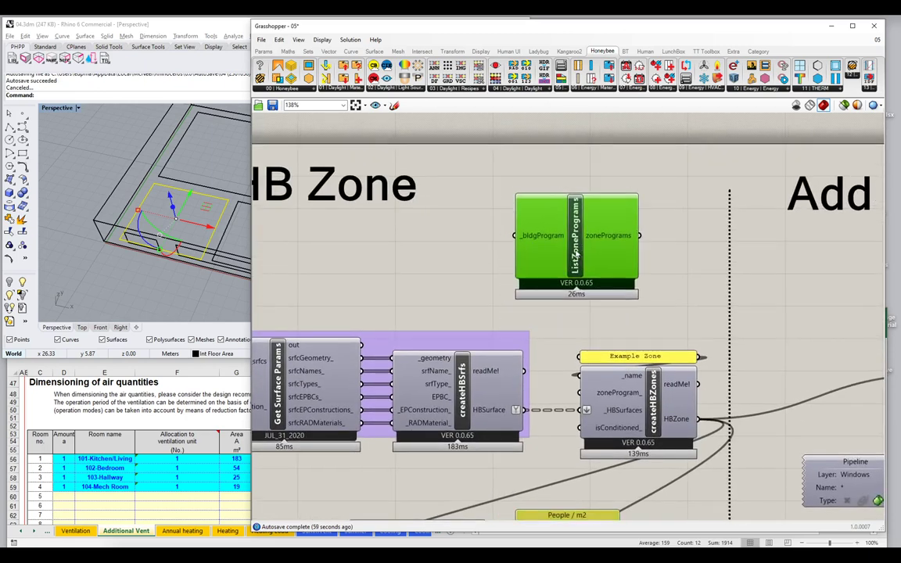
left_click(562, 88)
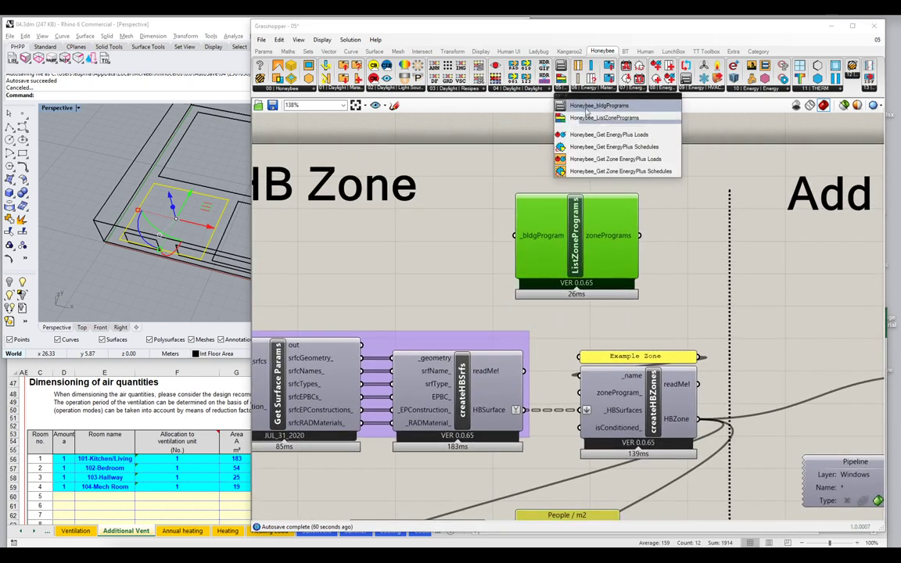
left_click_drag(384, 264, 372, 259)
left_click_drag(448, 258, 514, 235)
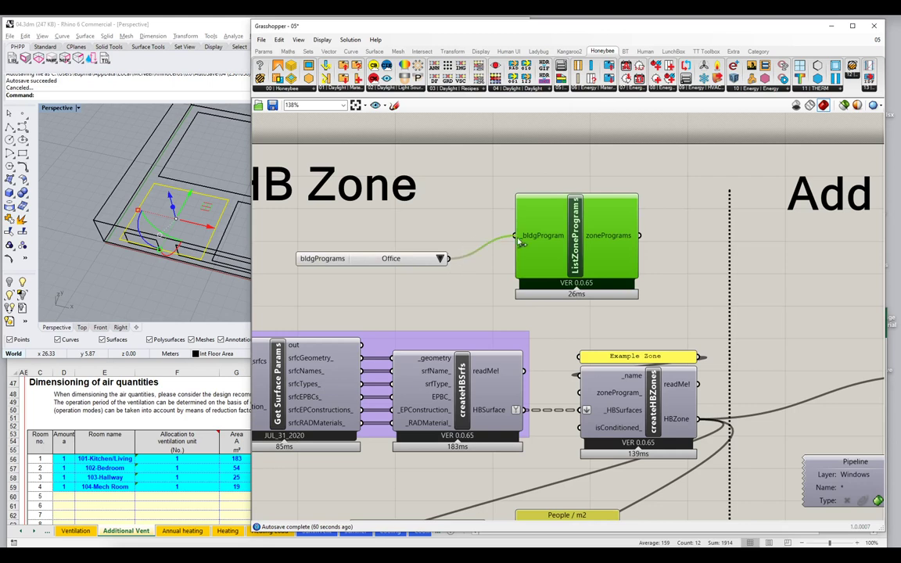
Show the OfficeZonePrograms output in a new panel beside ListZonePrograms, enlarged to fit the complete program list.
double_click(618, 230)
type("panel")
key("Return")
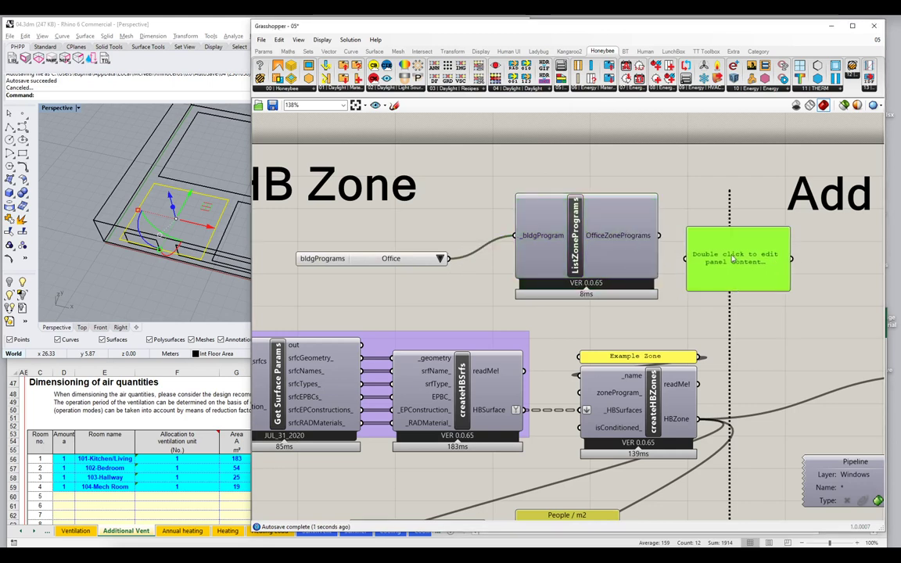
left_click_drag(658, 235, 687, 258)
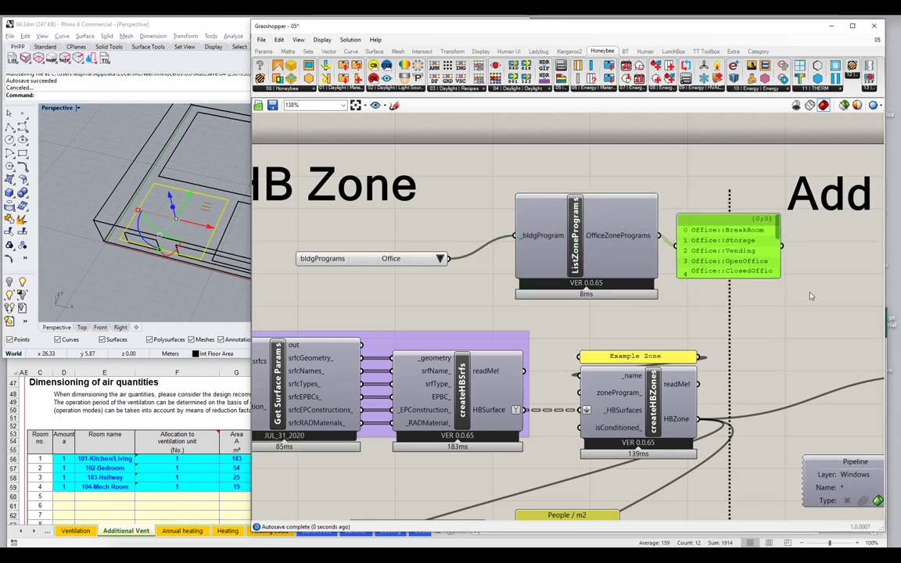
left_click_drag(782, 283, 806, 385)
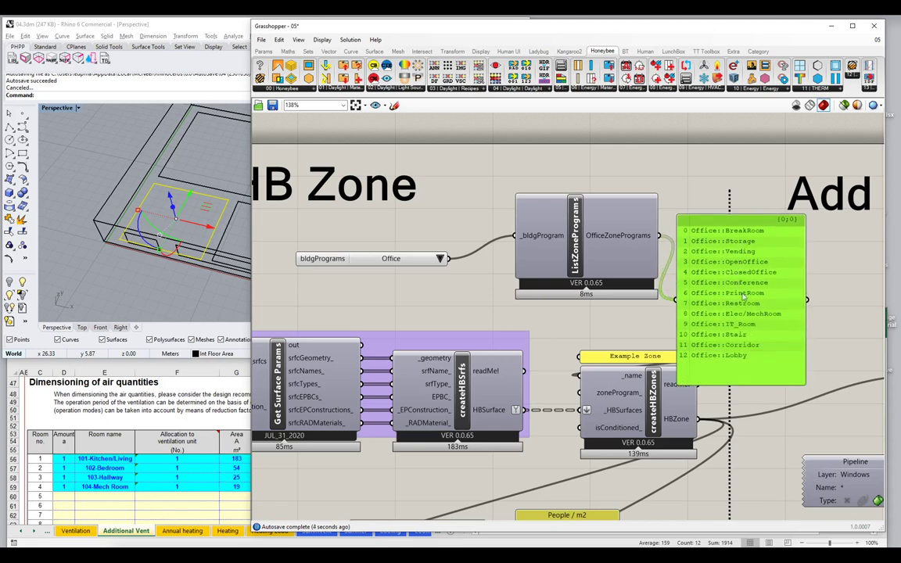
Set the building program to SmallHotel and shift the zone programs panel clear of the ListZonePrograms component.
left_click(401, 264)
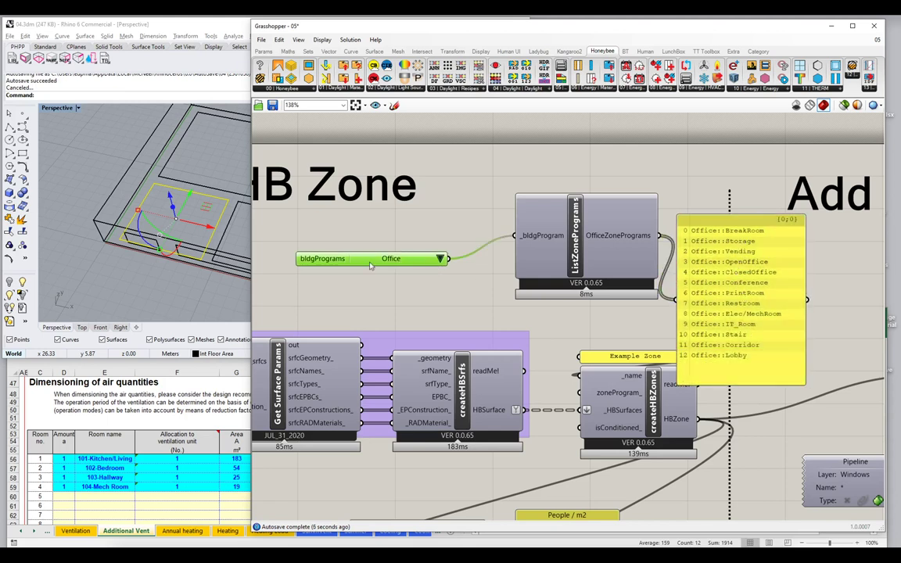
left_click(440, 259)
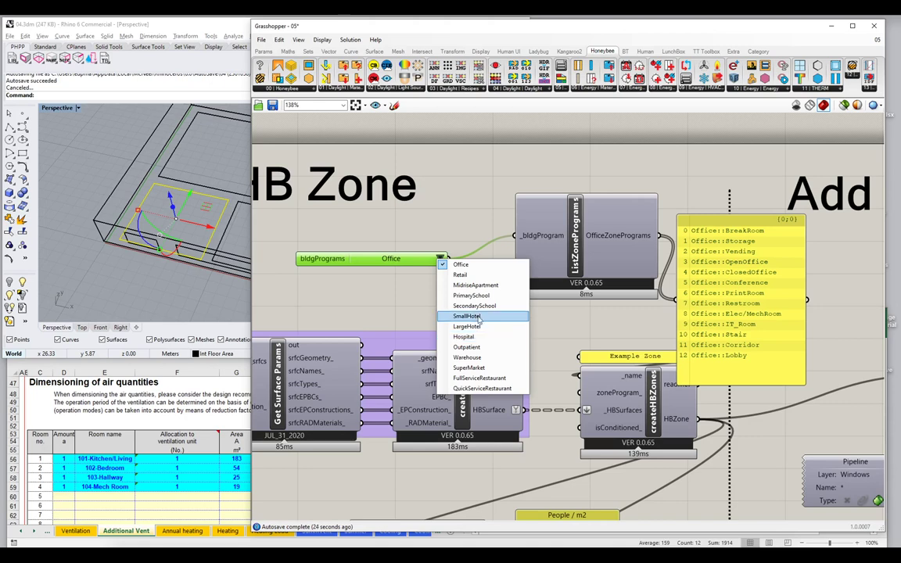
left_click(479, 317)
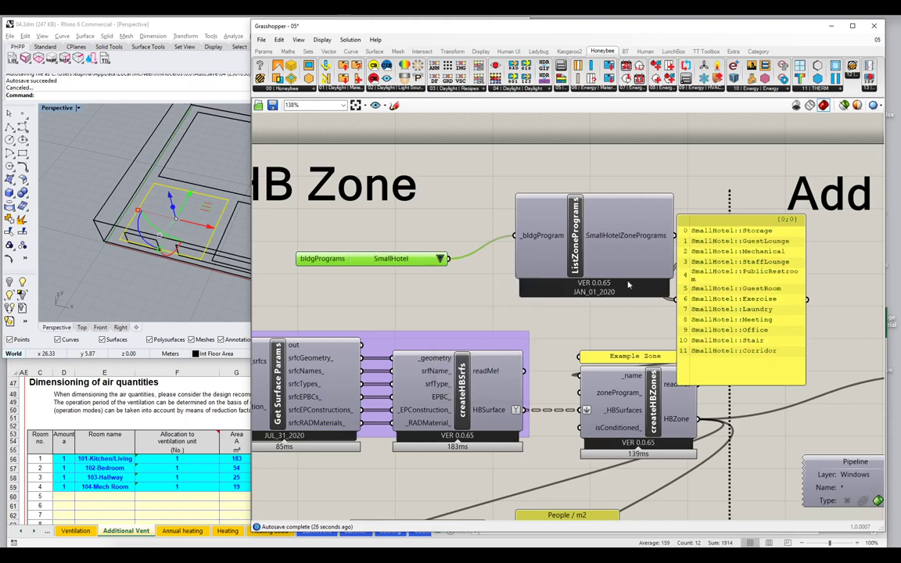
left_click_drag(737, 302, 744, 299)
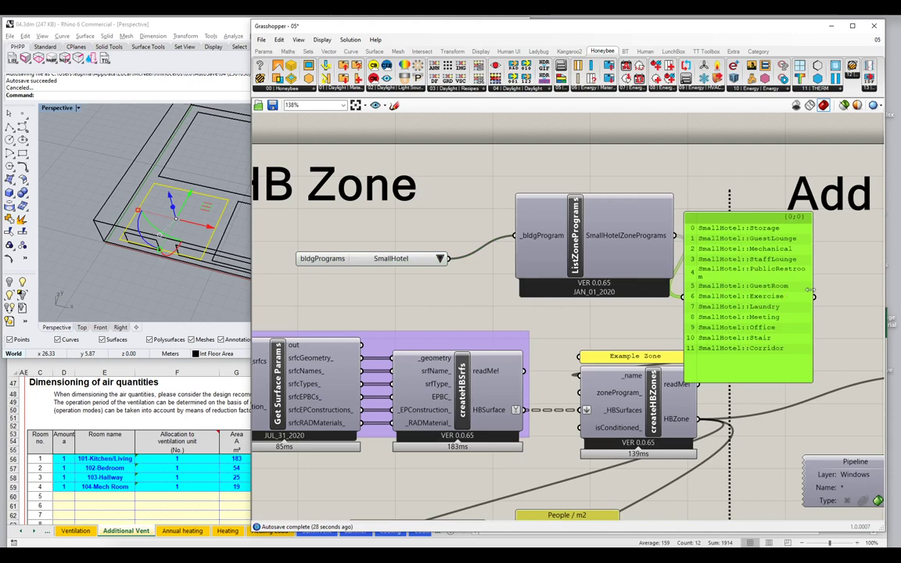
Widen the zone programs panel, place it beside ListZonePrograms and shrink the Grasshopper window to uncover the Excel ventilation rows.
left_click_drag(813, 290, 841, 289)
left_click_drag(750, 291, 752, 229)
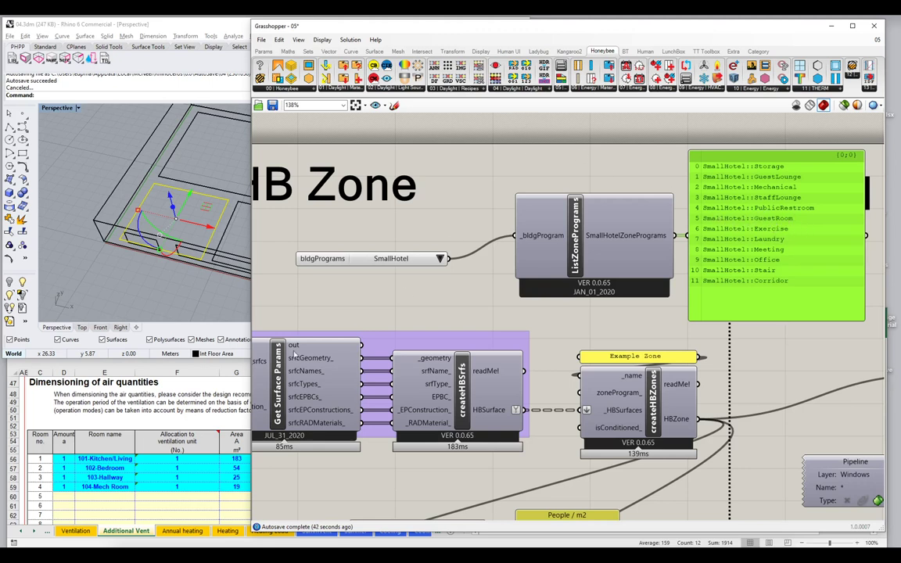
left_click_drag(253, 532, 233, 443)
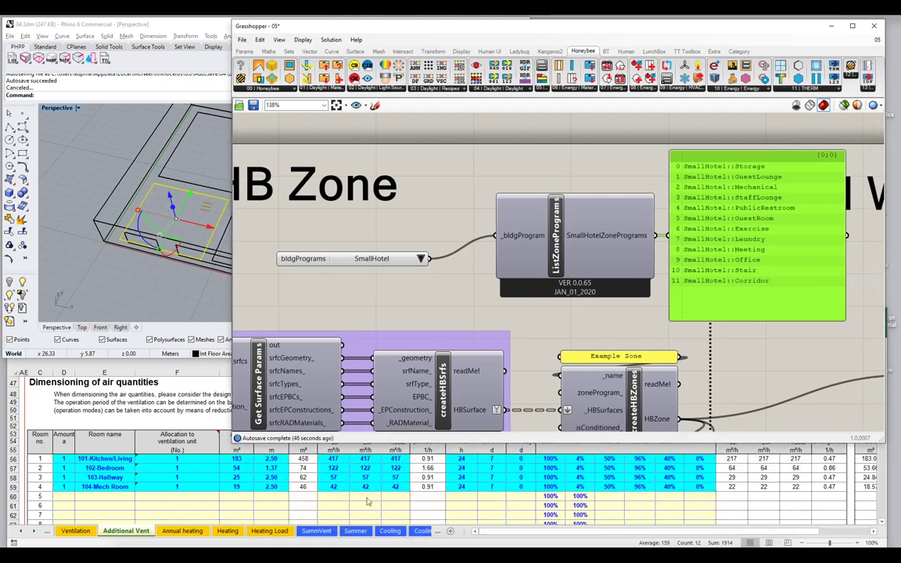
Add a Honeybee Item Selector above ListZonePrograms and connect the SmallHotelZonePrograms output to it.
left_click_drag(516, 211, 477, 226)
left_click(285, 90)
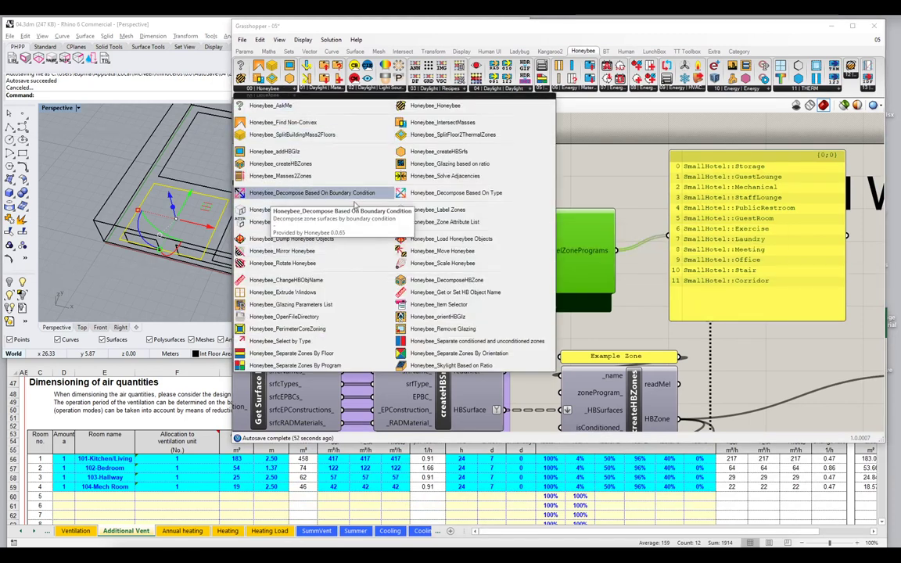
left_click(426, 305)
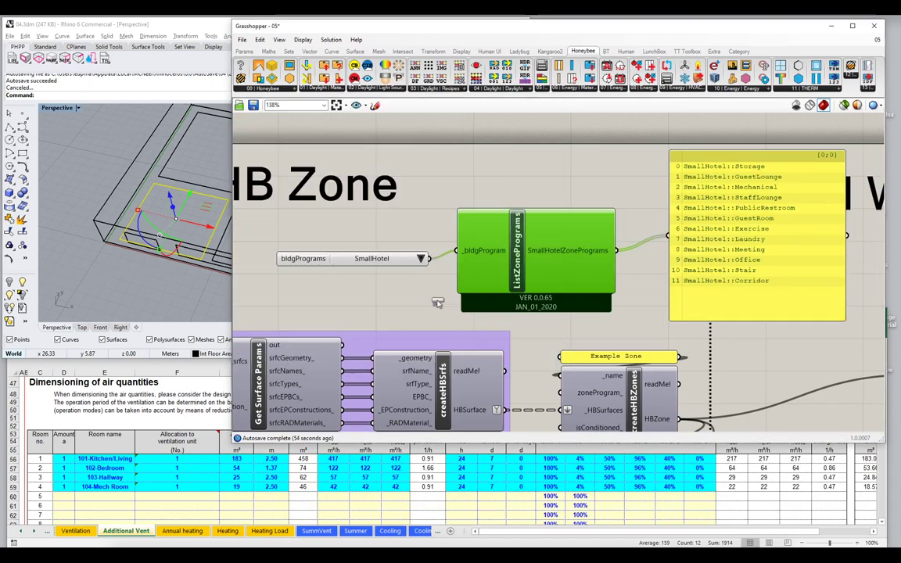
left_click(582, 178)
left_click_drag(618, 250, 537, 198)
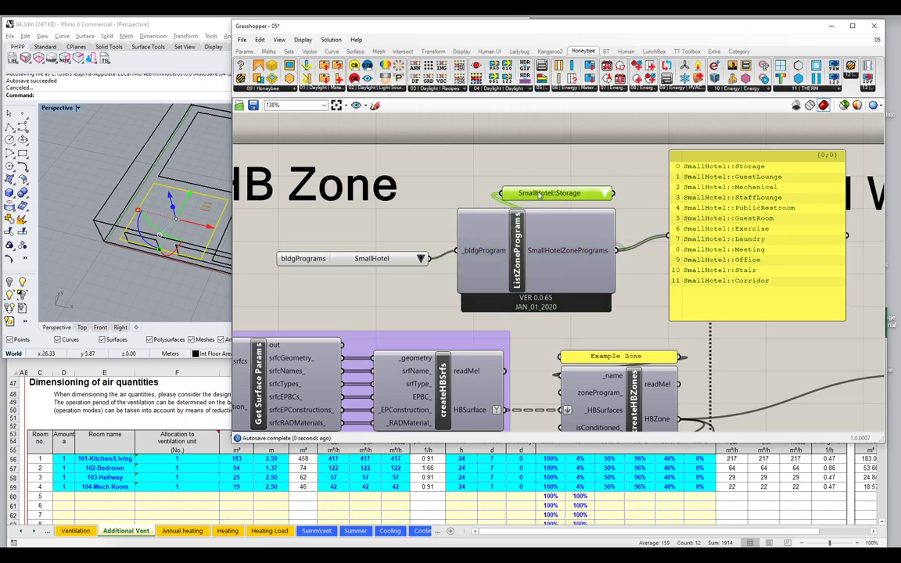
Choose SmallHotel::GuestRoom as the zone program, connect it to zoneProgram_ on createHBZones and check the room flow rates in Excel.
left_click(607, 194)
left_click(628, 250)
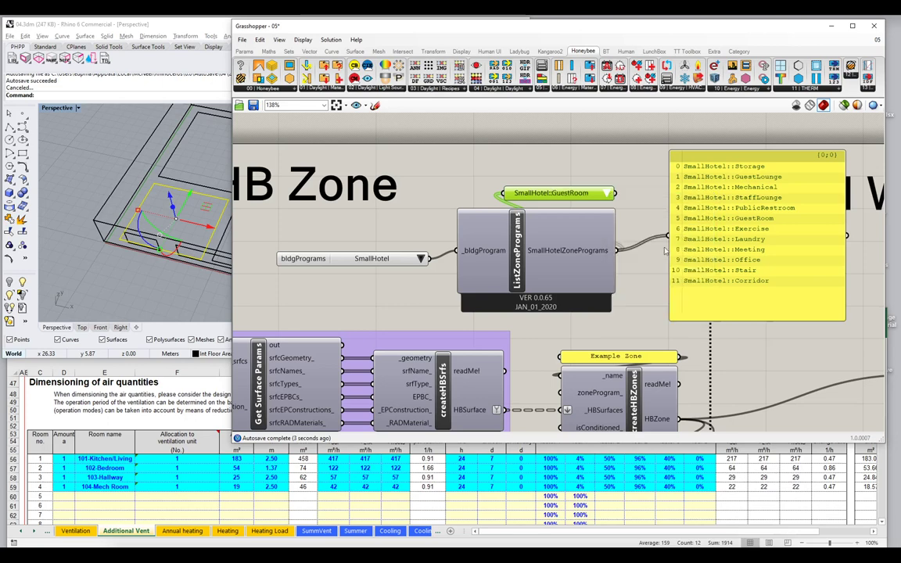
left_click_drag(604, 162, 549, 362)
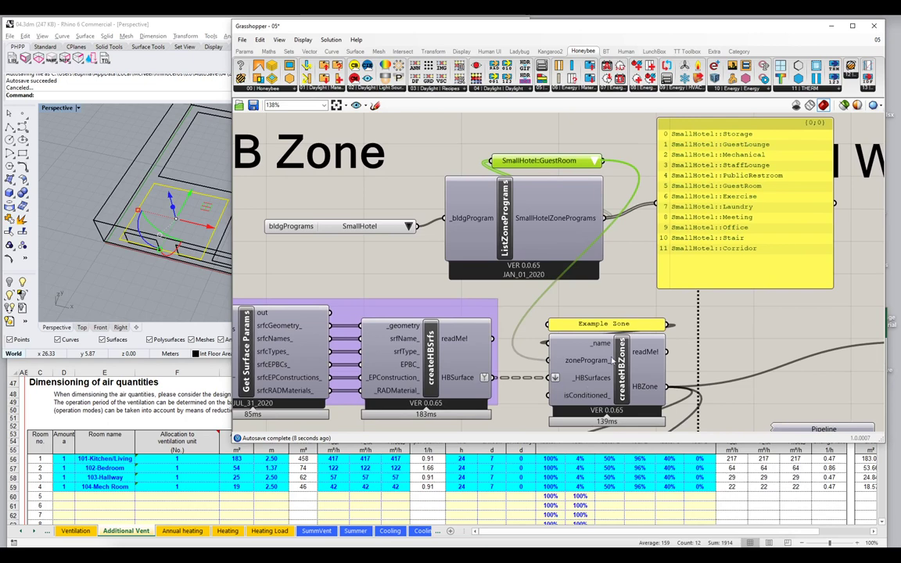
left_click(334, 459)
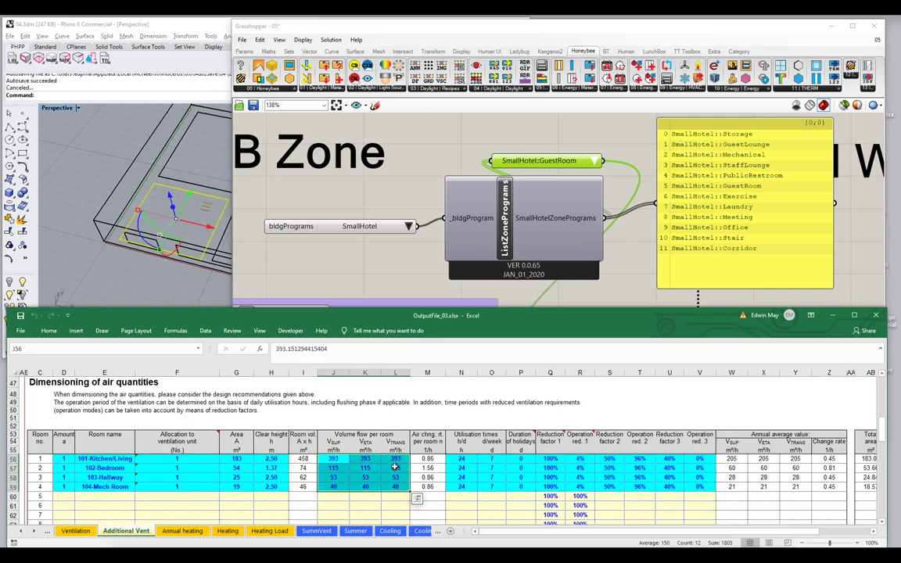
Delete the zone programs panel, the zone program selector, ListZonePrograms and bldgPrograms components.
left_click(645, 225)
left_click(664, 235)
key("Delete")
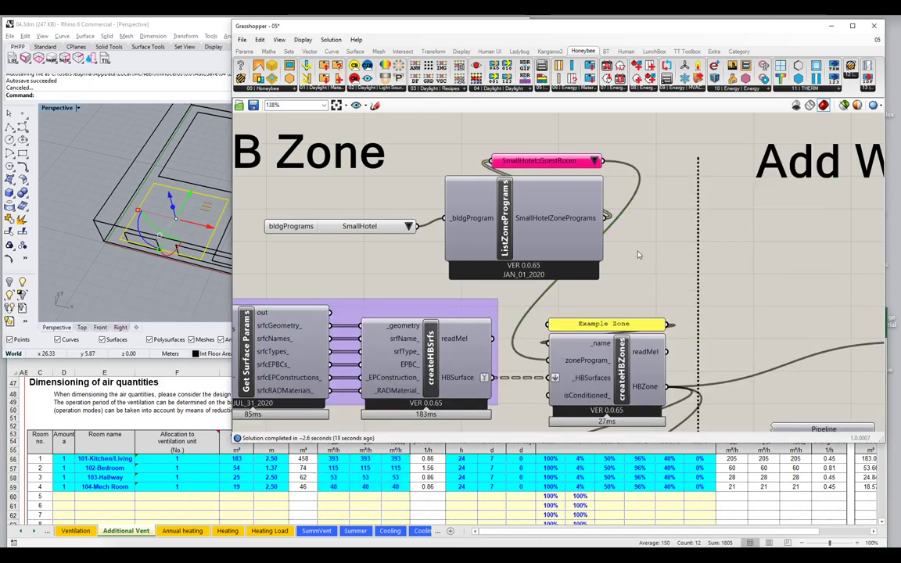
left_click_drag(582, 210, 418, 168)
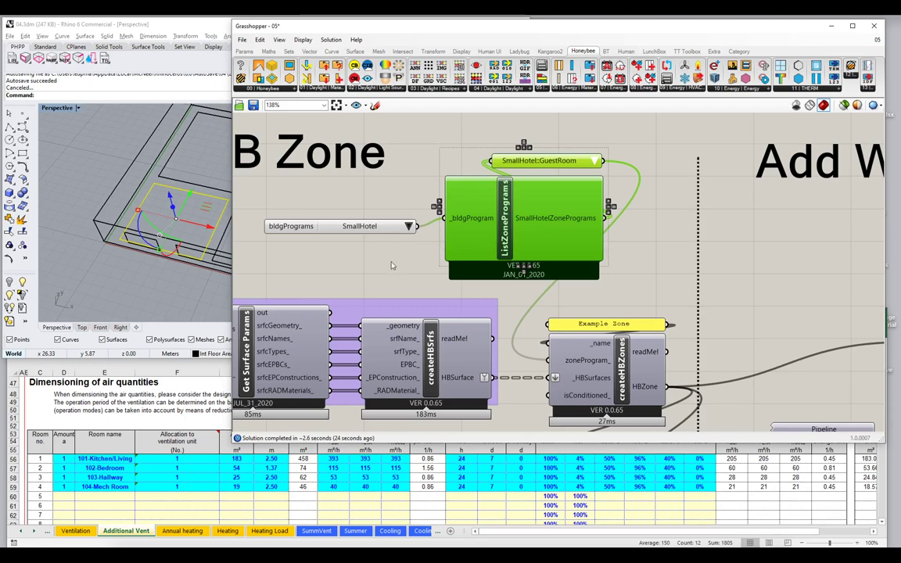
key("Delete")
left_click_drag(398, 257, 344, 210)
key("Delete")
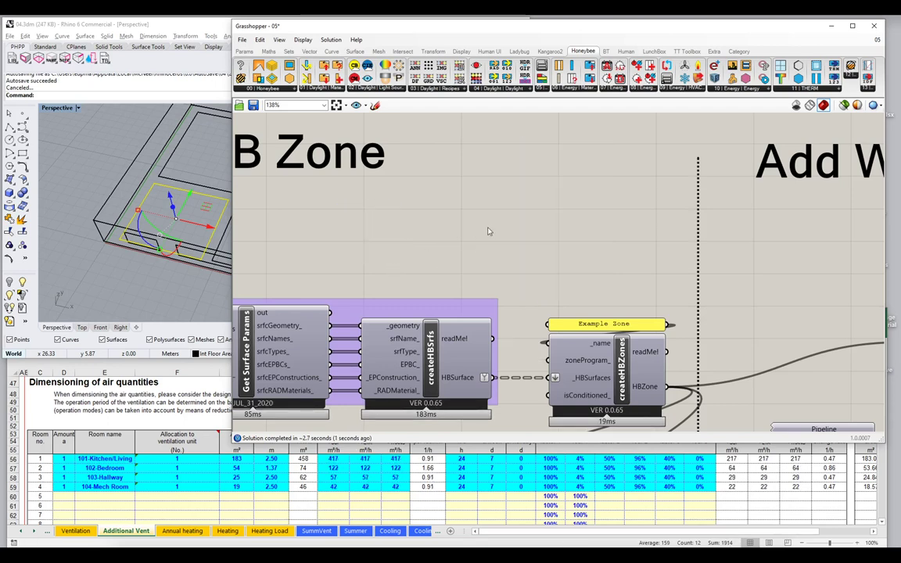
Delete the load and schedule inspection components below createHBZones, and shrink the Grasshopper window to uncover the Rhino viewport and Excel sheet.
scroll(486, 231, "down", 2)
left_click_drag(490, 366, 263, 154)
key("Delete")
scroll(360, 309, "down", 3)
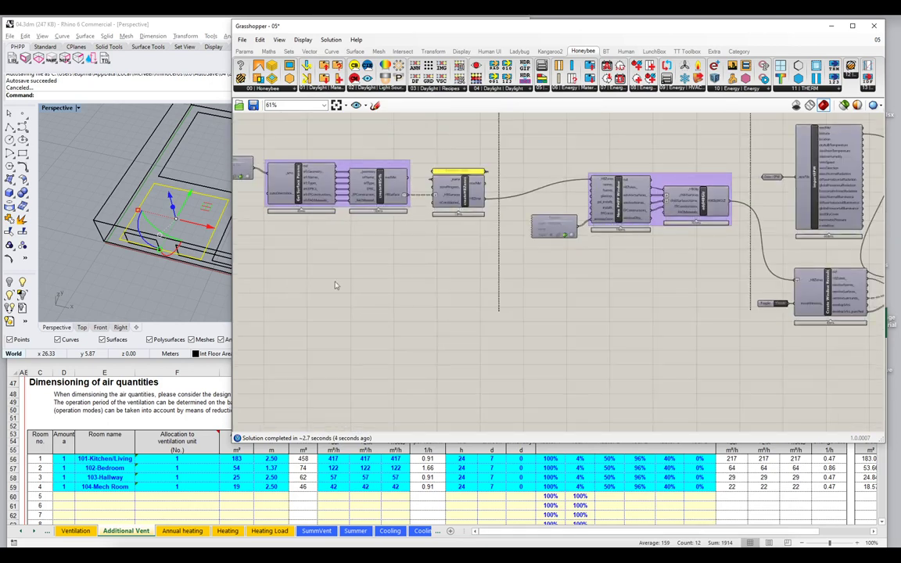
left_click_drag(235, 442, 391, 360)
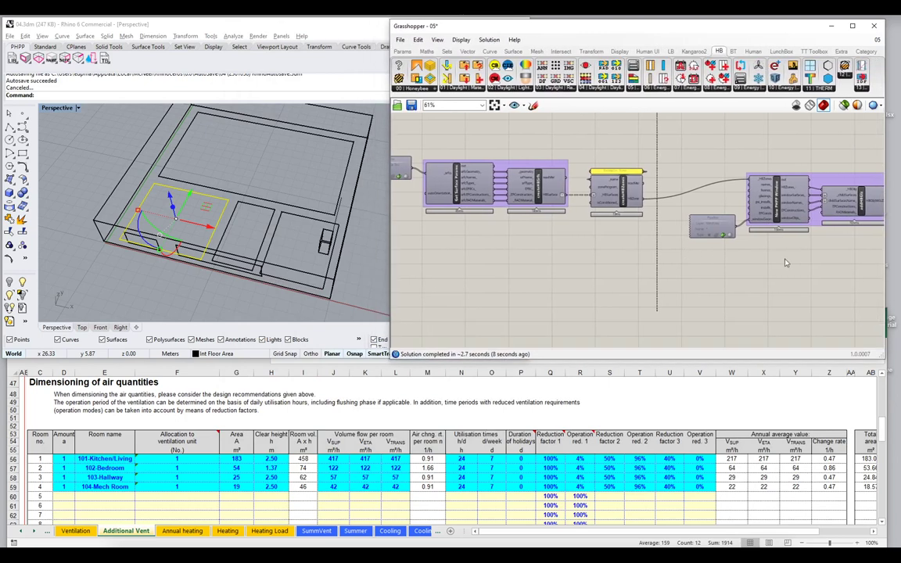
left_click_drag(708, 236, 659, 231)
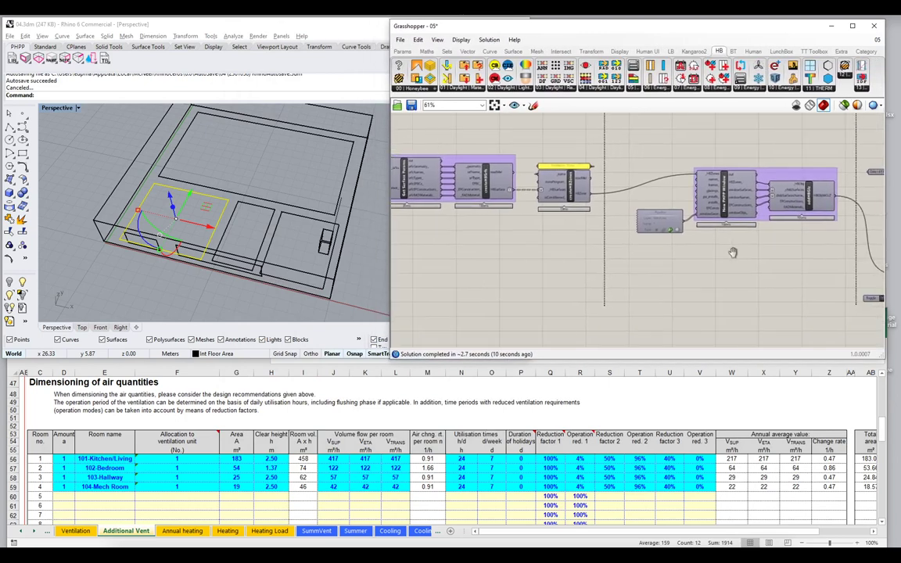
Review the bedroom floor surface's room information and fresh-air flow rates in Rhino, leaving them unchanged.
left_click(153, 171)
left_click(38, 58)
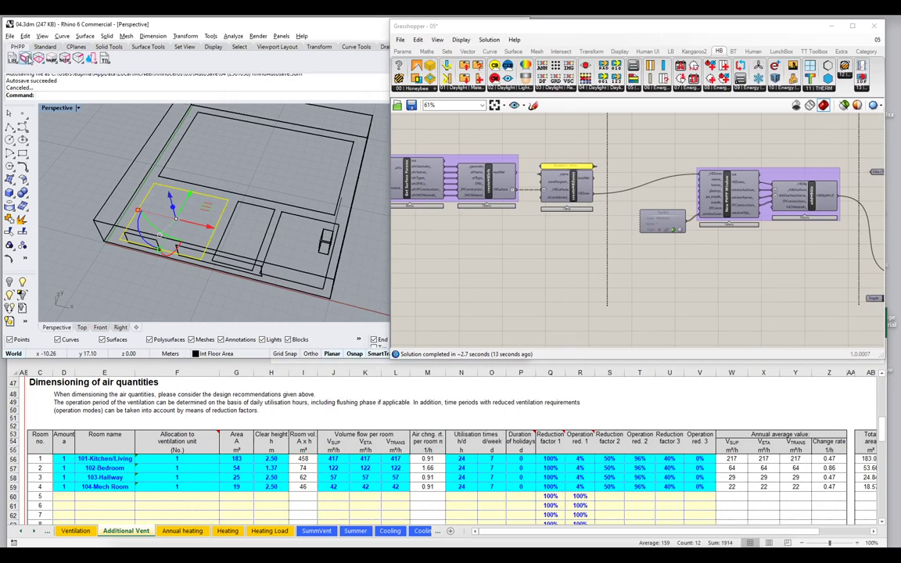
key("Escape")
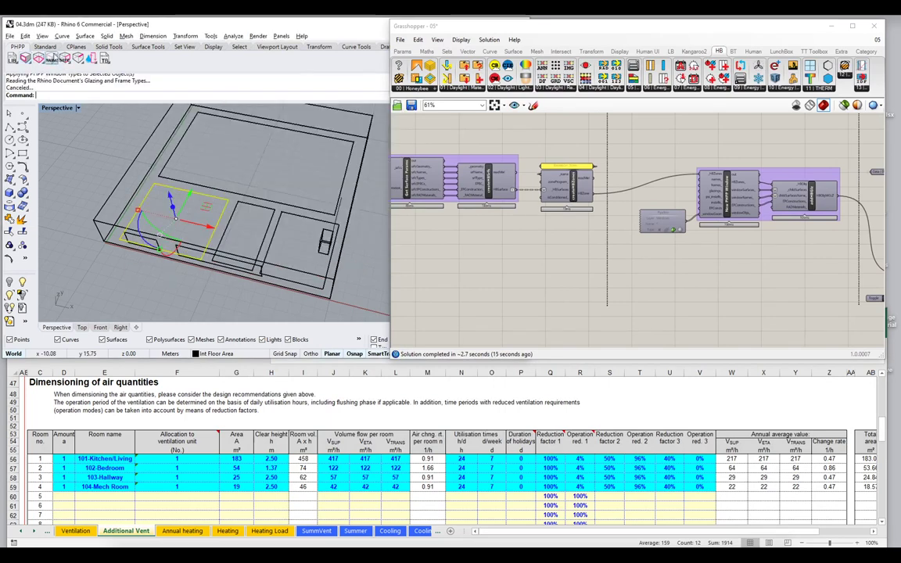
left_click(51, 58)
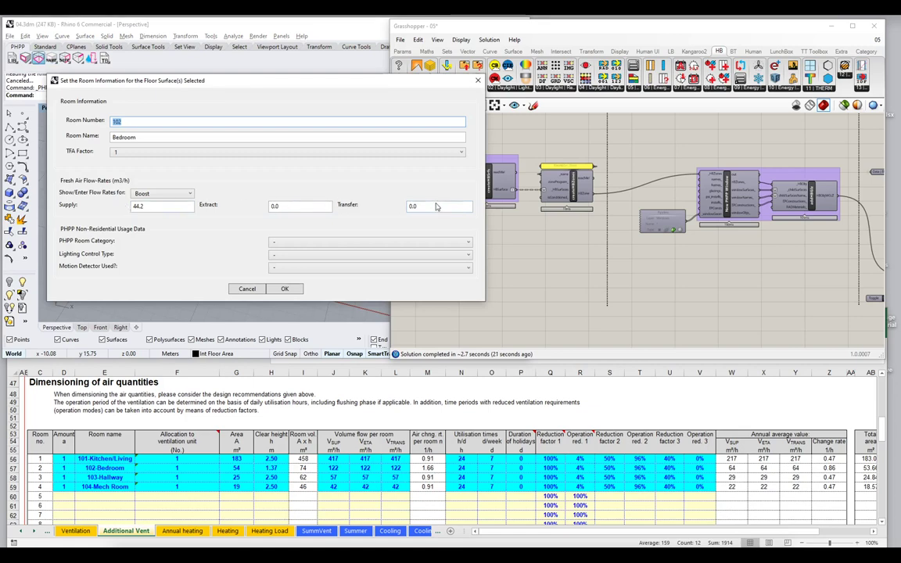
left_click(240, 286)
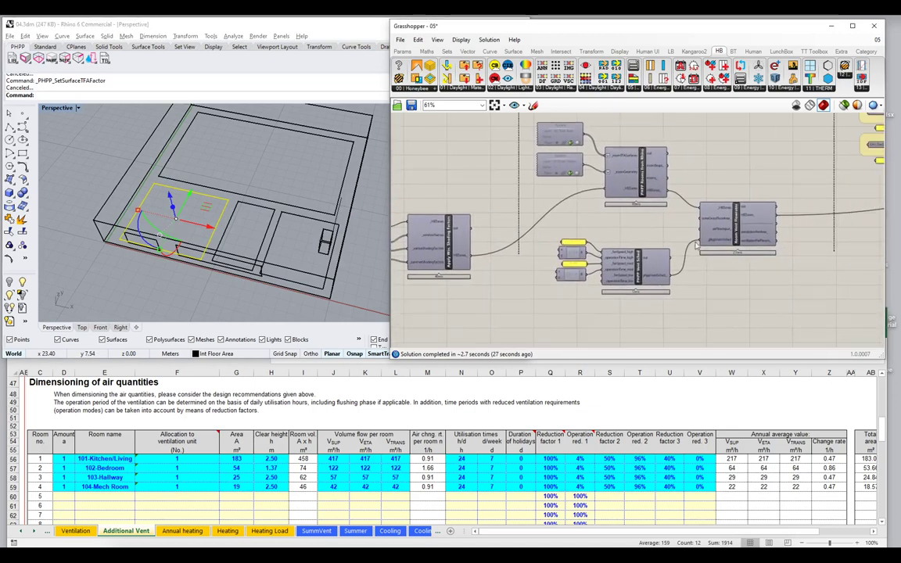
Add a panel containing UD and connect it to the airFlowInput_ input of Room Vent Flowrates.
scroll(695, 245, "up", 4)
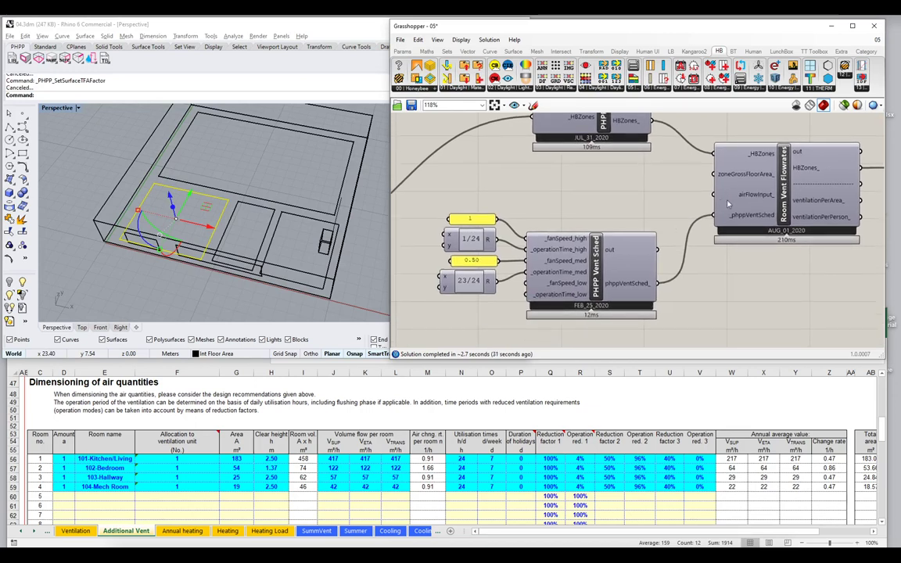
mouse_move(758, 202)
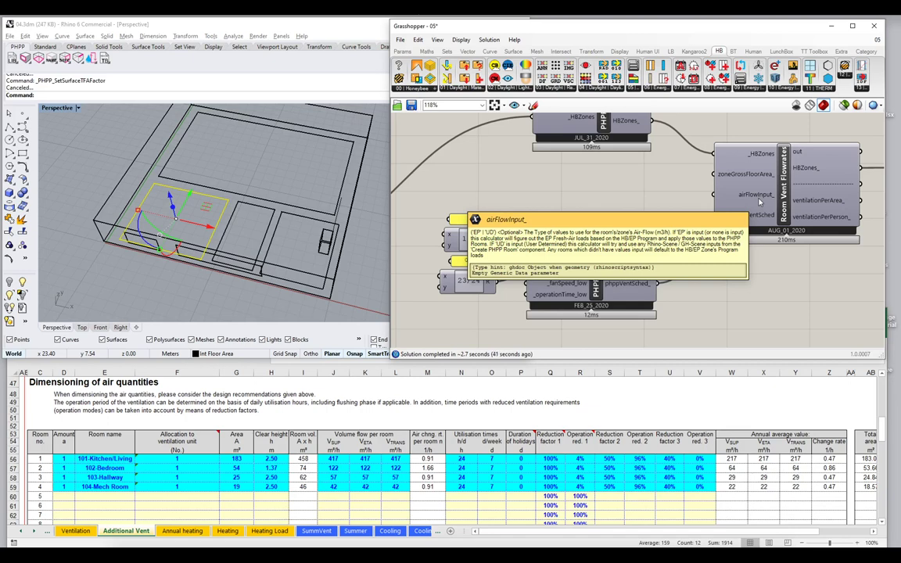
double_click(622, 184)
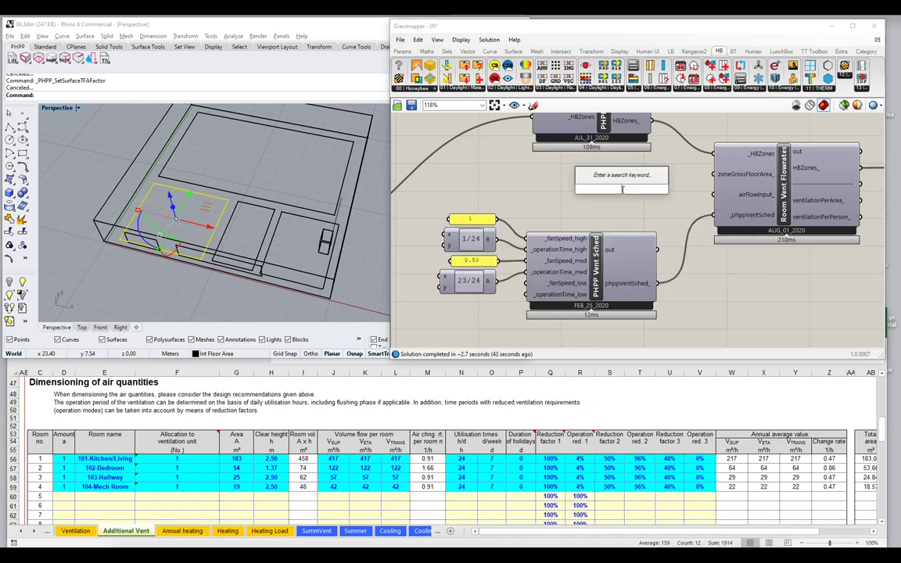
type("//UD")
key("Return")
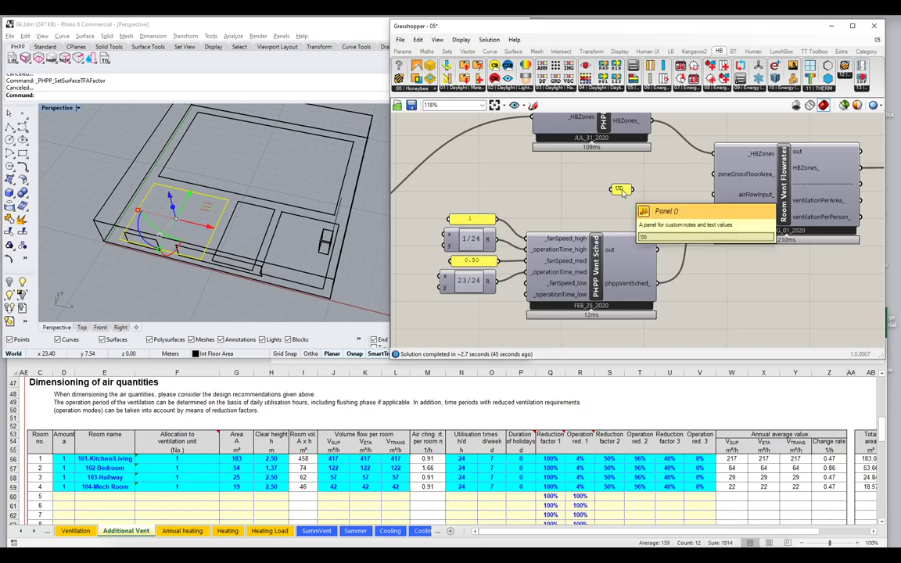
left_click_drag(634, 189, 713, 194)
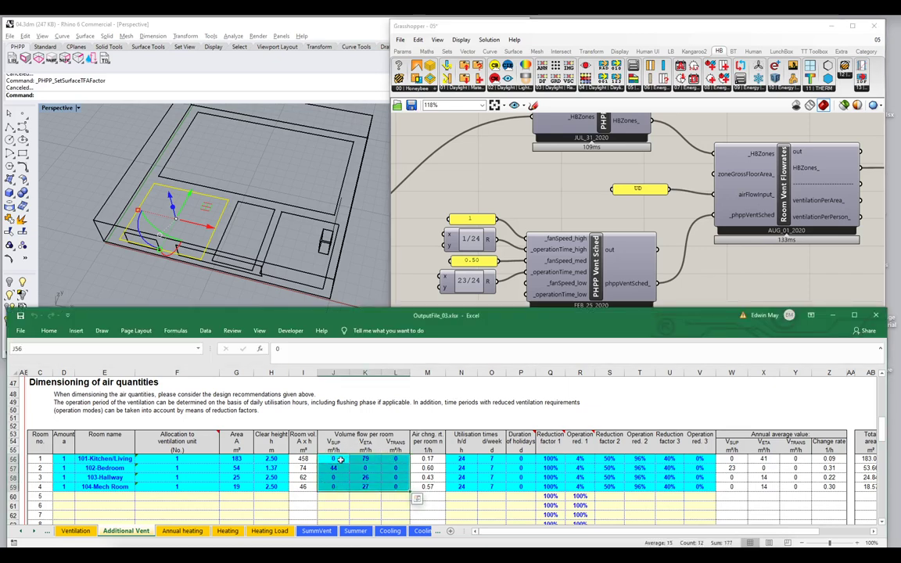
Review the hallway floor surface's room information to compare its flow rates with the Excel values, leaving it unchanged.
left_click(246, 219)
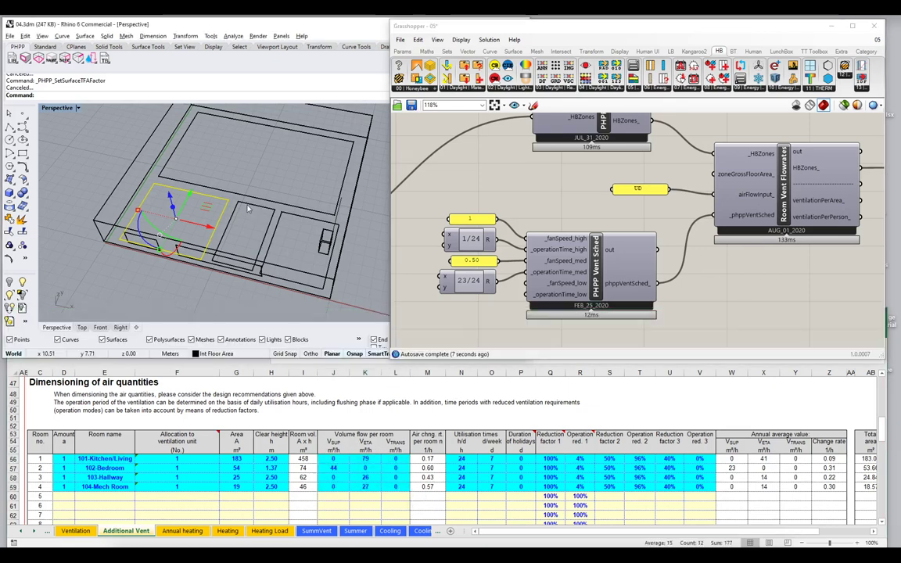
left_click(38, 58)
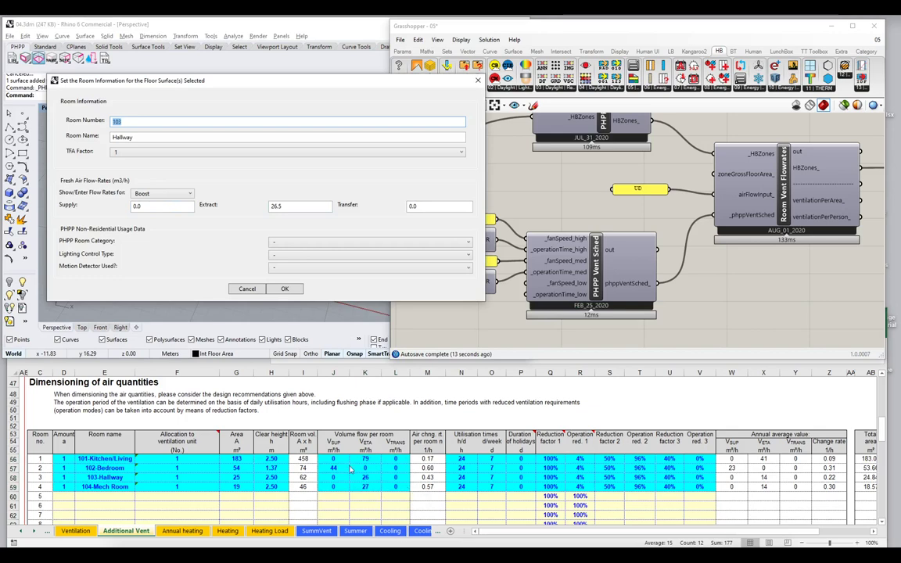
left_click(254, 291)
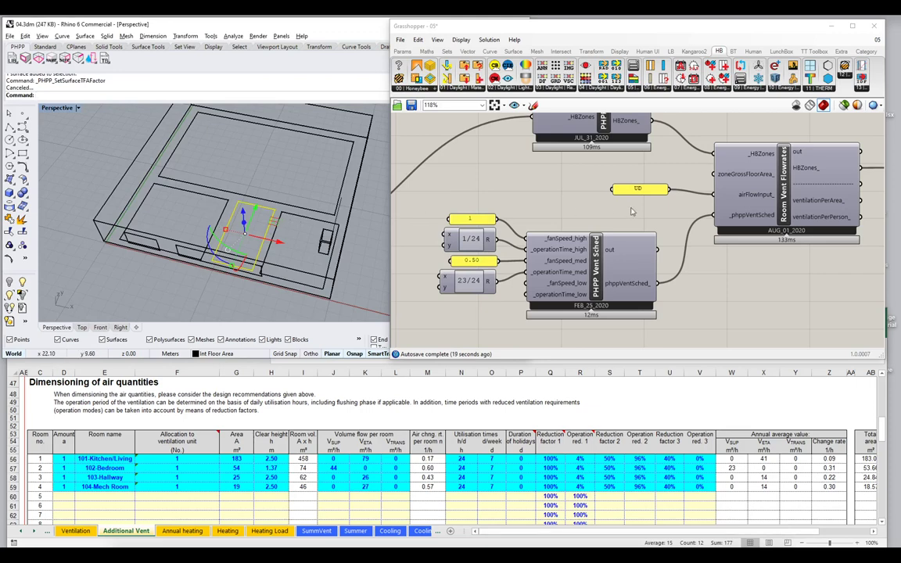
Enlarge the UD panel and line it up with the airFlowInput_ input.
left_click_drag(659, 194, 670, 199)
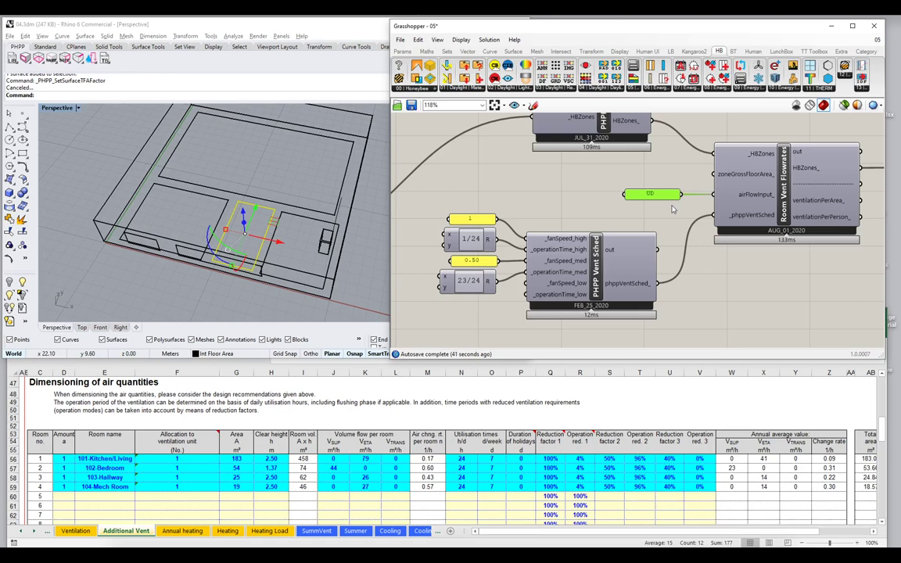
left_click_drag(627, 194, 576, 199)
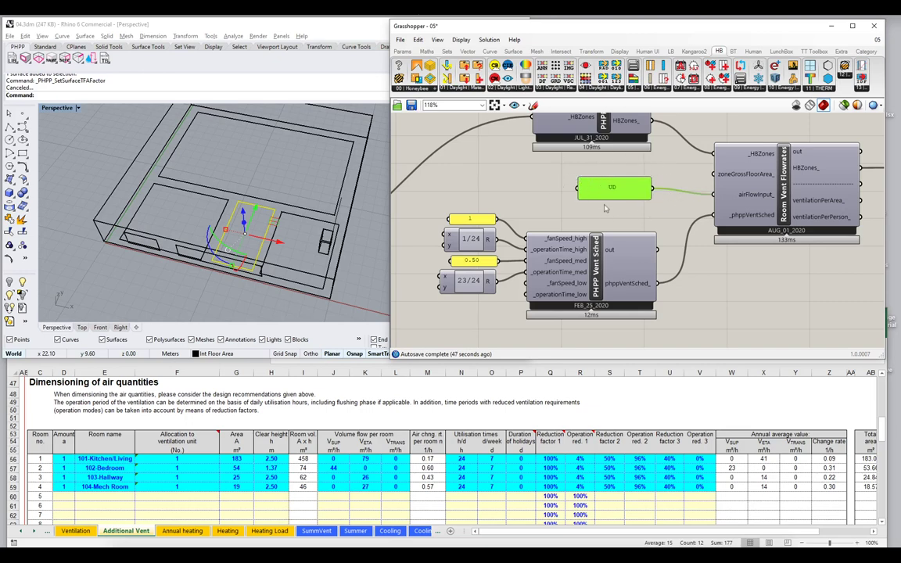
left_click_drag(624, 194, 626, 200)
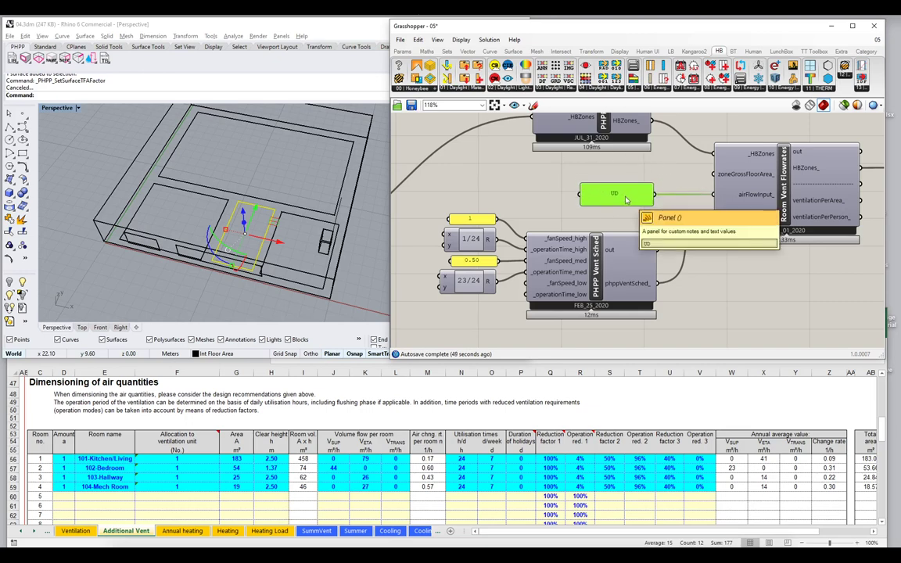
Move the whole group of room and ventilation components to sit neatly beneath the Create Int Rooms heading.
left_click_drag(551, 207, 472, 314)
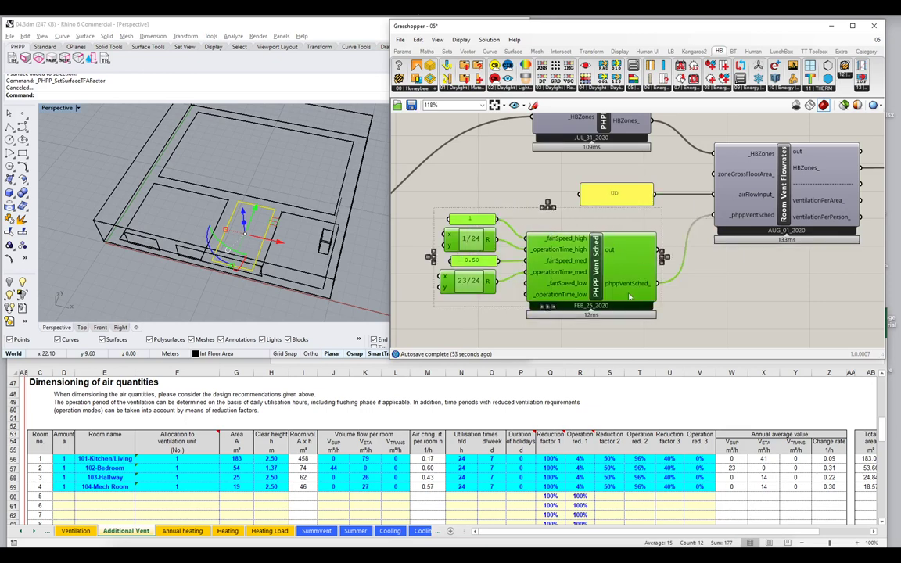
scroll(610, 291, "down", 2)
scroll(610, 291, "down", 1)
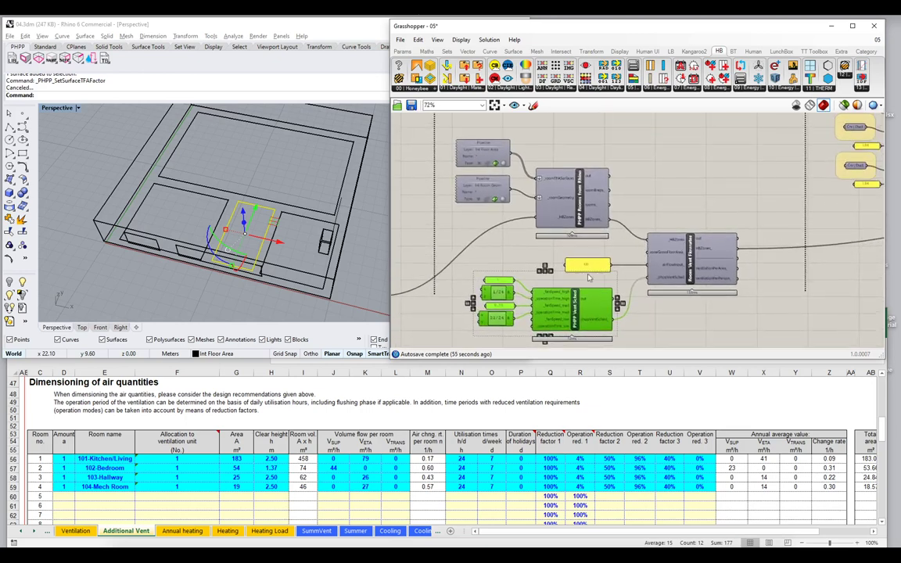
scroll(707, 191, "down", 1)
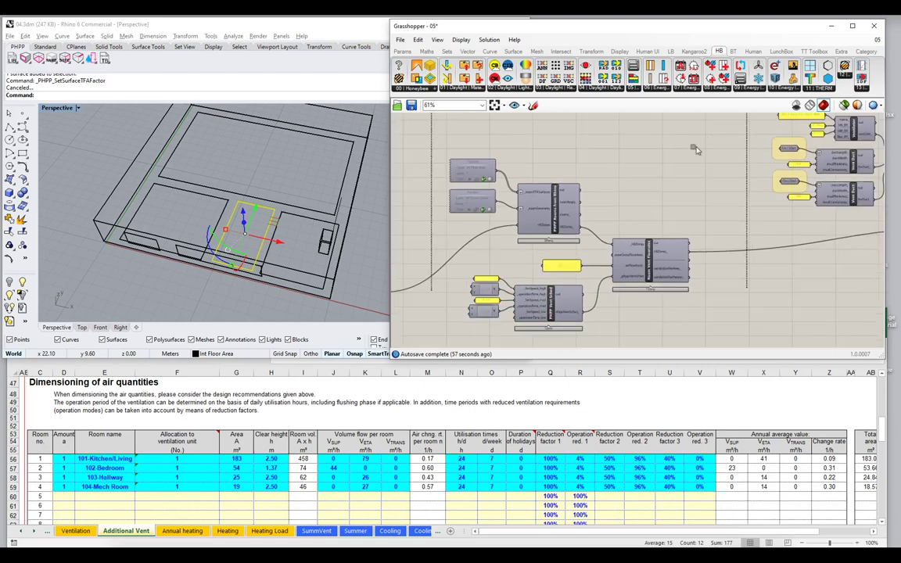
left_click_drag(700, 142, 440, 342)
scroll(657, 230, "down", 2)
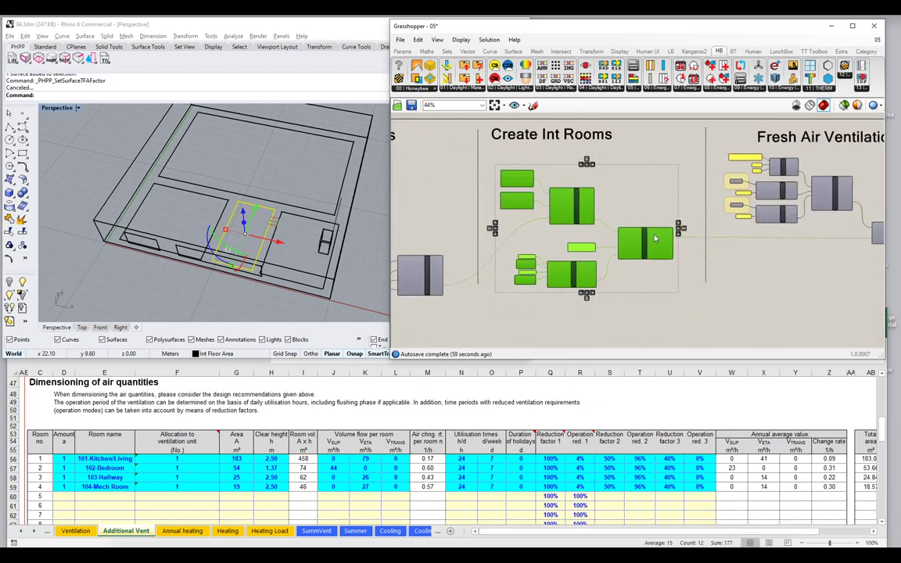
left_click(552, 222)
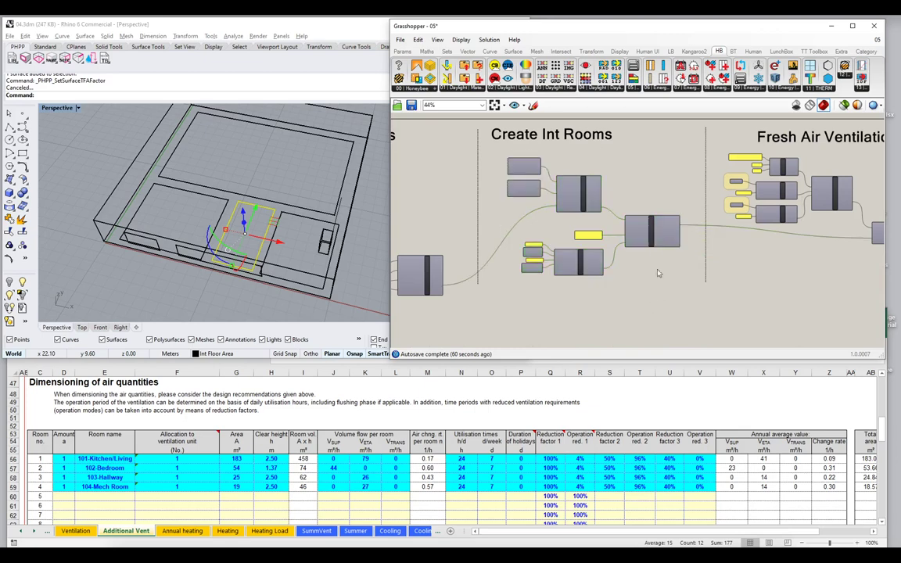
scroll(552, 222, "up", 1)
scroll(552, 222, "up", 2)
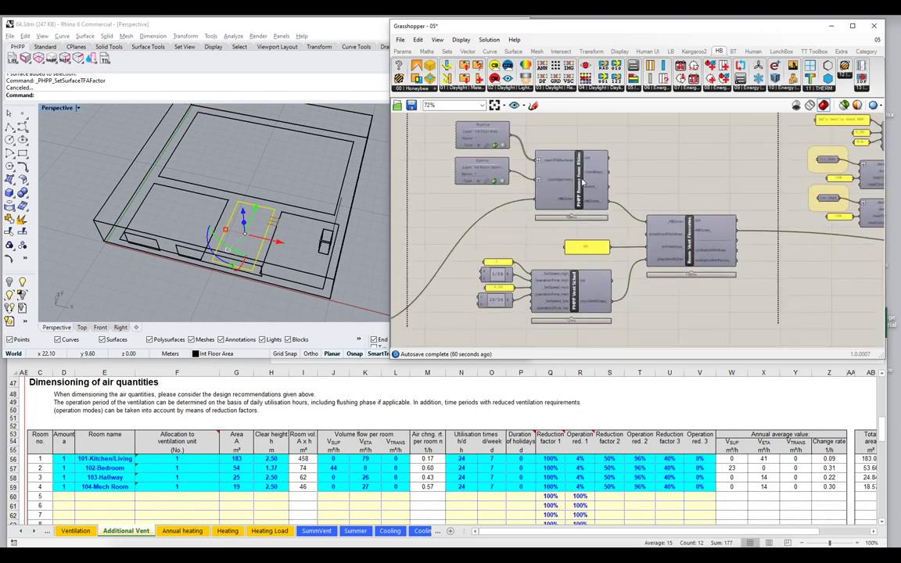
mouse_move(684, 241)
scroll(578, 262, "up", 2)
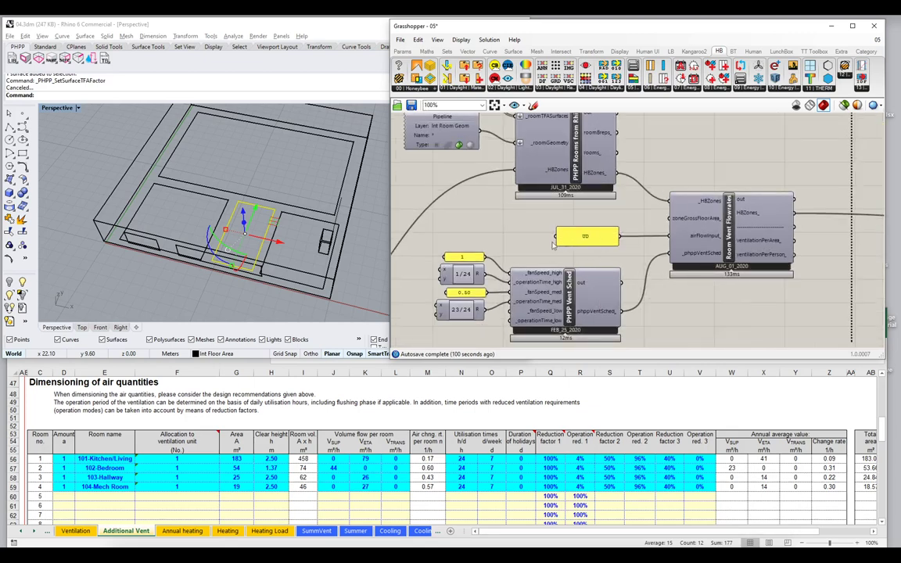
scroll(587, 241, "down", 2)
left_click_drag(584, 222, 562, 243)
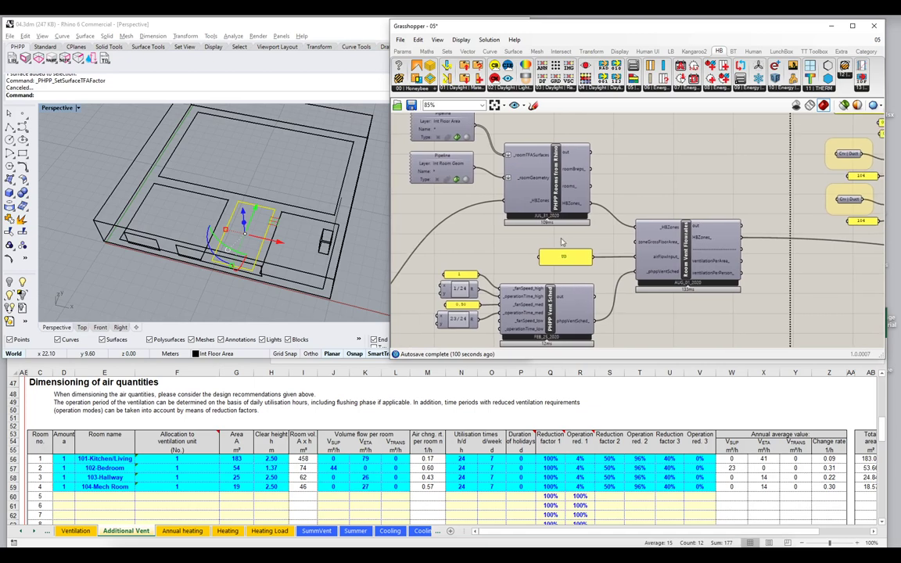